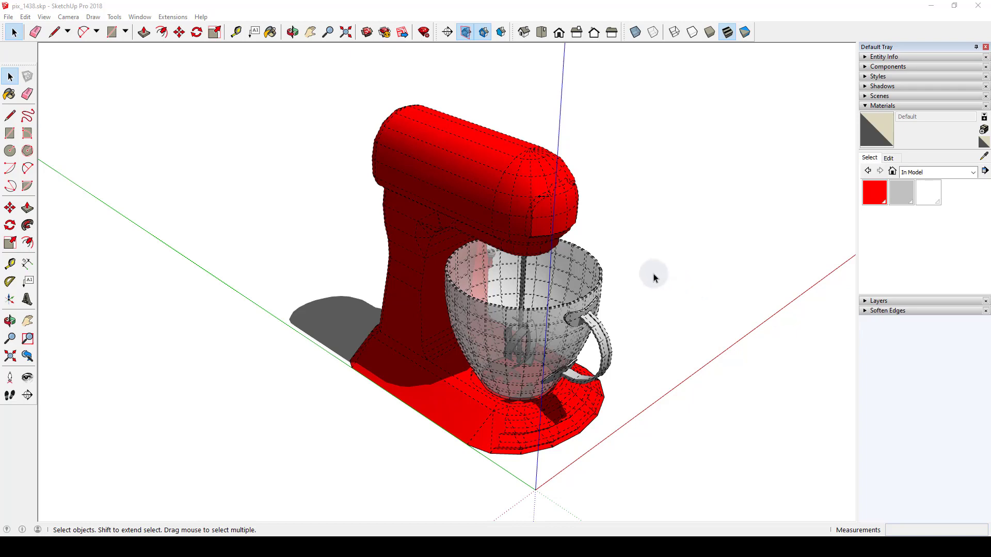
middle_drag(653, 274, 566, 327)
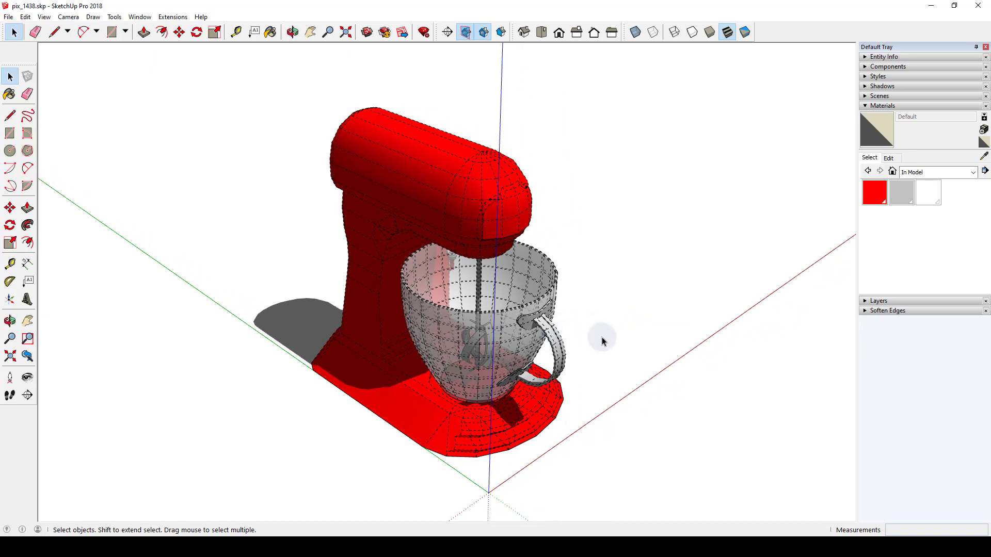
middle_drag(602, 340, 609, 340)
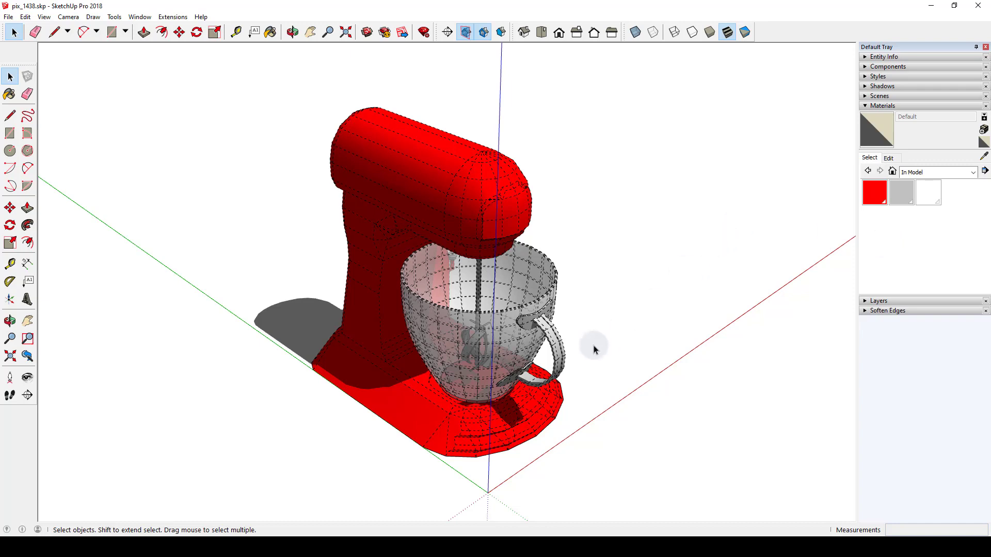
middle_drag(593, 349, 595, 340)
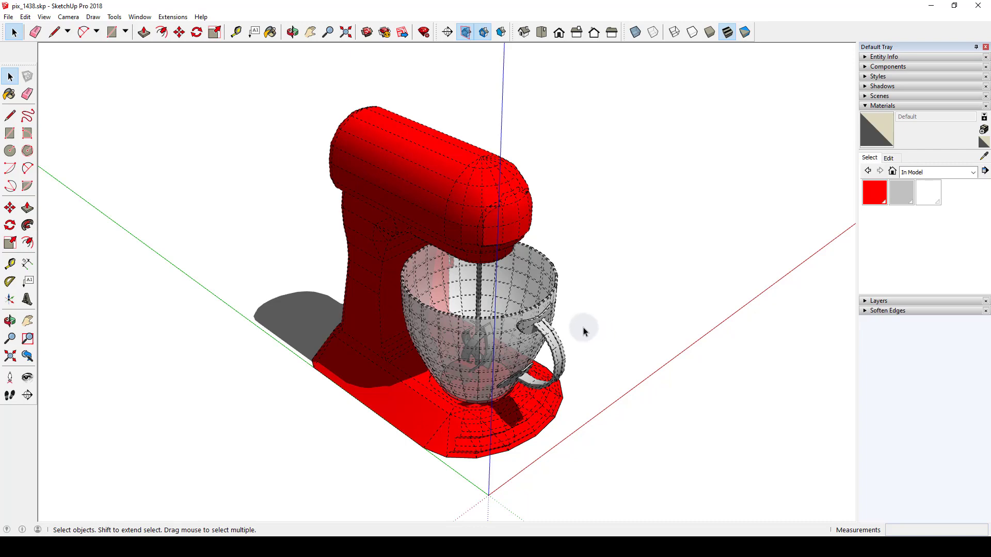
middle_drag(583, 329, 579, 325)
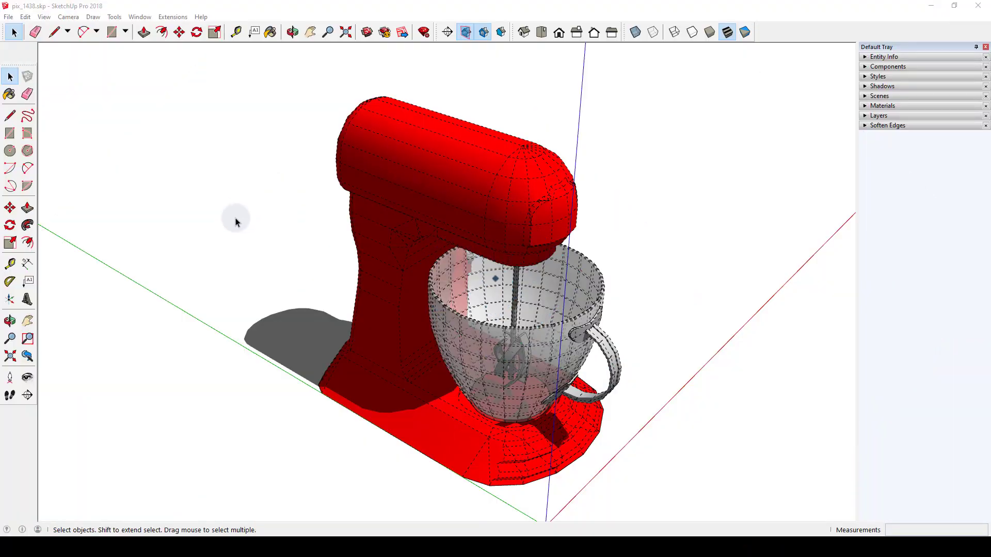
mouse_move(237, 216)
middle_down()
mouse_move(243, 232)
mouse_move(221, 220)
middle_up()
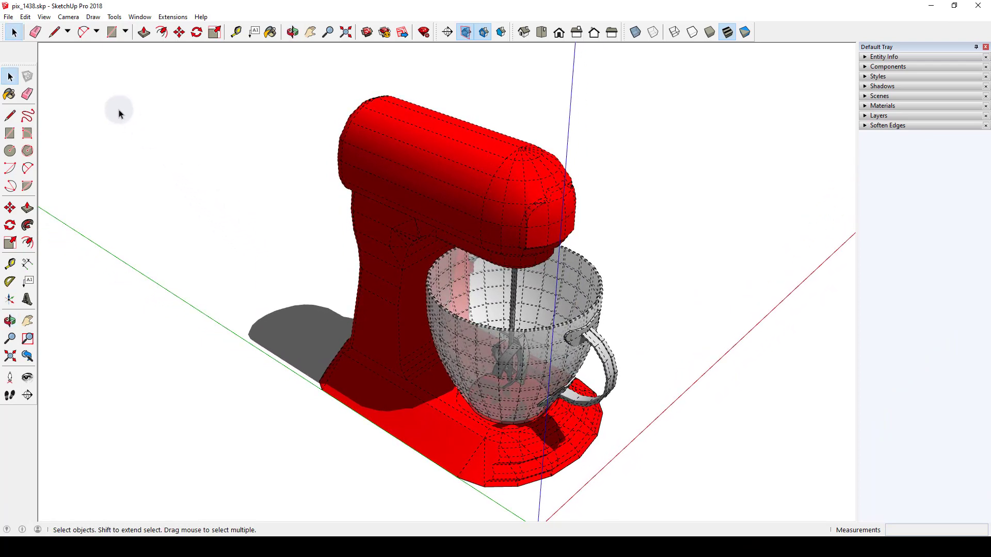
Save the mixer model as pix_1438.skp in SketchUp Version 8 format on the desktop, replacing the existing file.
click(9, 17)
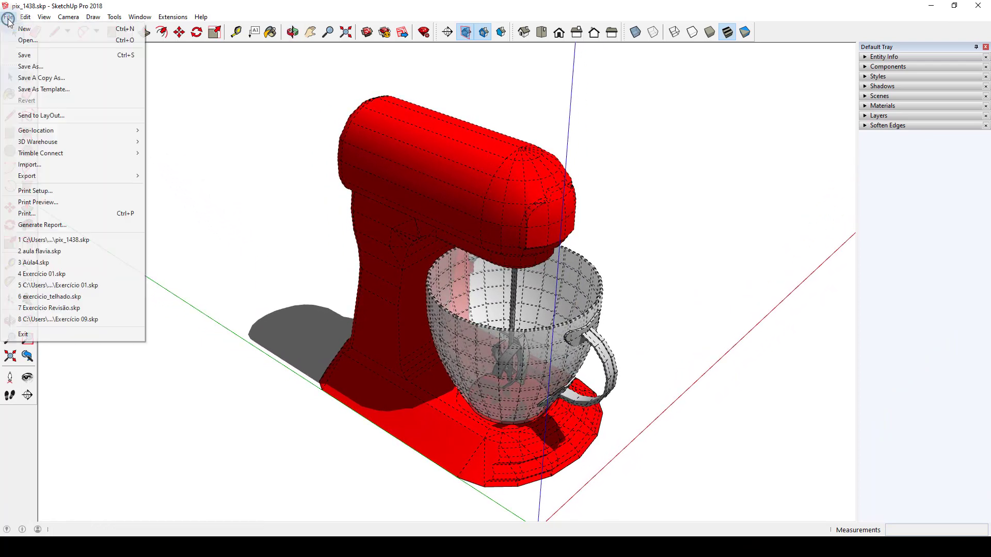
click(31, 71)
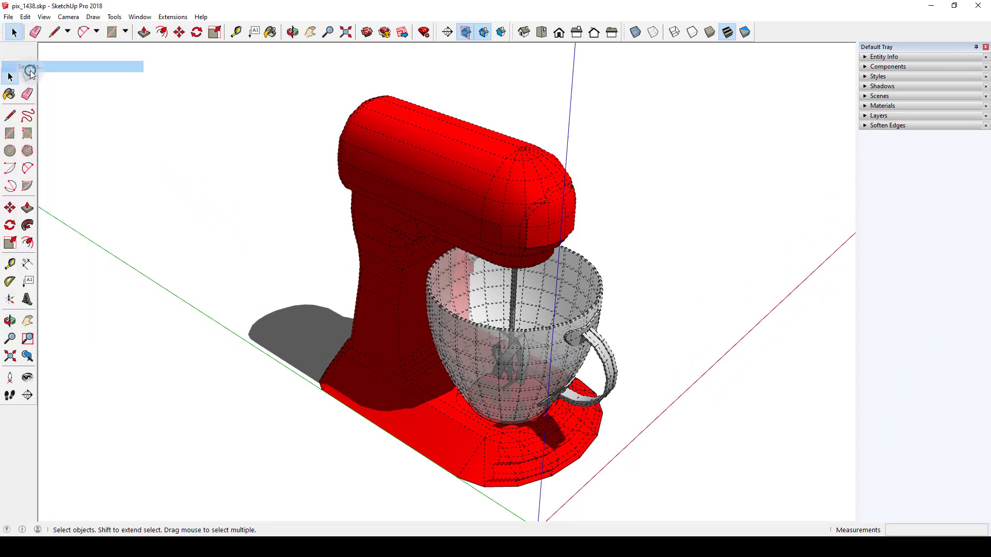
click(202, 420)
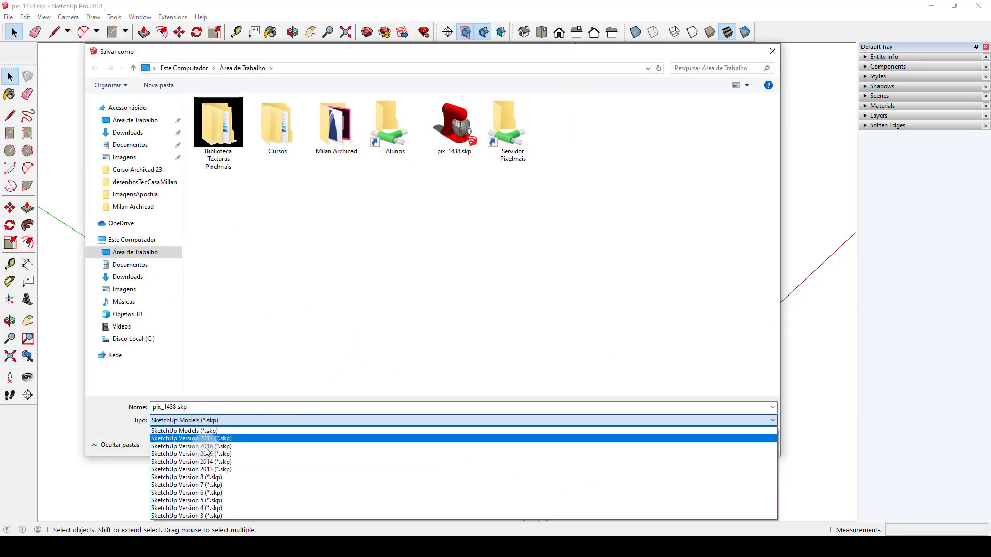
click(208, 477)
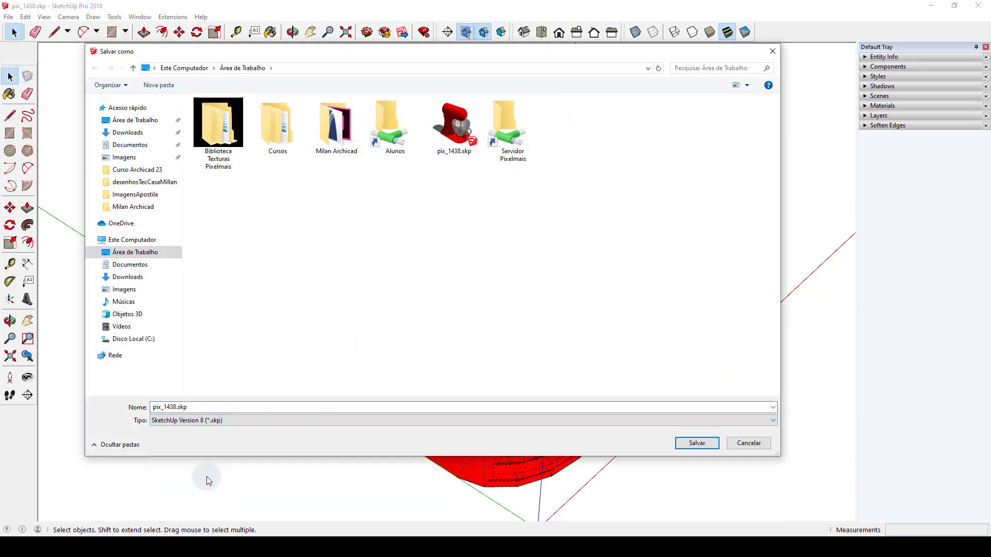
click(695, 444)
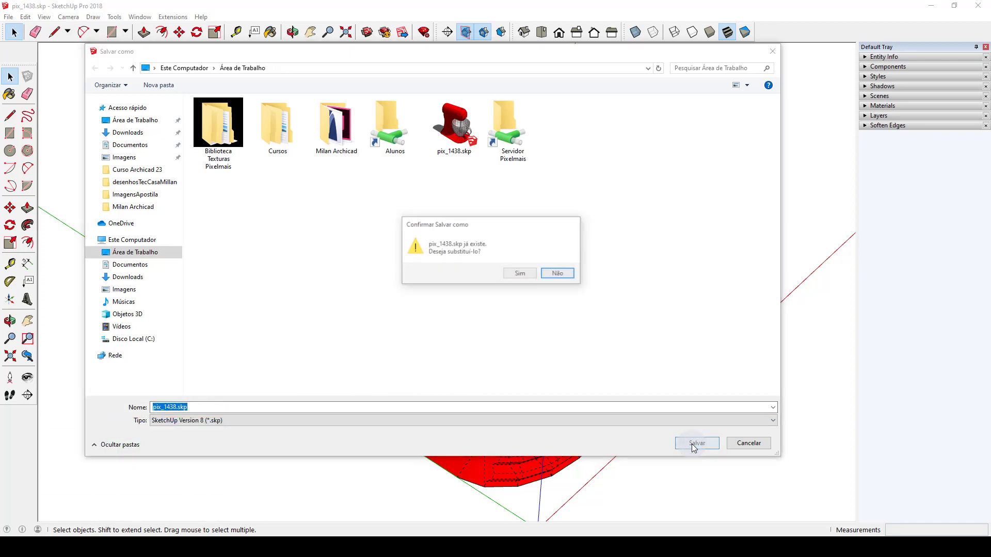
click(522, 274)
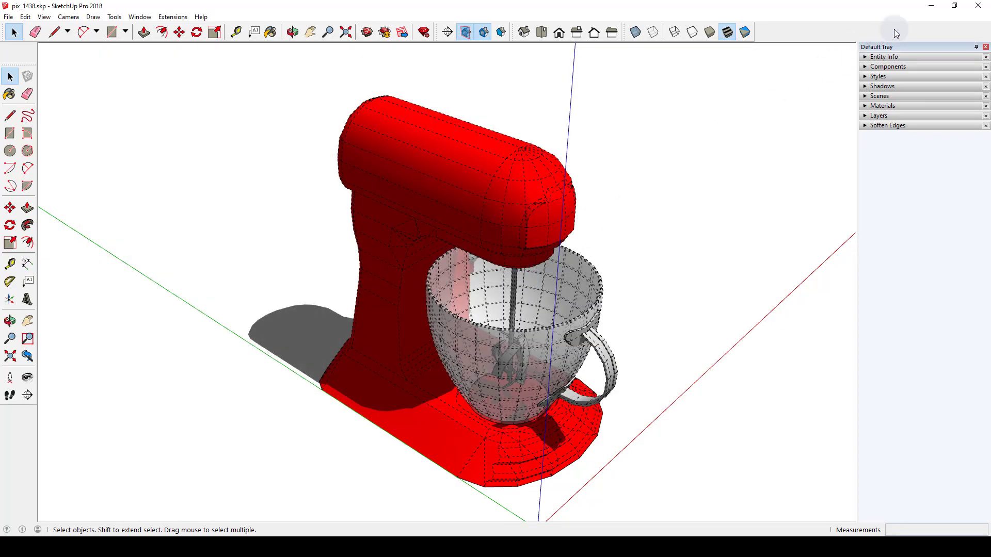
Minimise SketchUp and switch to the Revit project with the 01. Térreo floor plan.
click(931, 6)
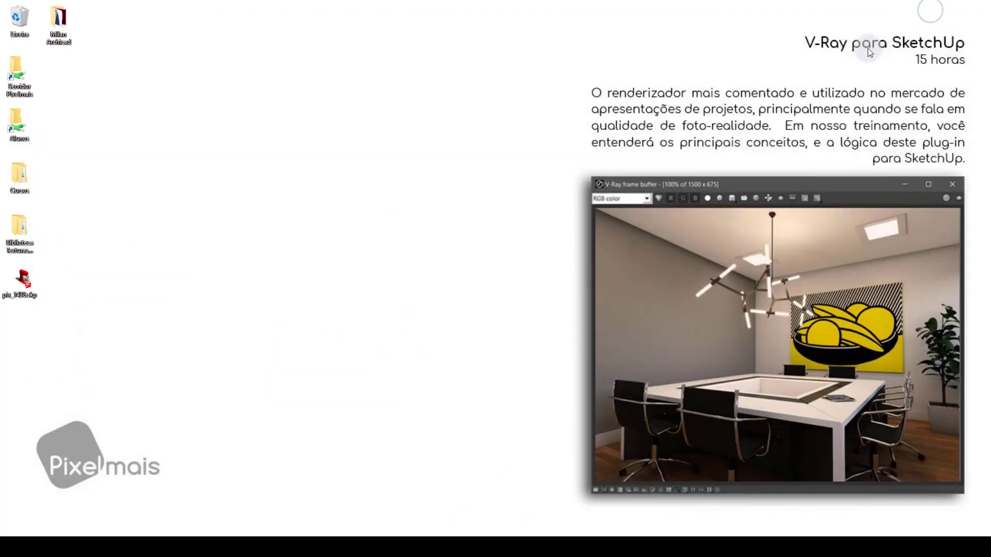
click(192, 528)
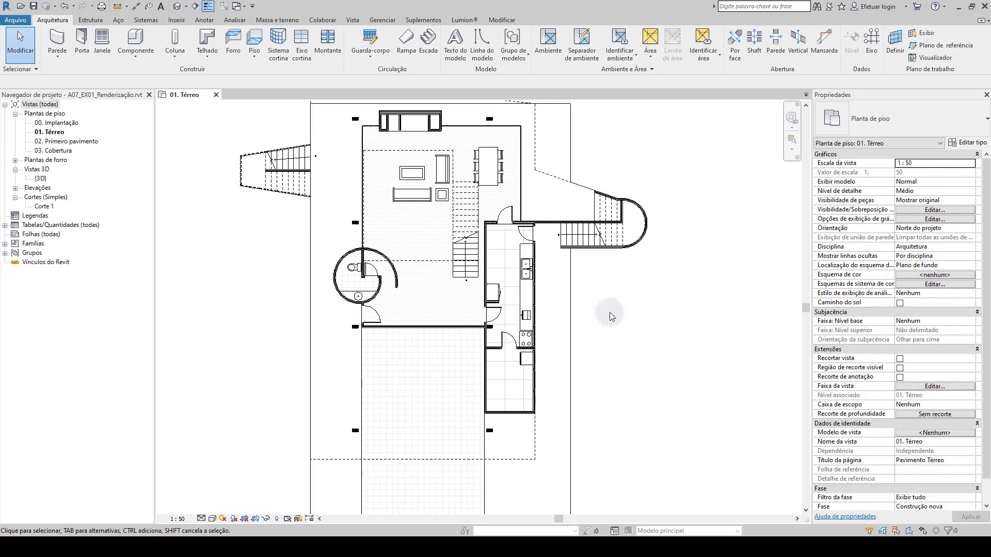
middle_drag(618, 320, 626, 330)
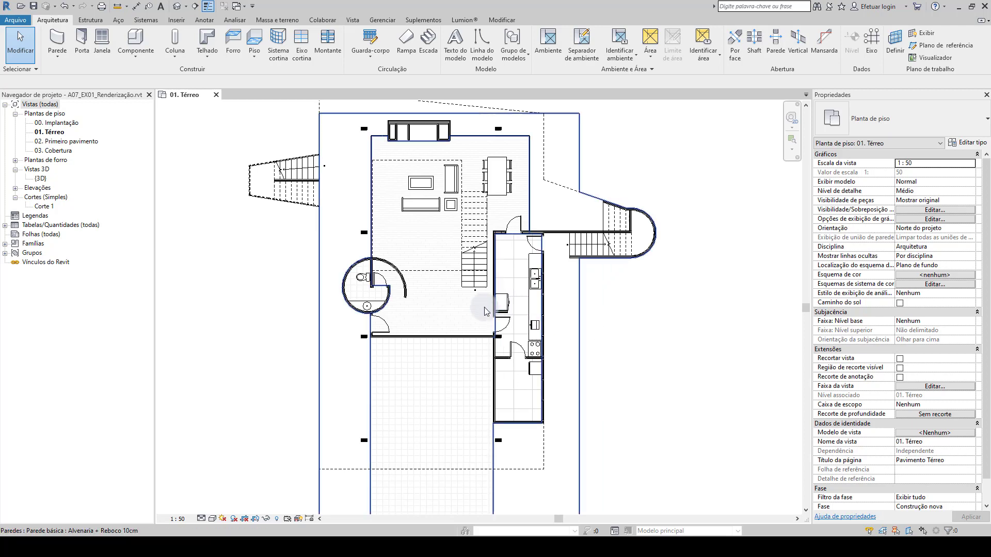
Inspect the refrigerator and the espresso machine in the kitchen of the ground-floor plan, then clear the selection.
click(503, 305)
scroll(509, 309, up, 5)
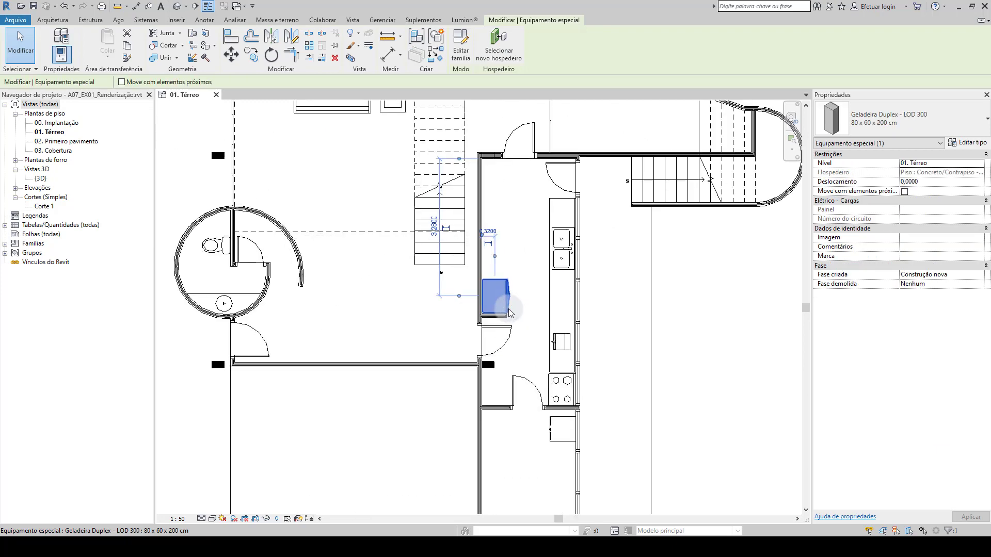
click(583, 361)
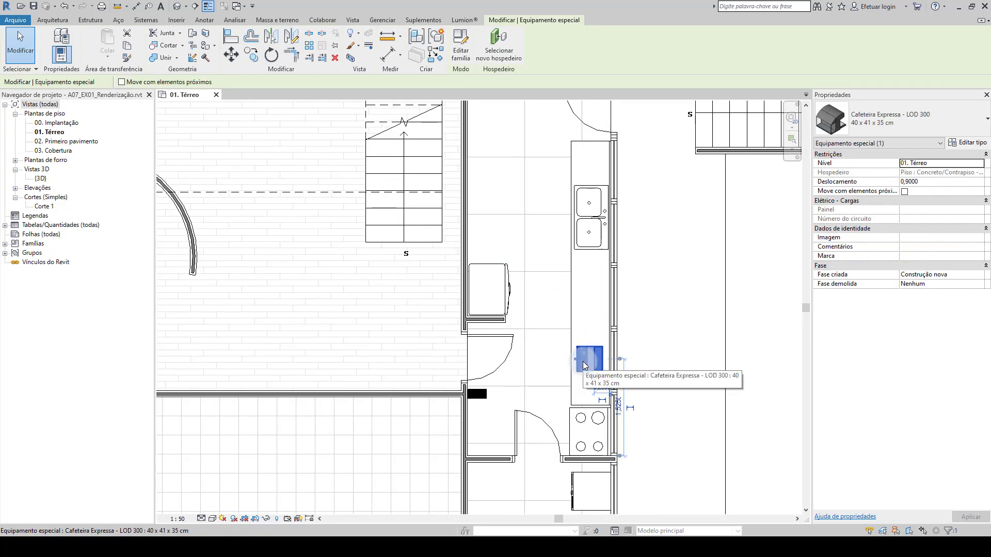
key(Escape)
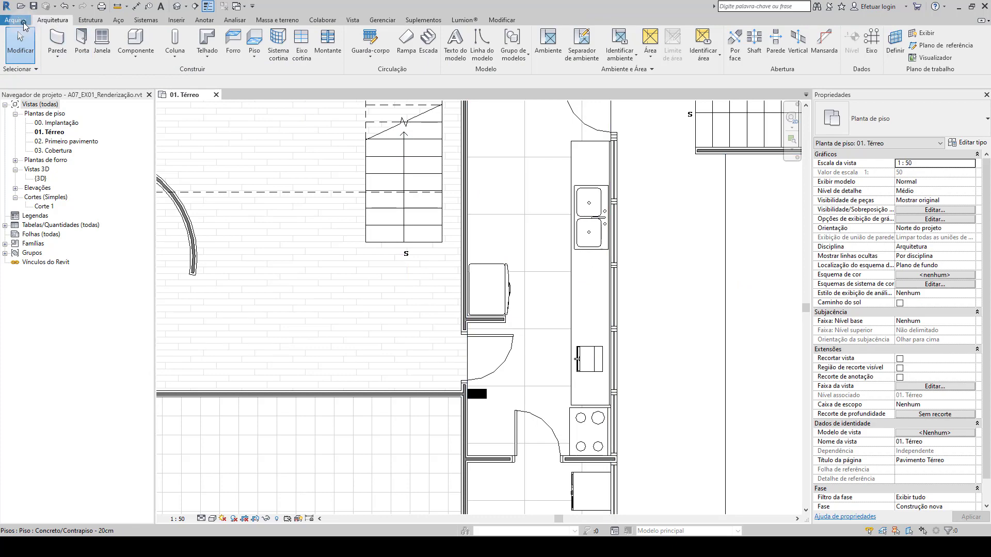
Create a new Revit family from the template Modelo genérico métrico com base na face.rft.
click(22, 23)
mouse_move(17, 61)
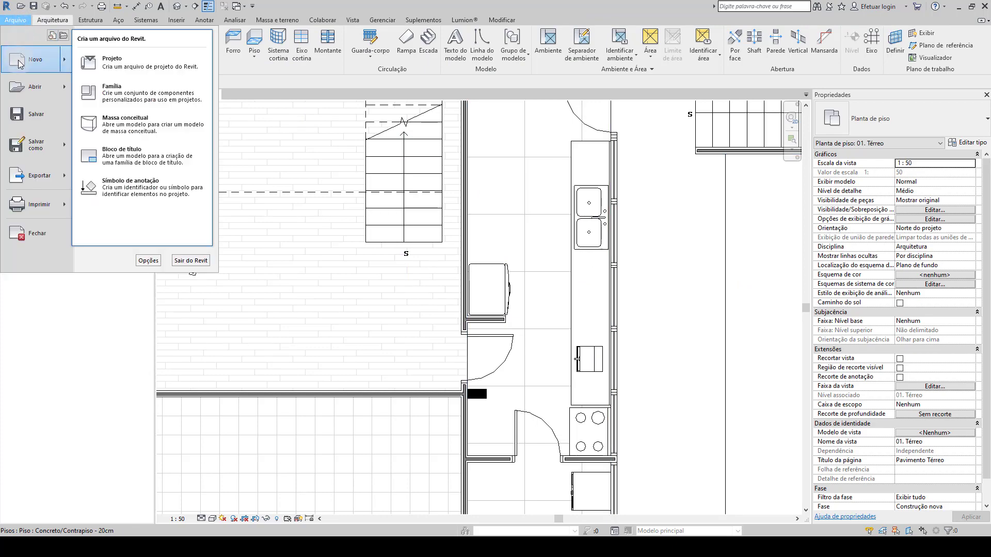
click(120, 98)
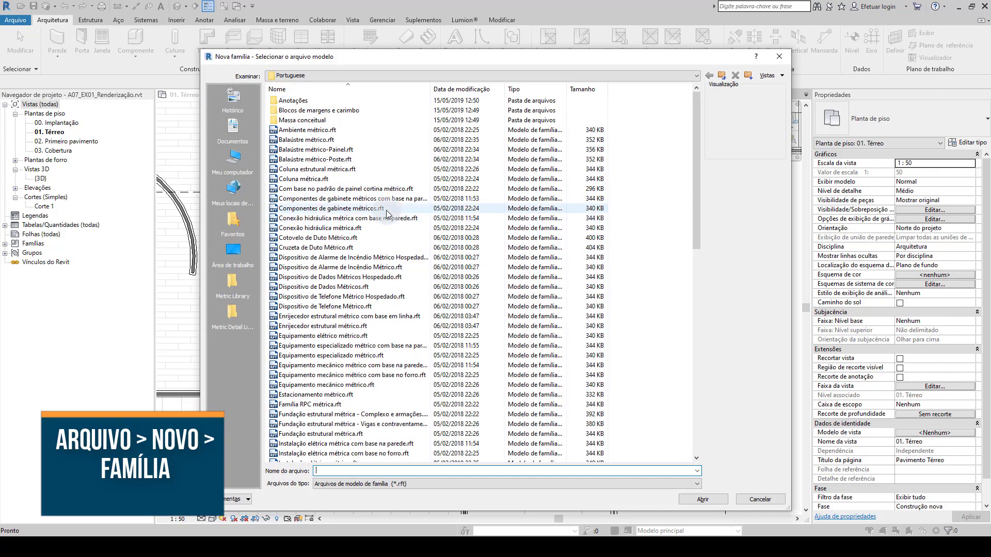
click(364, 325)
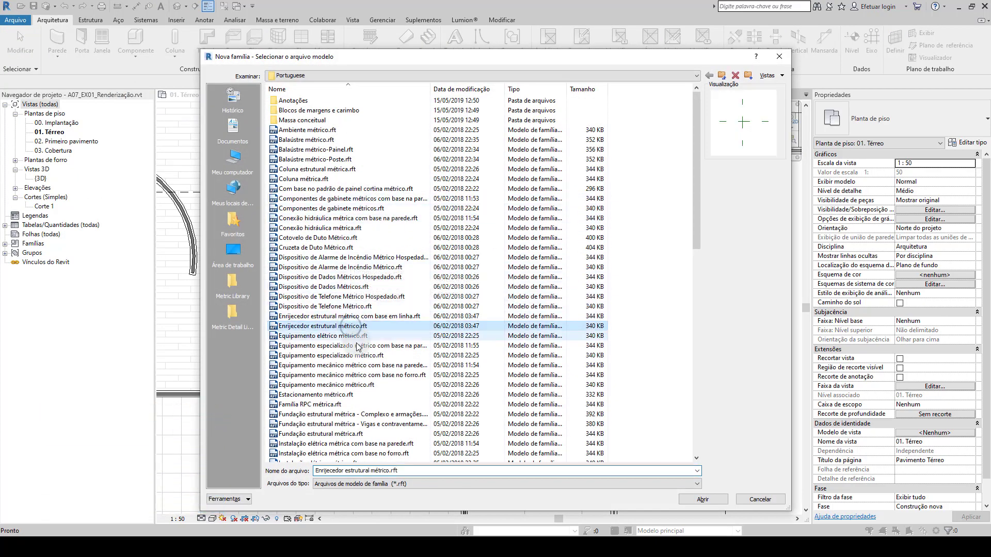
scroll(361, 361, down, 12)
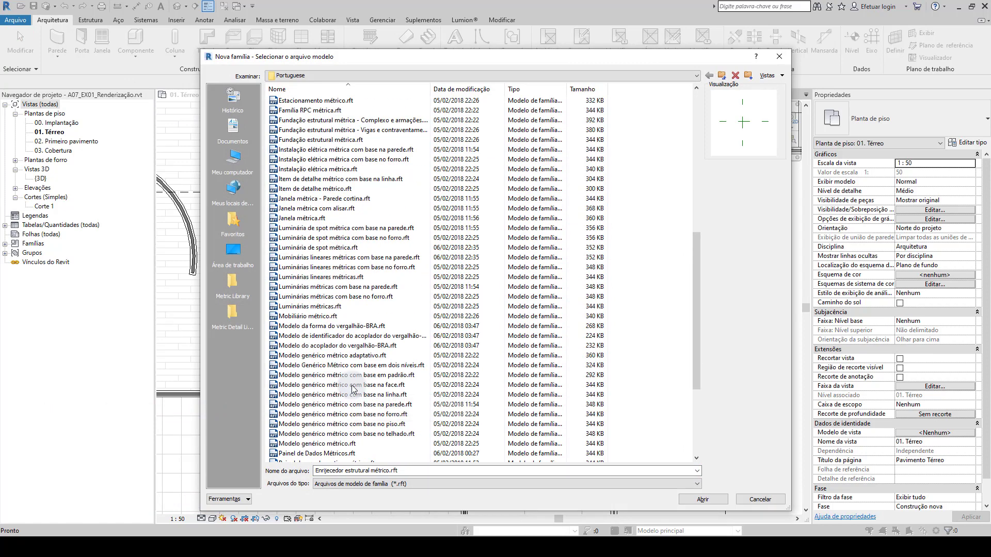
click(316, 336)
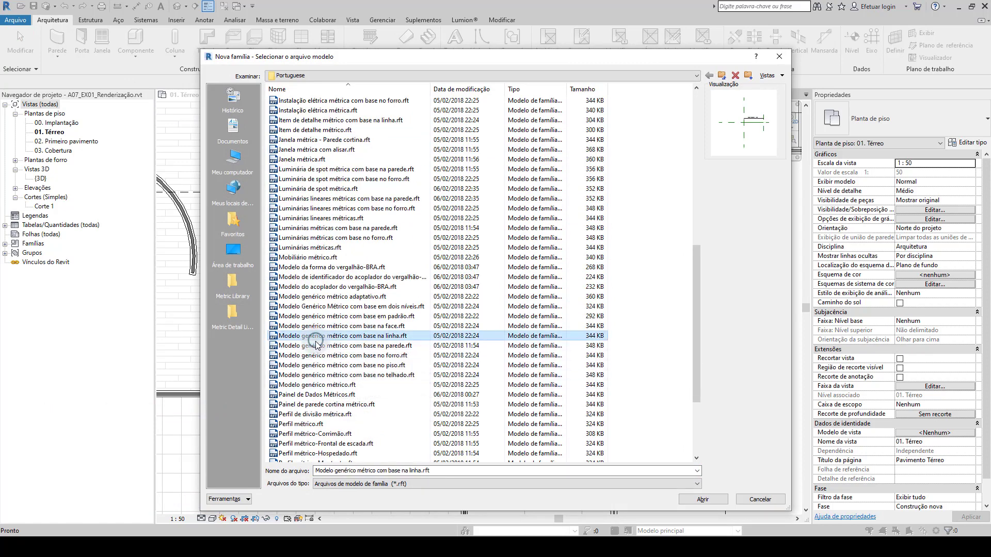
click(323, 328)
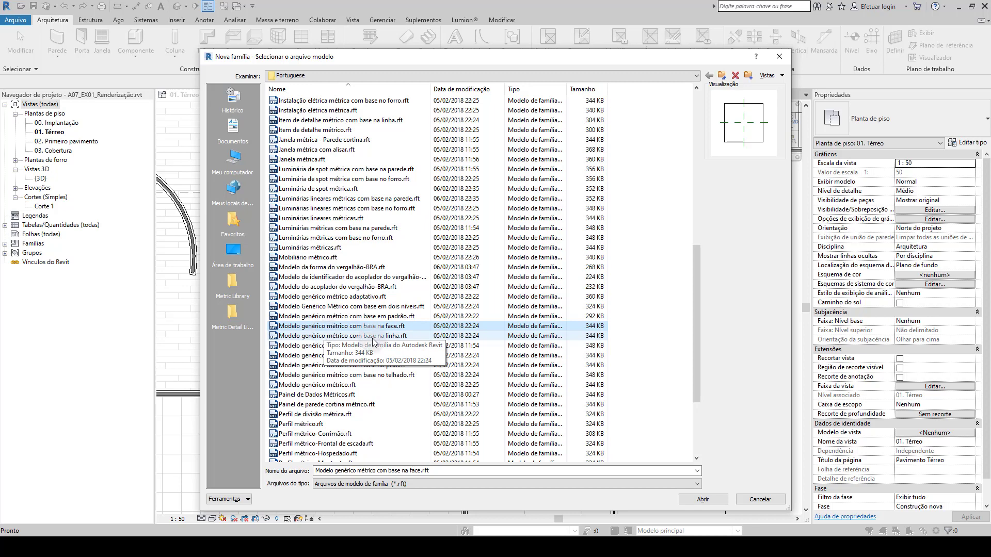
click(701, 500)
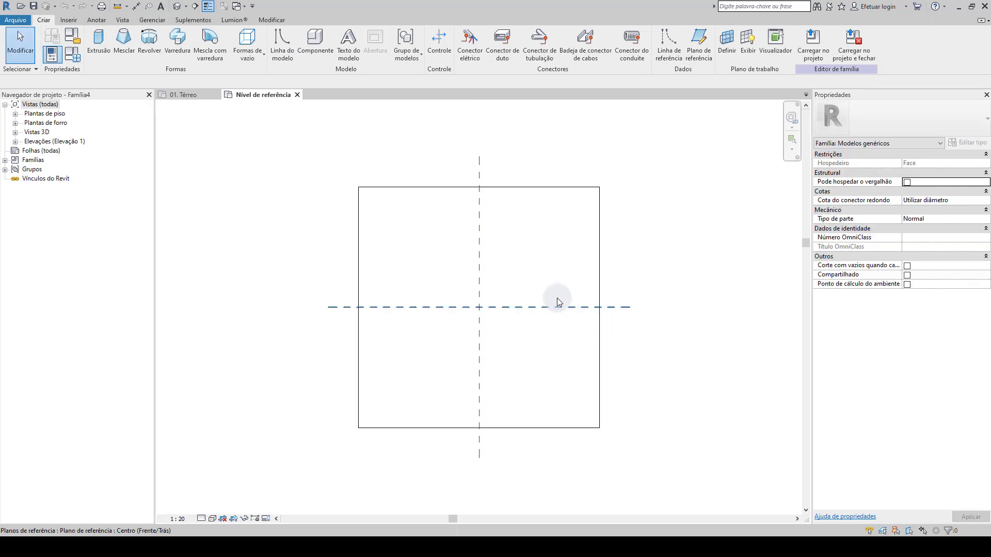
Start a CAD import into the family, set the file type to SketchUp (*.skp) and choose pix_1438.skp from the desktop.
scroll(512, 300, up, 2)
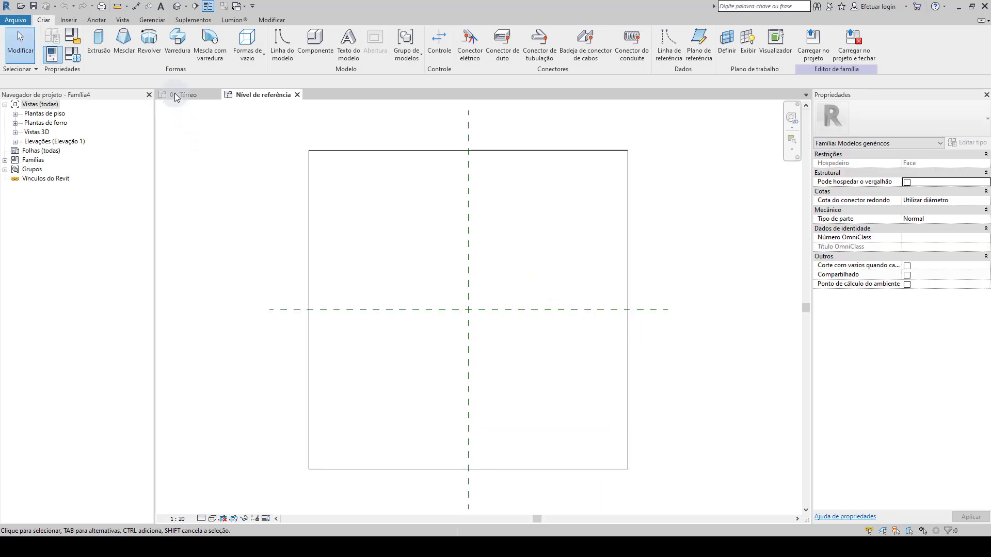
click(71, 20)
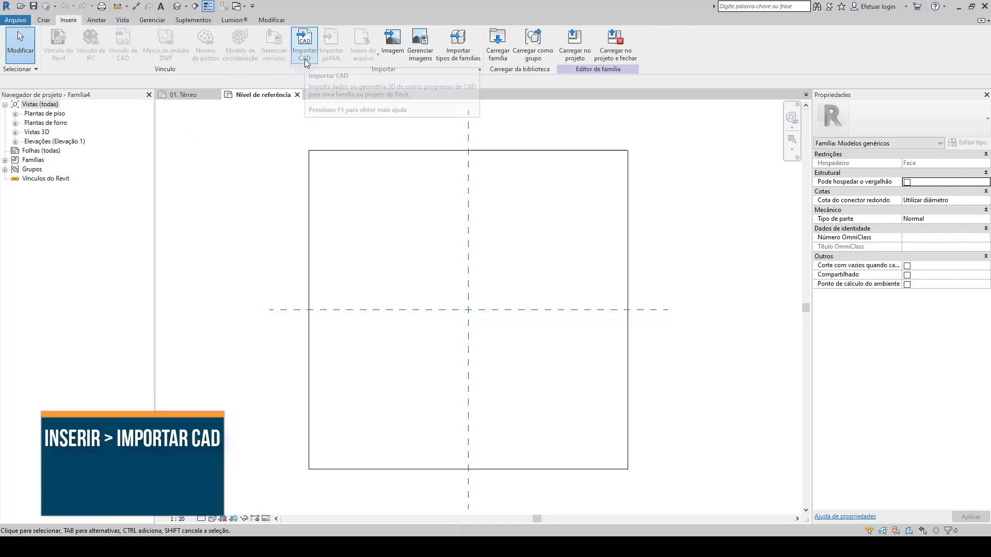
click(305, 59)
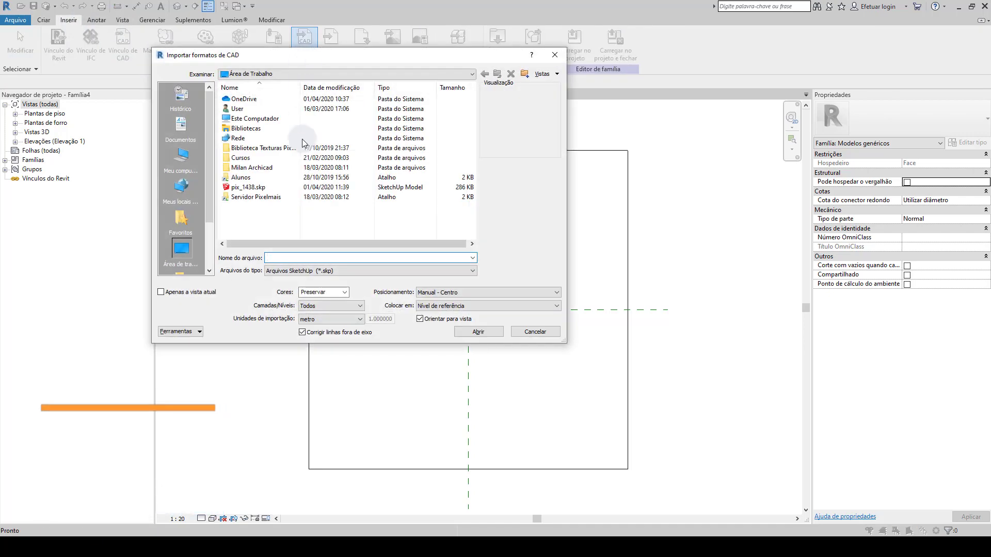
click(296, 270)
click(298, 280)
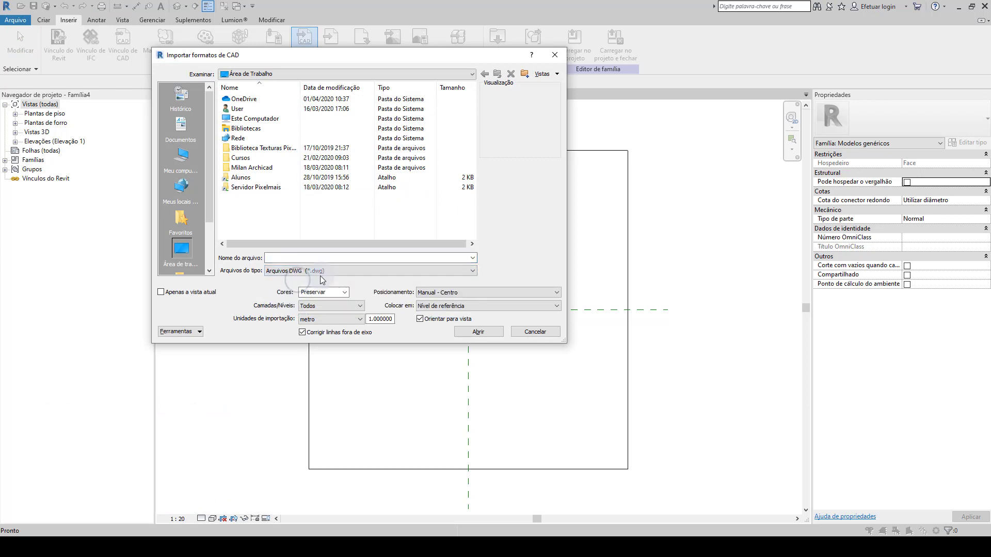
click(318, 271)
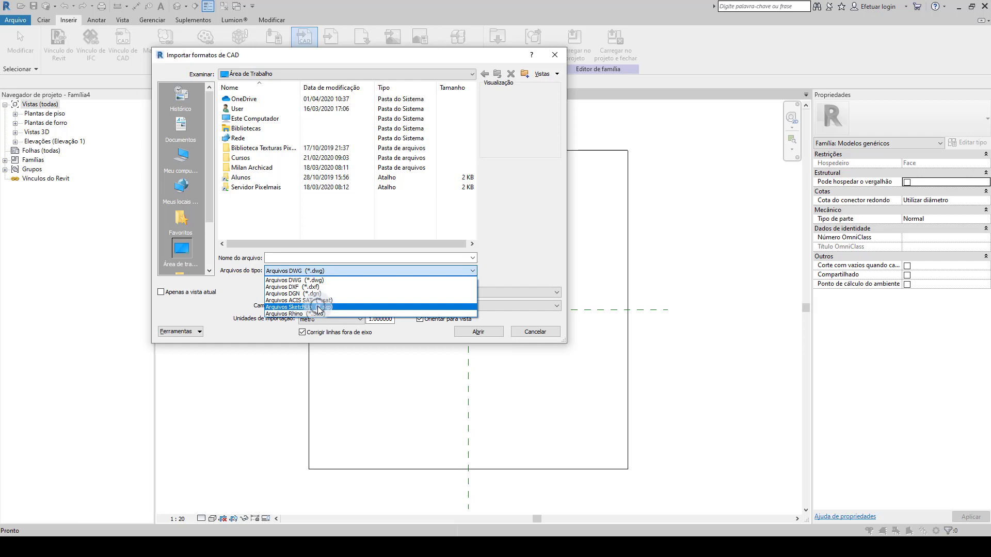
click(319, 307)
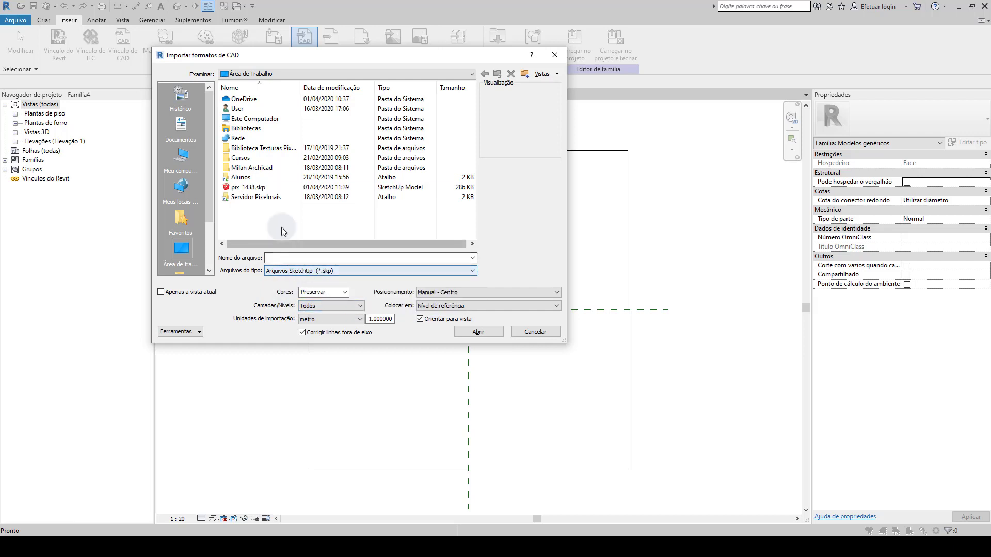
click(251, 188)
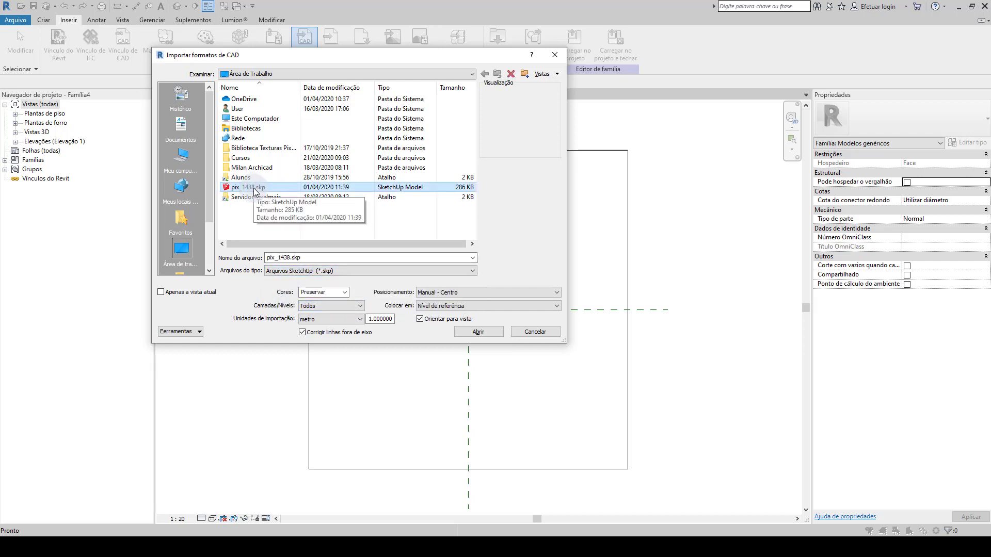
Set the import units to Autodetectar and the positioning to Manual - Centro, and open the chosen model.
click(330, 318)
click(330, 330)
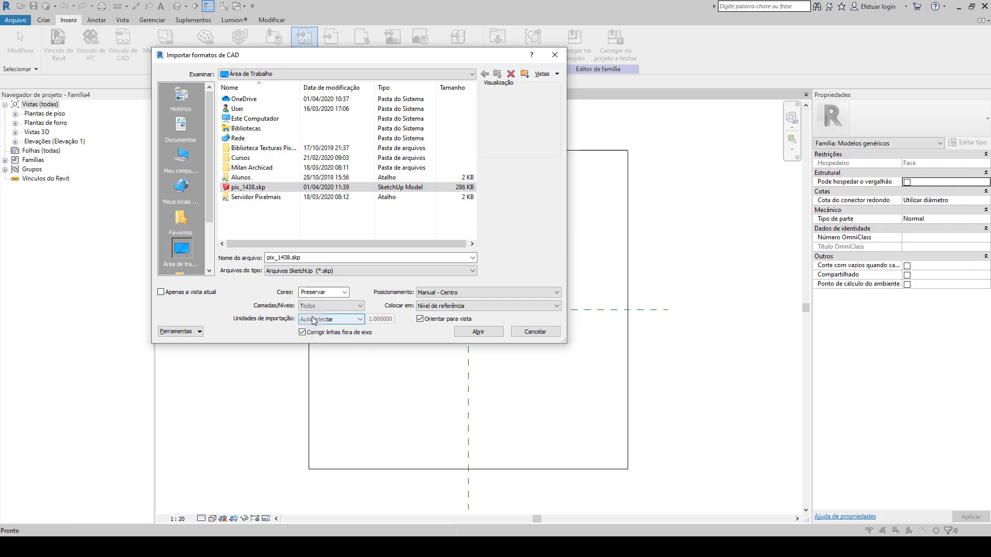
click(429, 293)
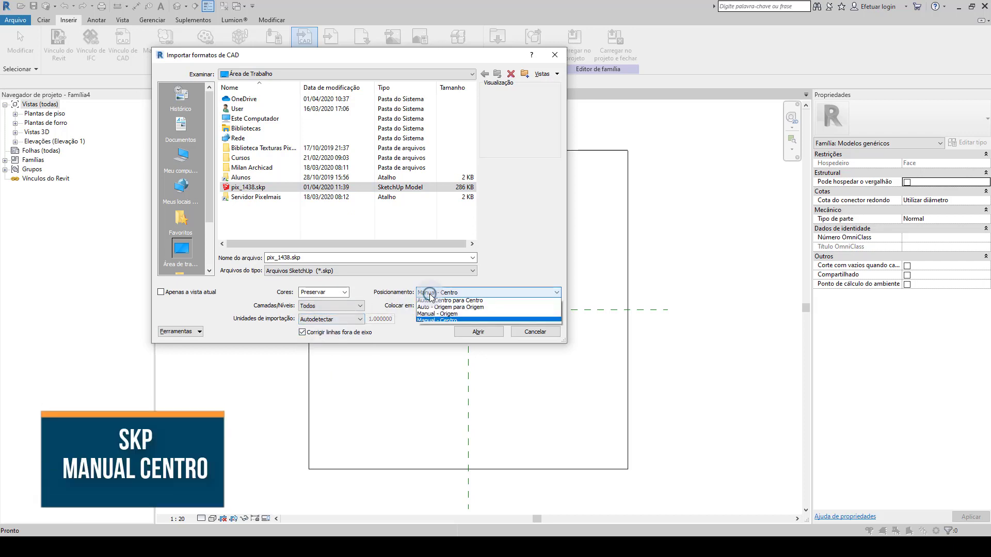
click(437, 322)
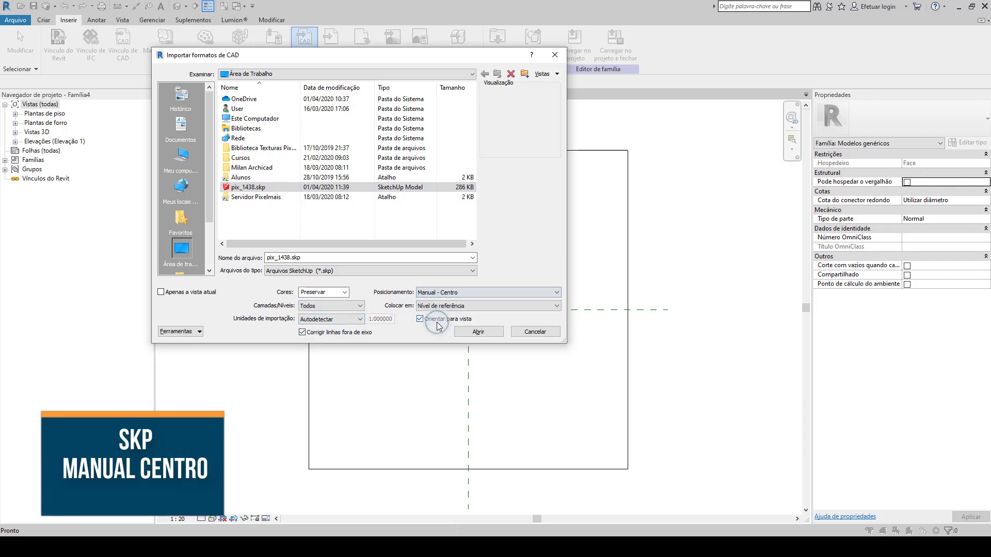
click(463, 333)
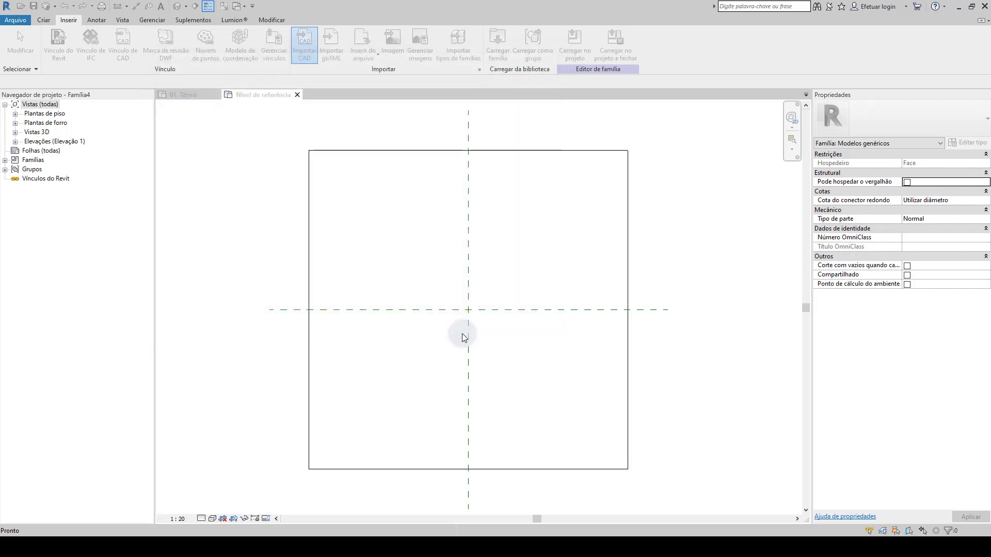
Align the imported mixer's lengthwise centre line with the vertical Centro (Esquerda/Direita) reference plane.
scroll(468, 318, up, 5)
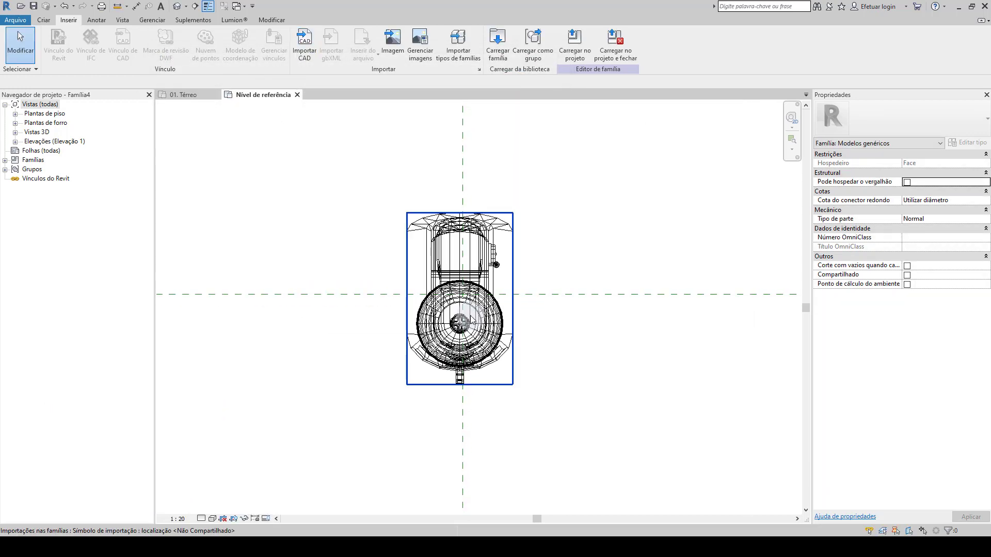
scroll(443, 196, up, 2)
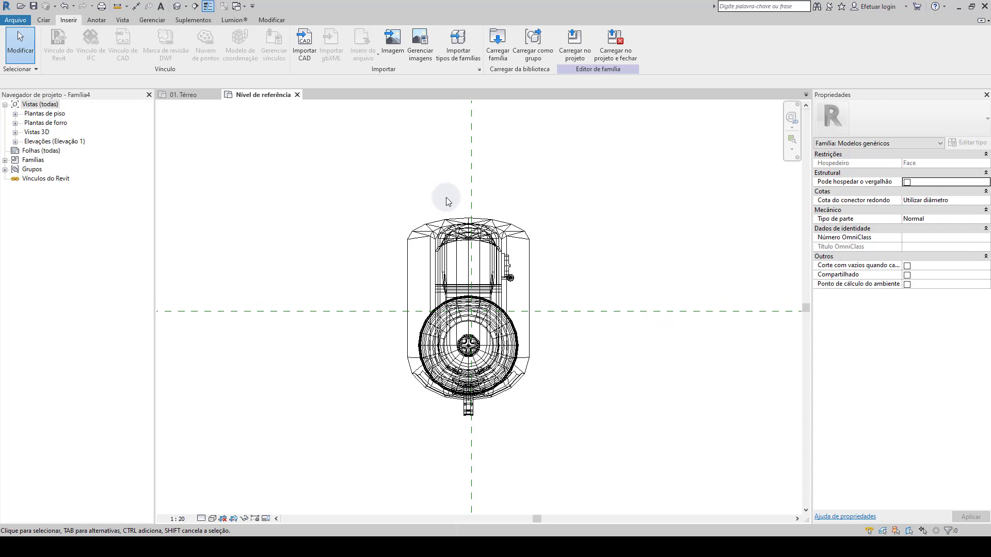
click(449, 400)
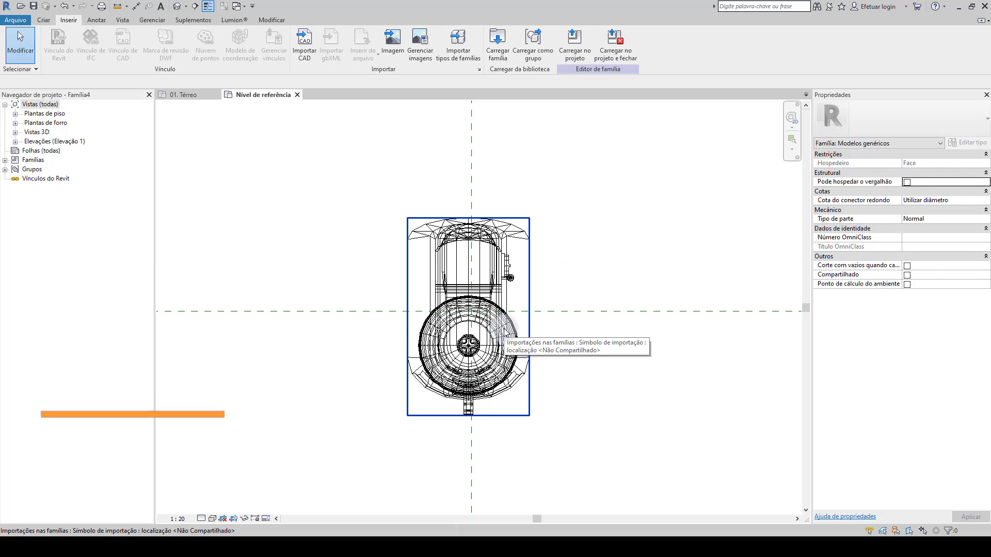
click(471, 201)
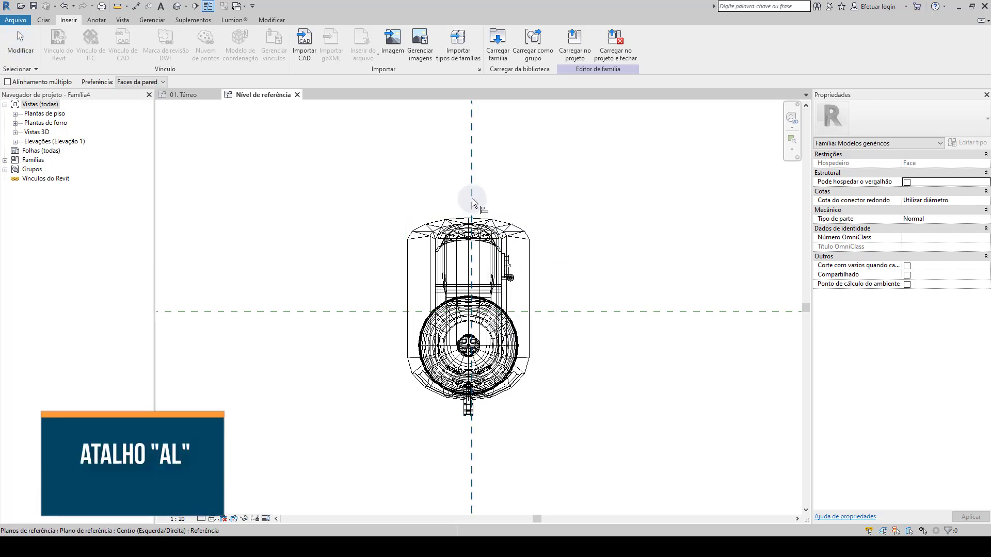
click(471, 258)
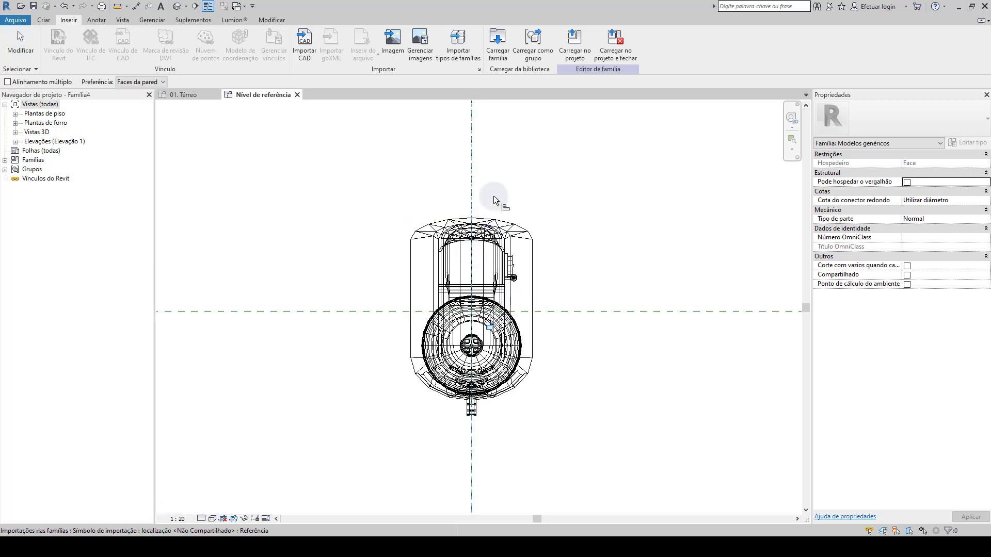
key(Escape)
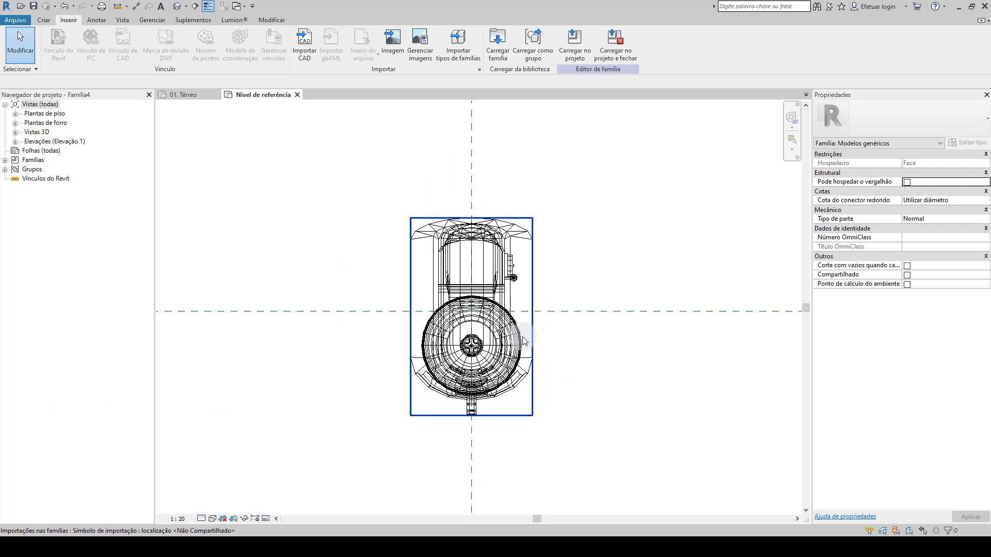
key(Escape)
Align the horizontal line across the mixer's body, just above the bowl, with the horizontal reference plane.
key(a)
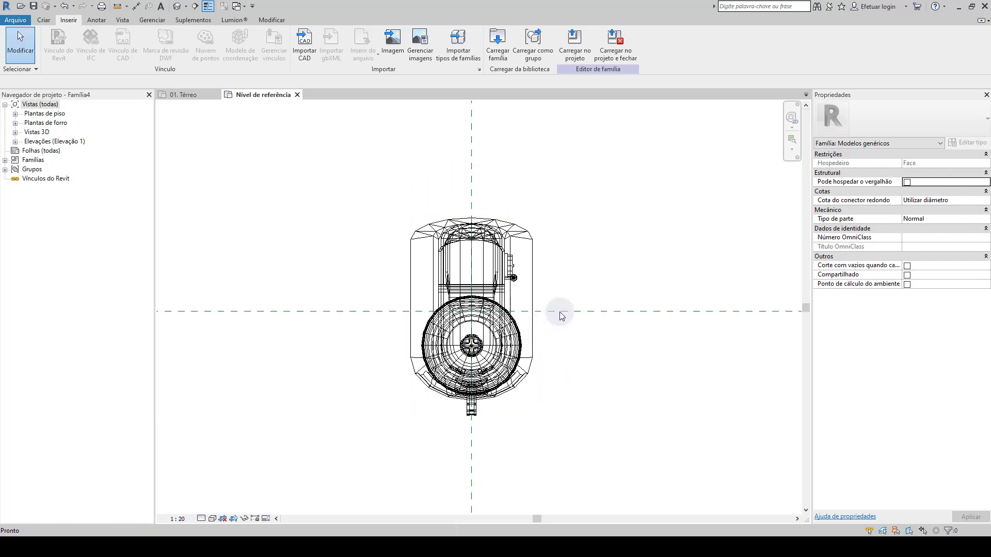
key(l)
click(561, 312)
click(477, 283)
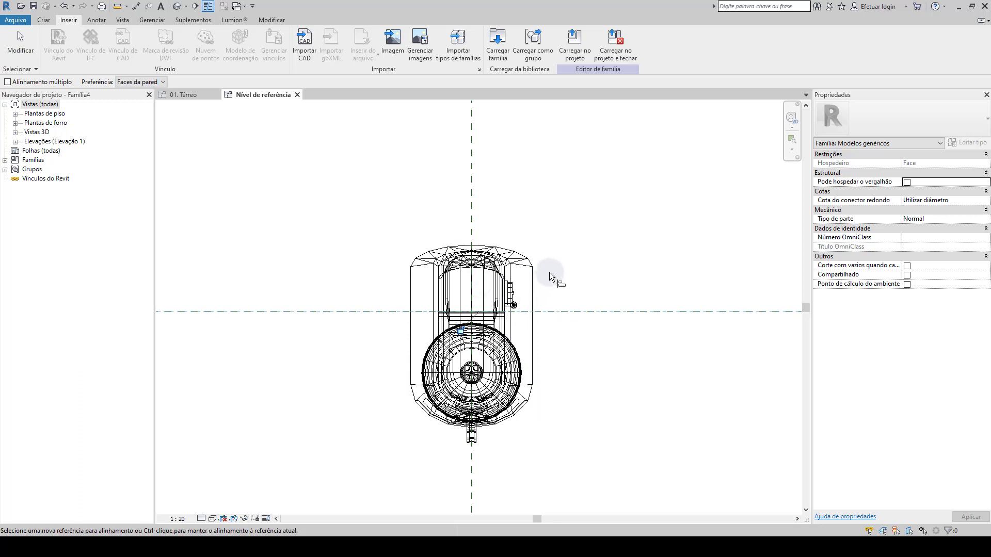
key(Escape)
key(Escape)
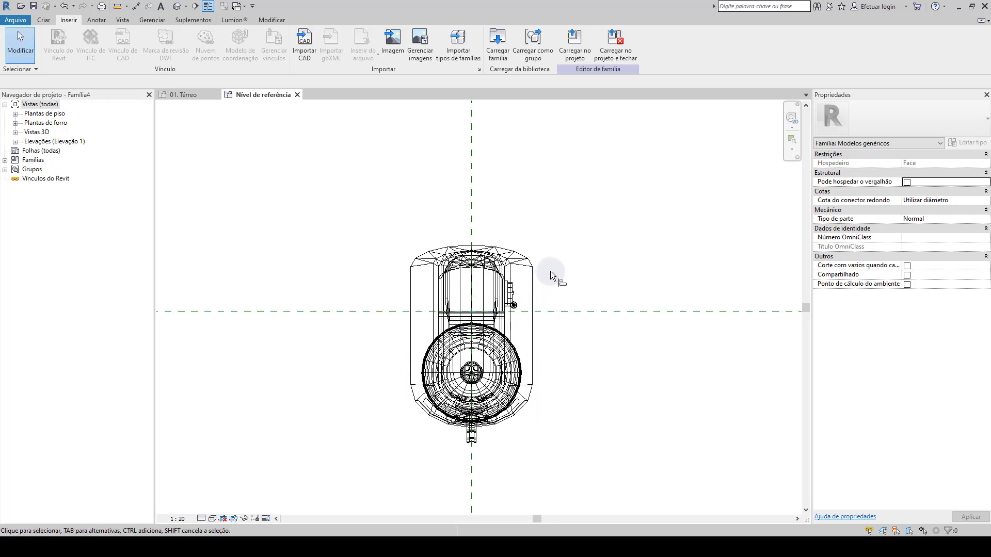
Change the family category from Modelos genéricos to Equipamento especial.
scroll(550, 271, down, 2)
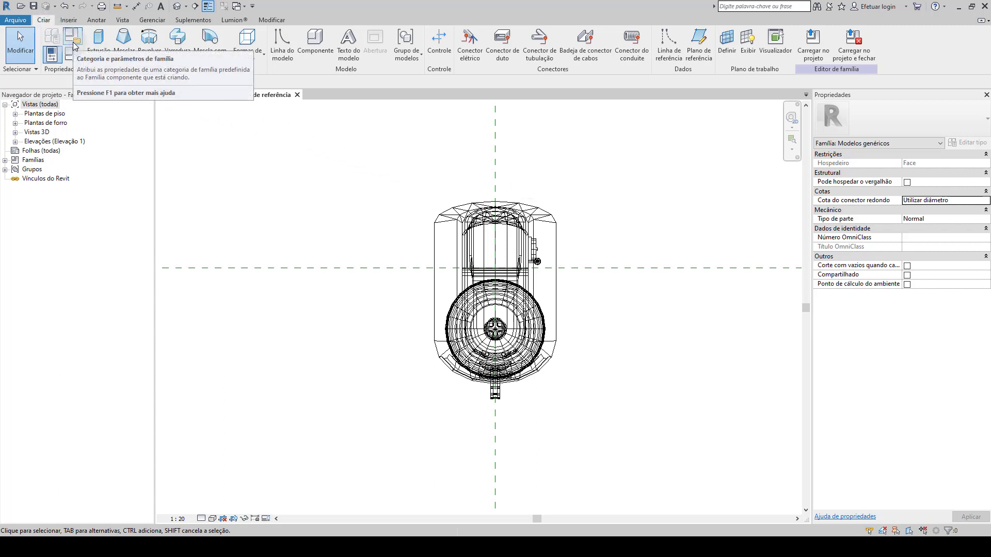
click(74, 45)
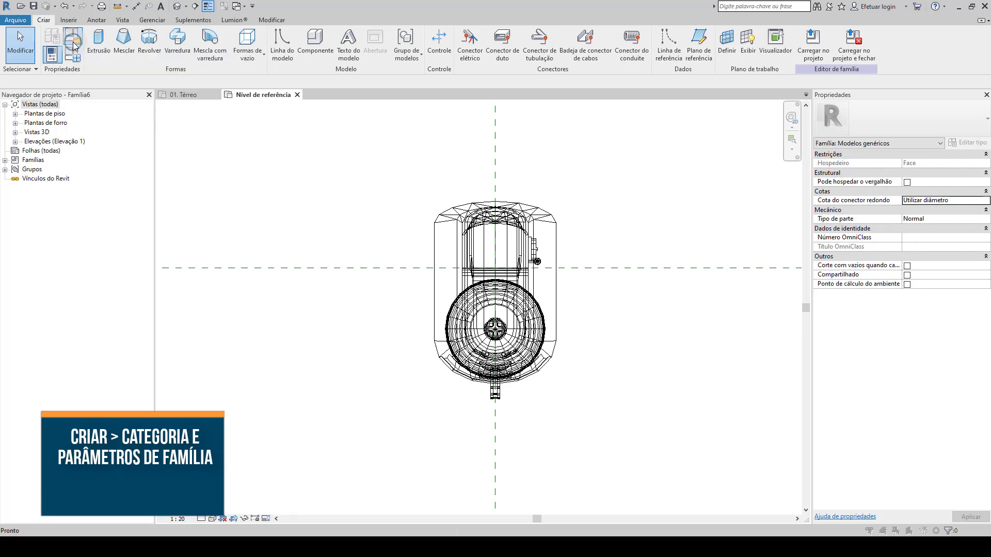
click(448, 272)
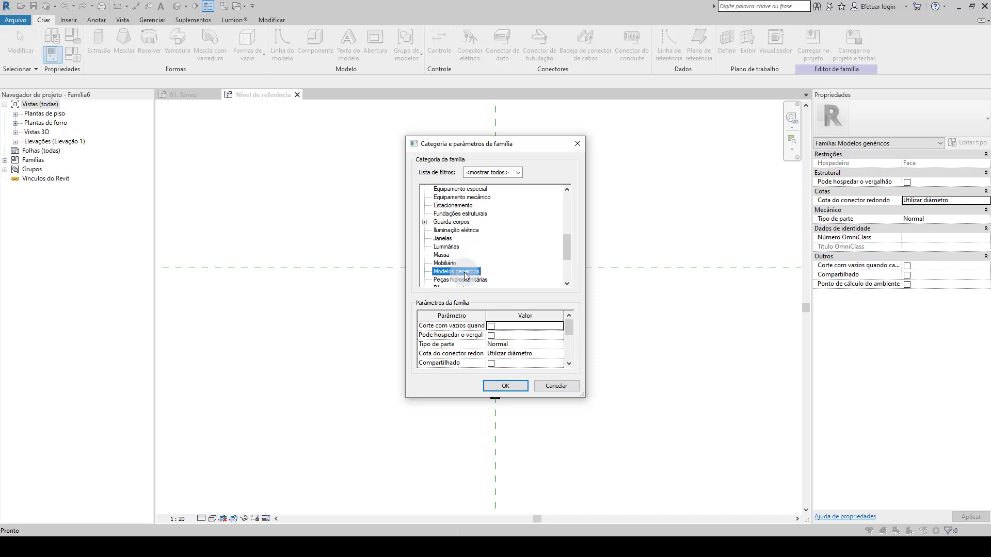
click(462, 191)
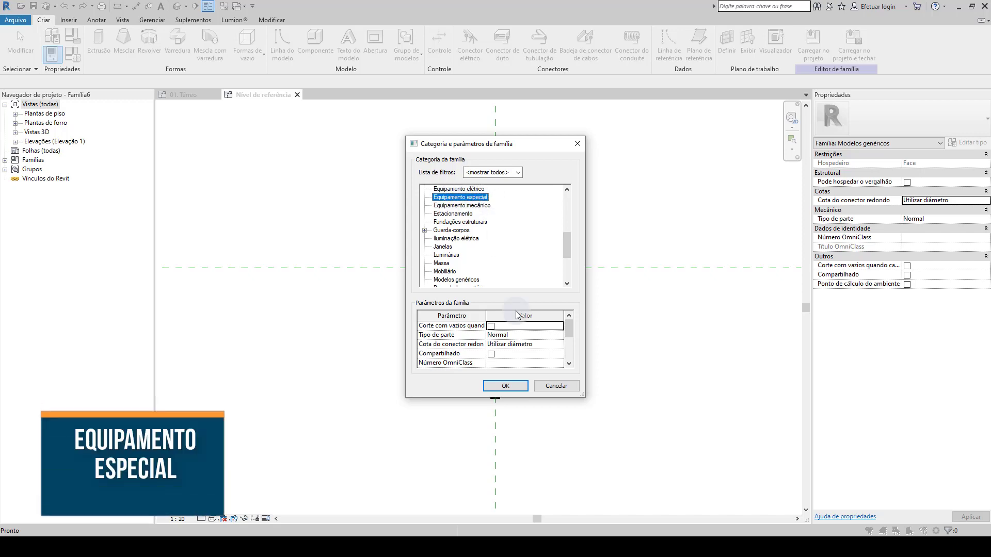
click(505, 387)
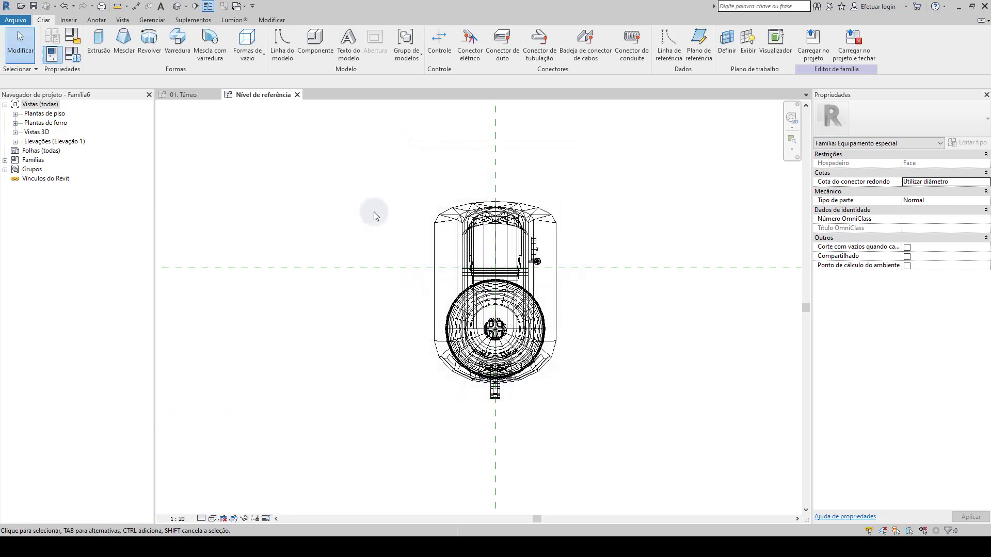
Save the family to the desktop (Área de Trabalho) as Pix_1438 in the family file format (*.rfa).
click(24, 23)
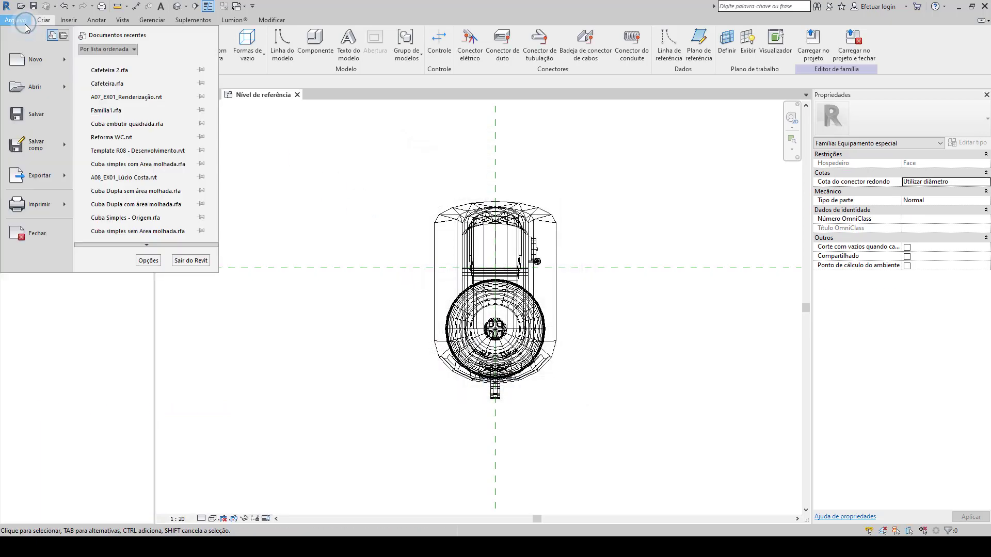
click(30, 115)
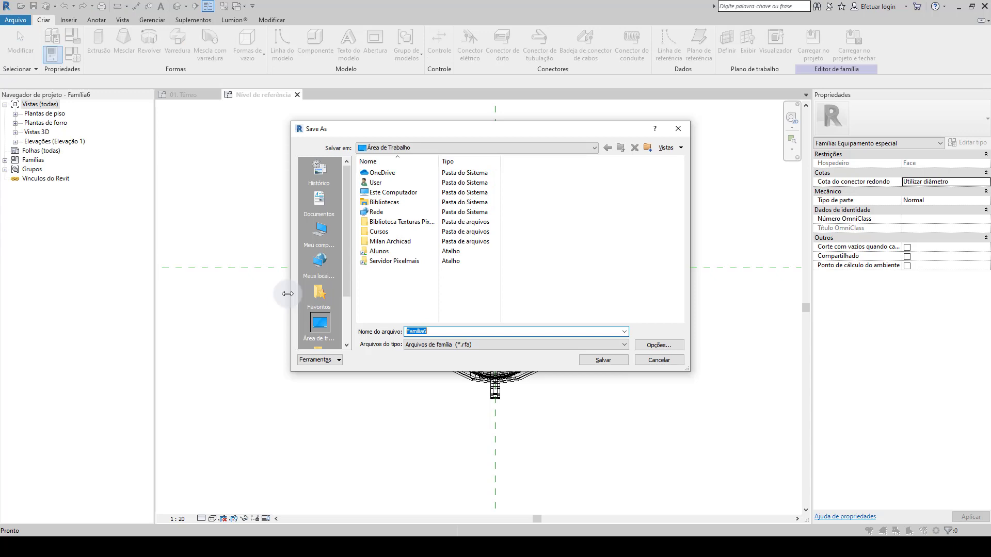
text(Pix_1438.skp)
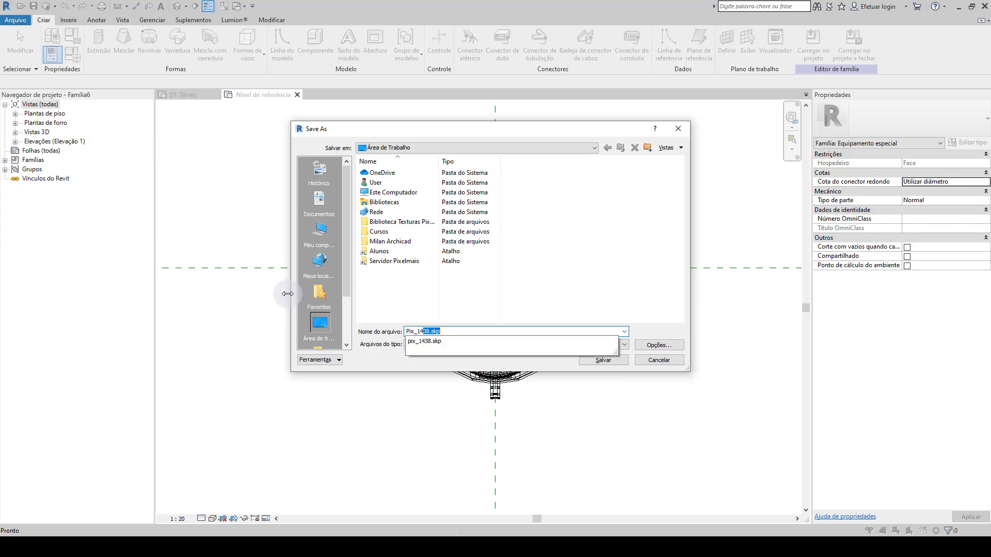
click(464, 291)
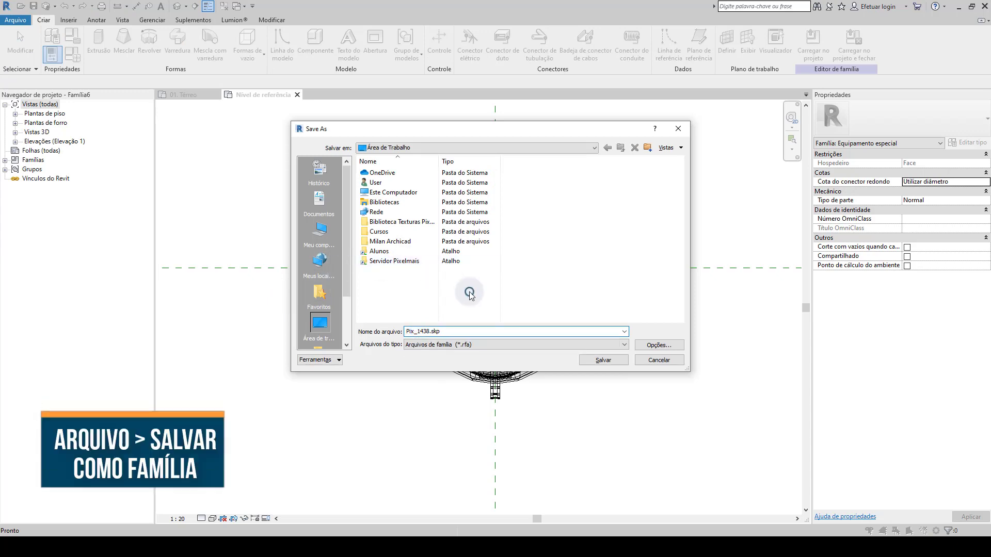
click(449, 333)
double_click(436, 332)
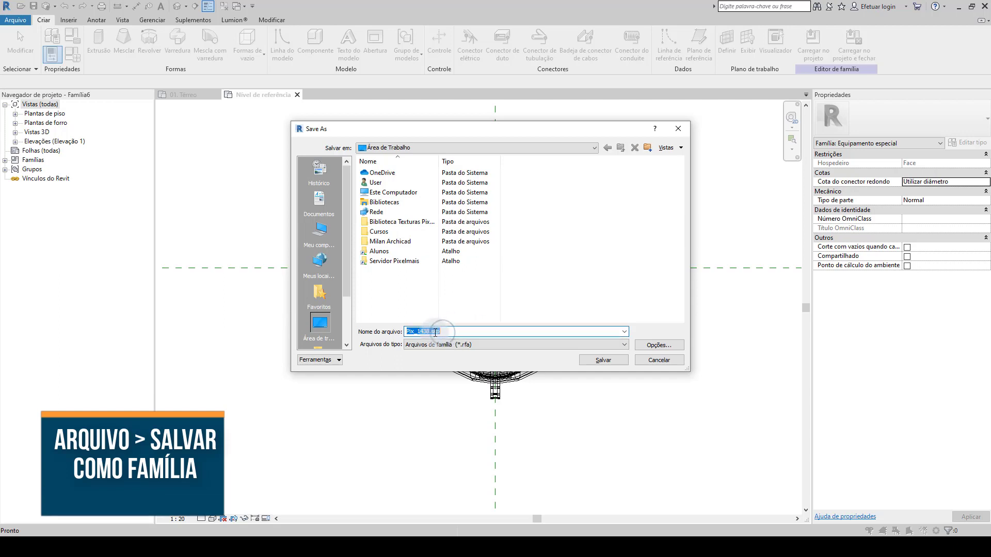
key(BackSpace)
key(BackSpace)
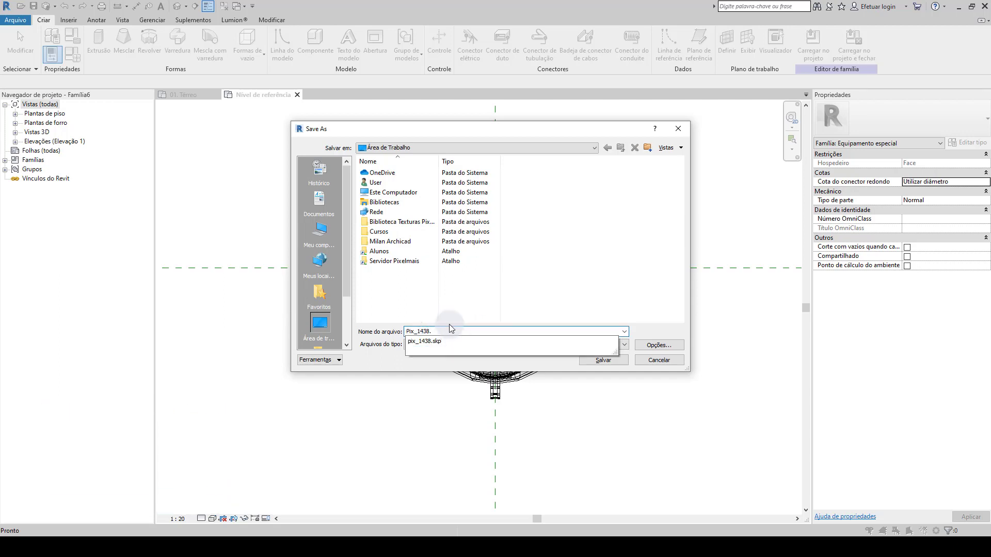
click(465, 346)
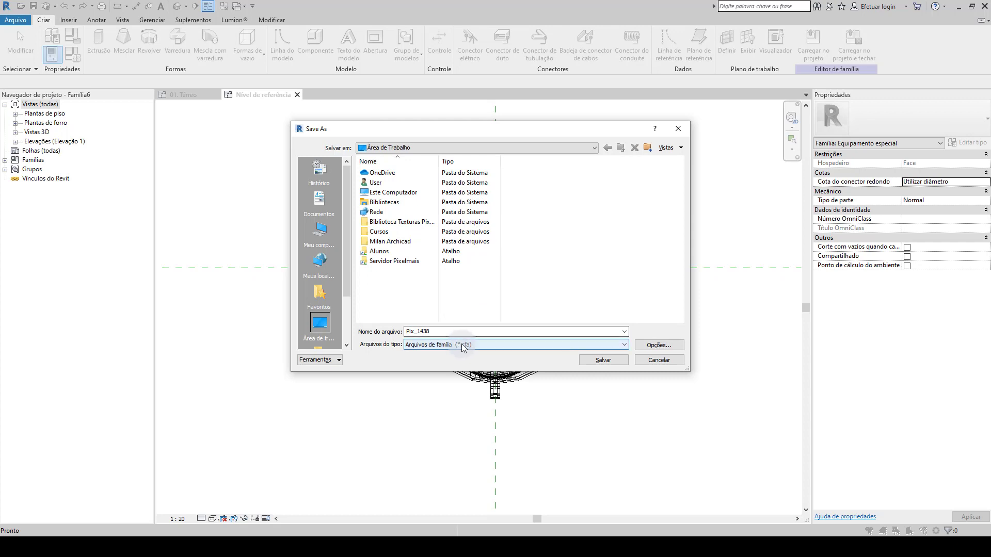
click(463, 349)
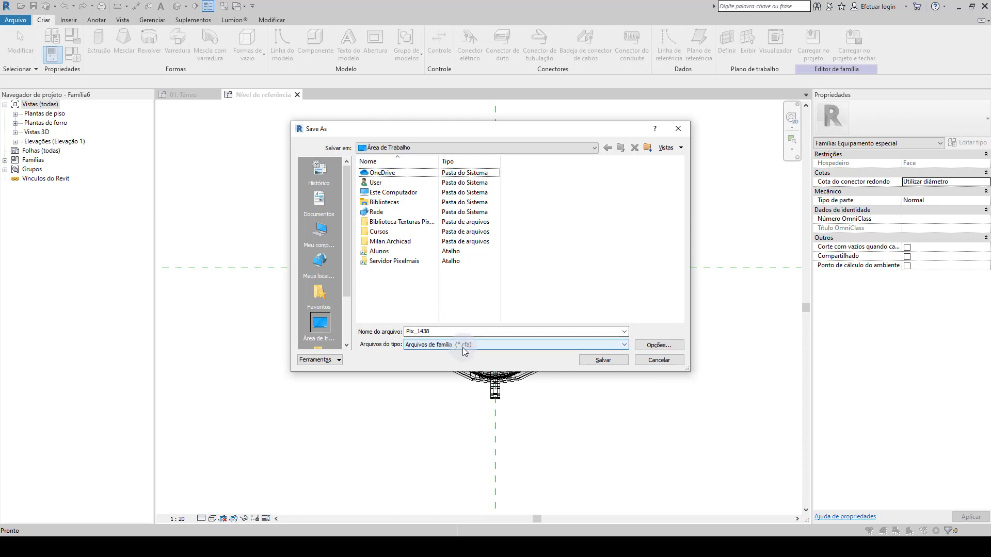
click(590, 361)
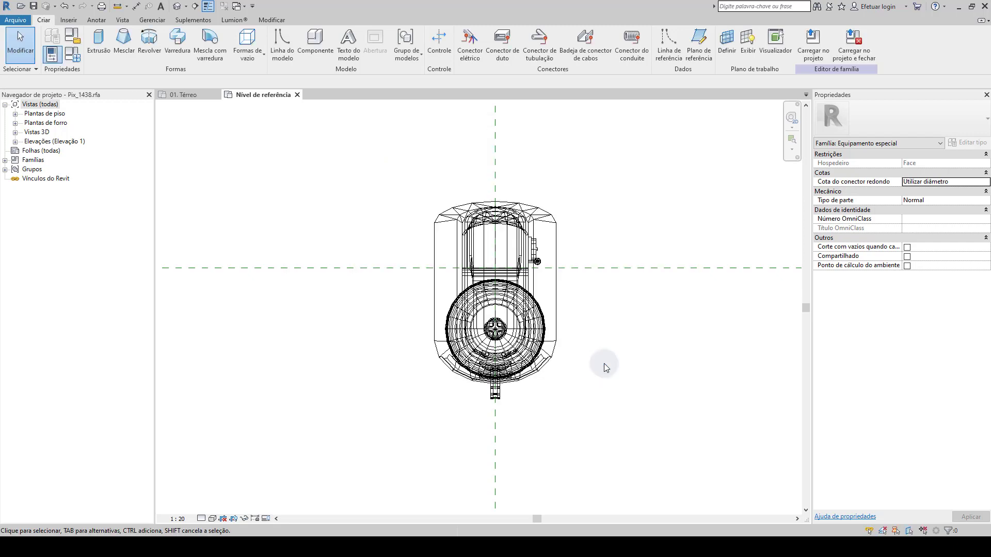
Switch to the 01. Térreo plan of the project and load Pix_1438.rfa from the desktop as a component.
click(195, 100)
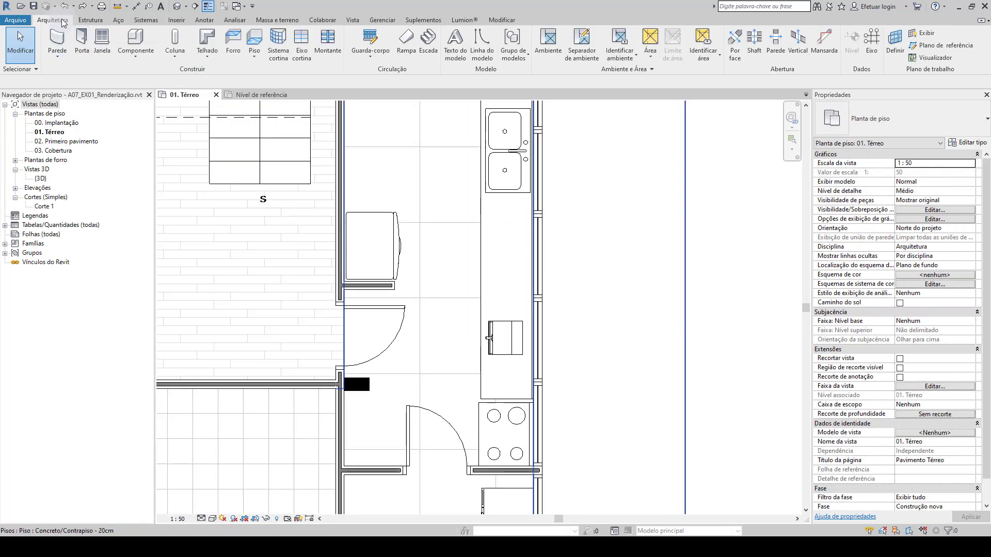
click(139, 44)
click(462, 54)
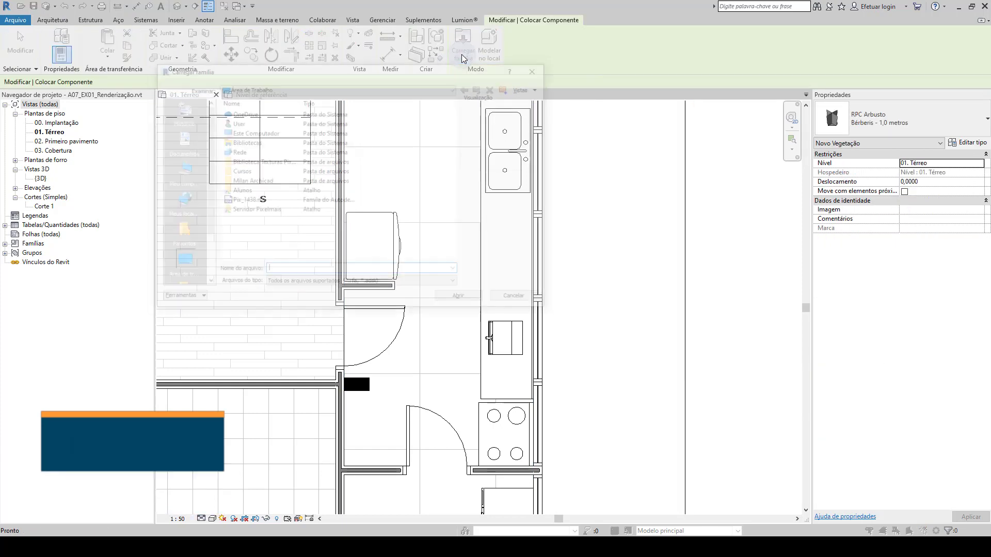
click(239, 203)
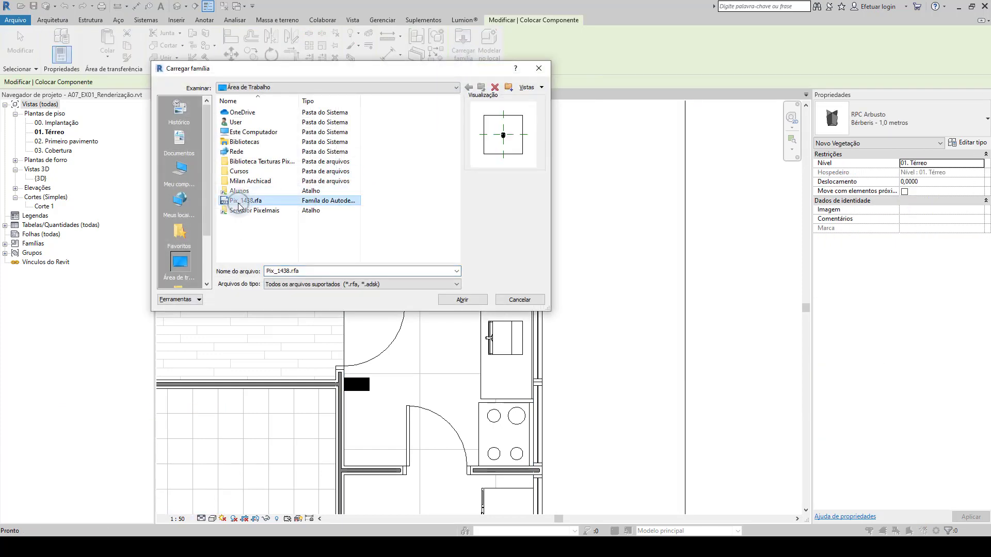
click(448, 302)
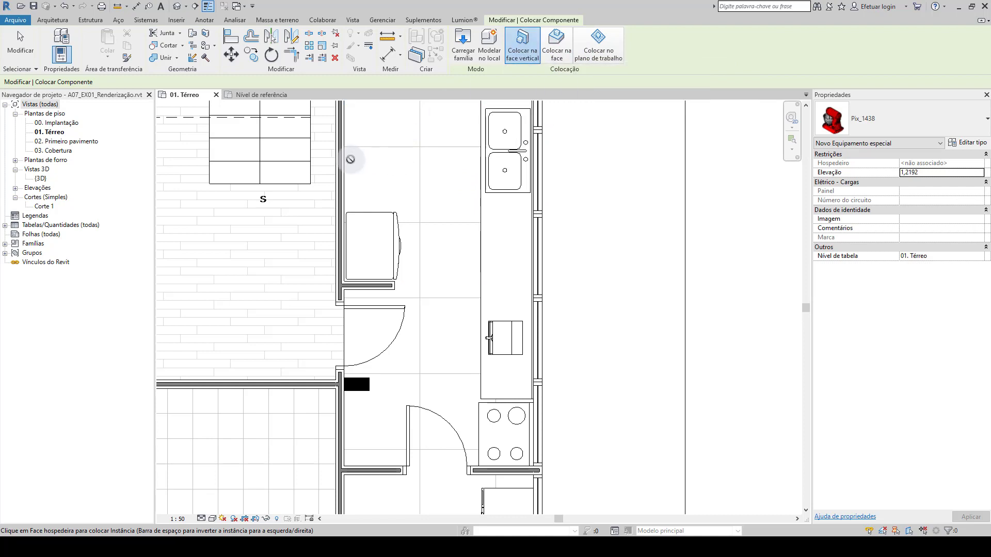
Place the mixer with face placement on the kitchen floor, between the refrigerator and the countertop.
click(562, 60)
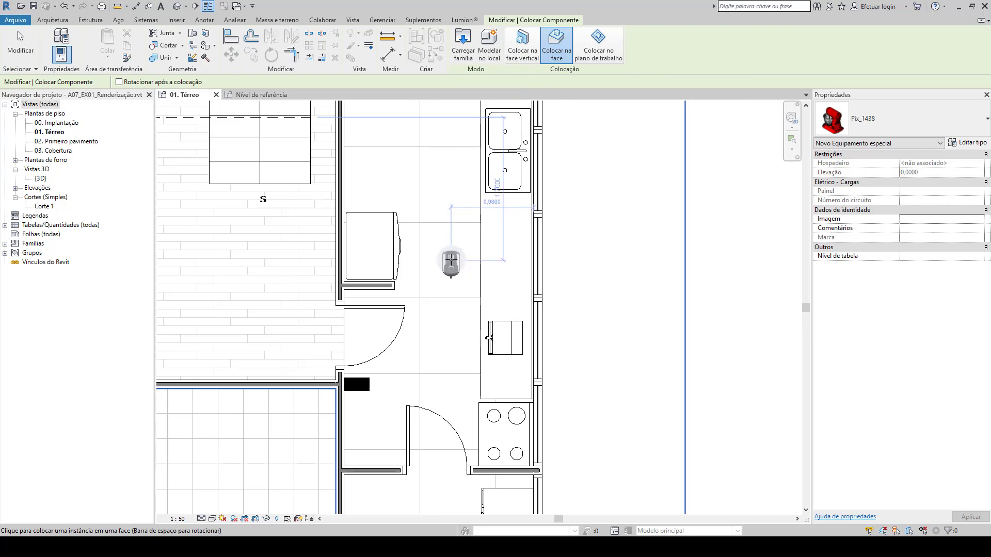
click(450, 260)
key(Escape)
key(Escape)
In the 3D view, rehost the mixer from the floor onto the countertop face between the espresso machine and the sink.
key(3)
key(d)
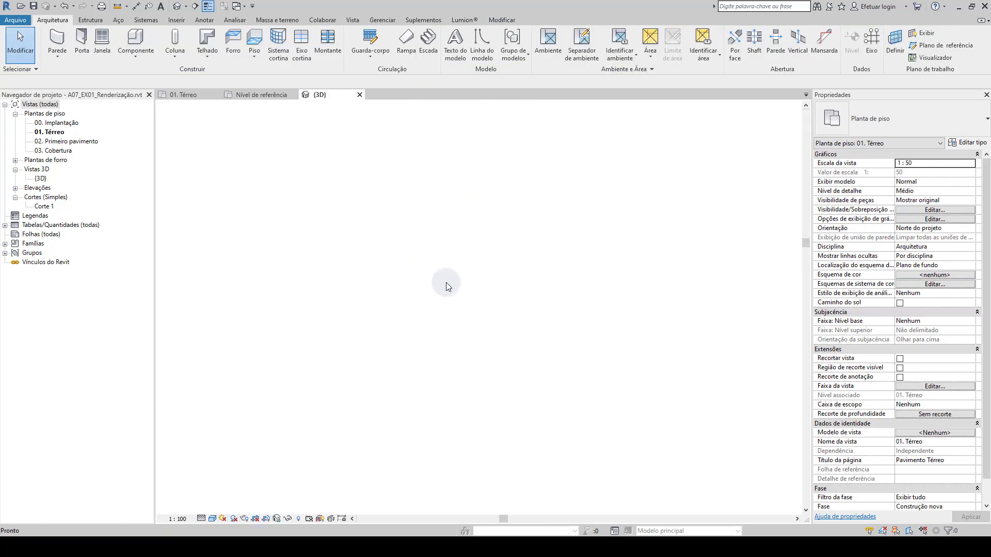
scroll(499, 402, up, 10)
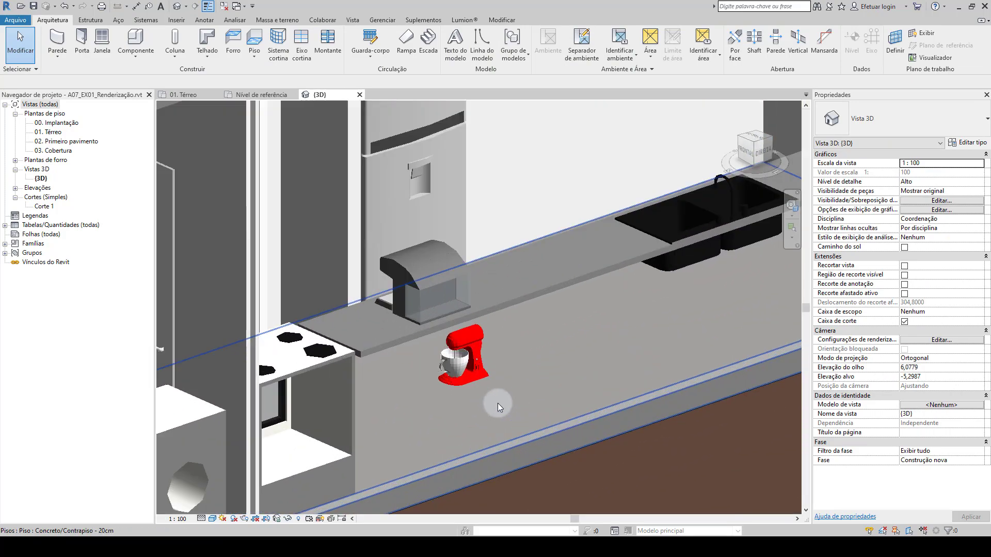
shift+middle_drag(499, 391, 504, 380)
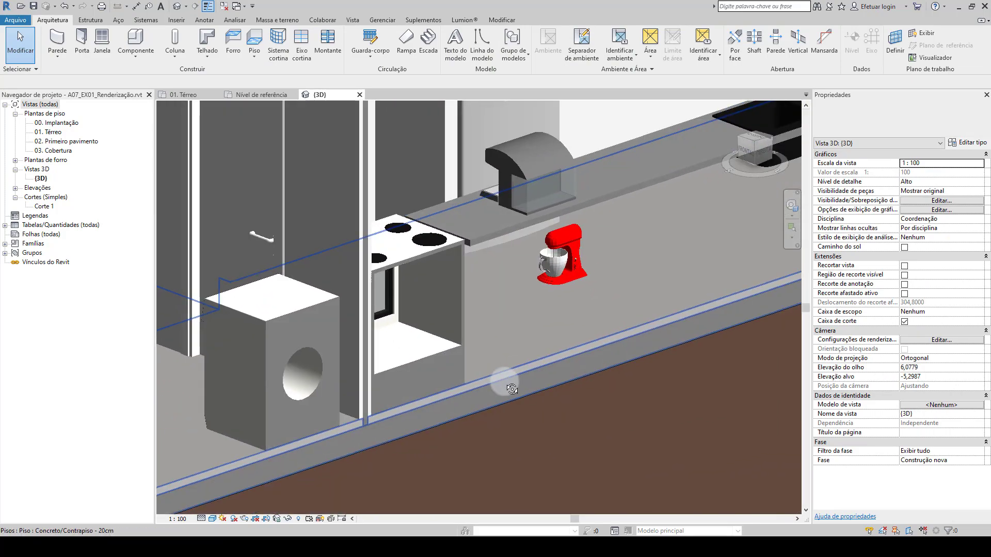
middle_drag(642, 251, 587, 326)
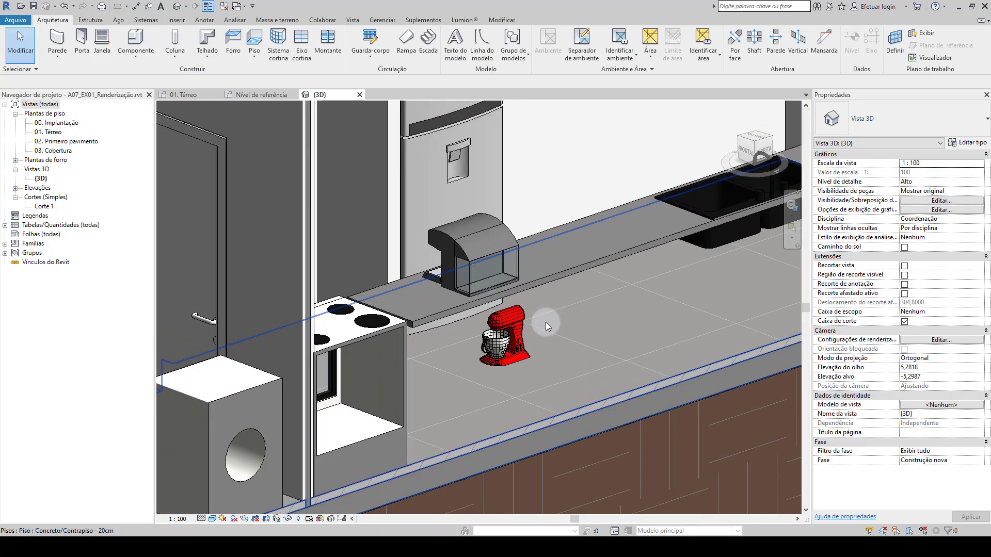
click(516, 329)
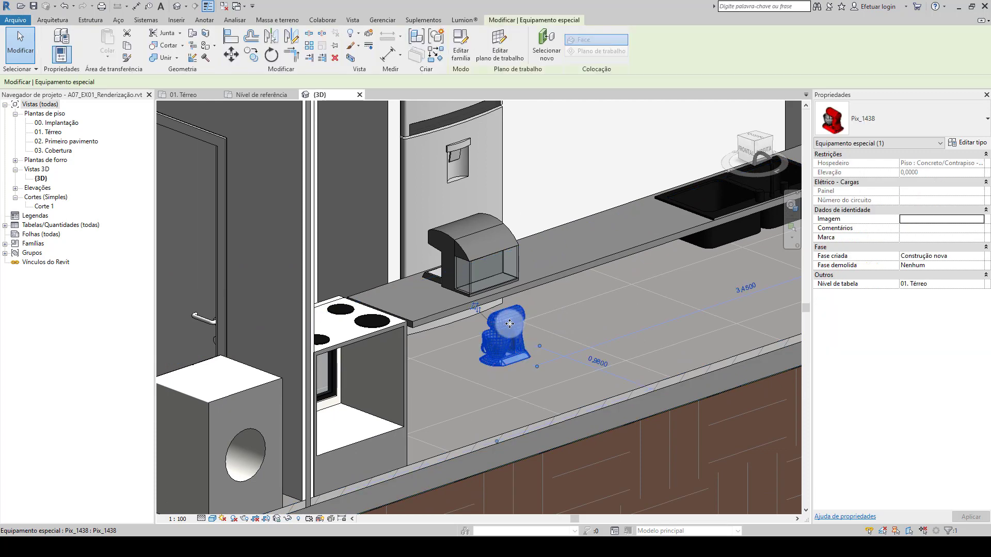
click(548, 56)
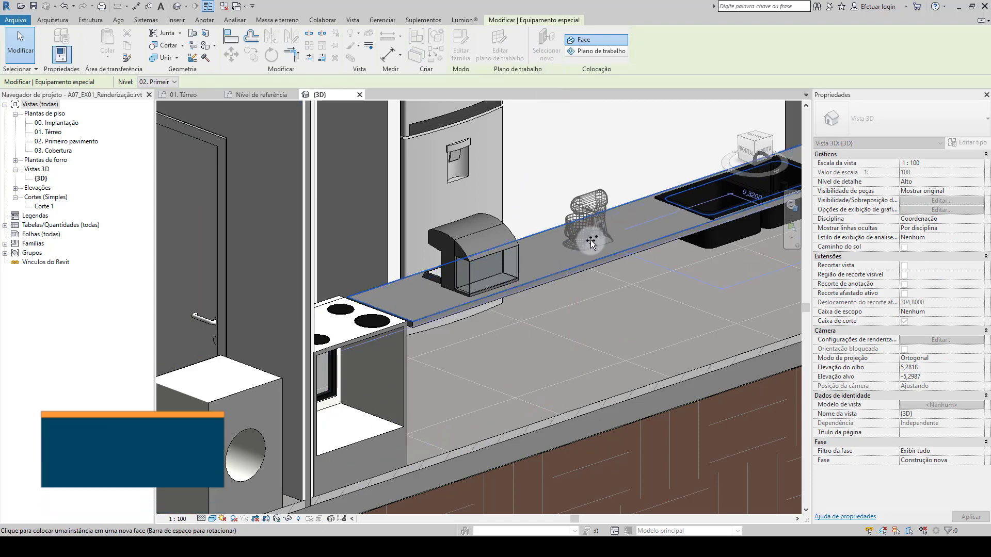
click(590, 239)
key(Escape)
key(Escape)
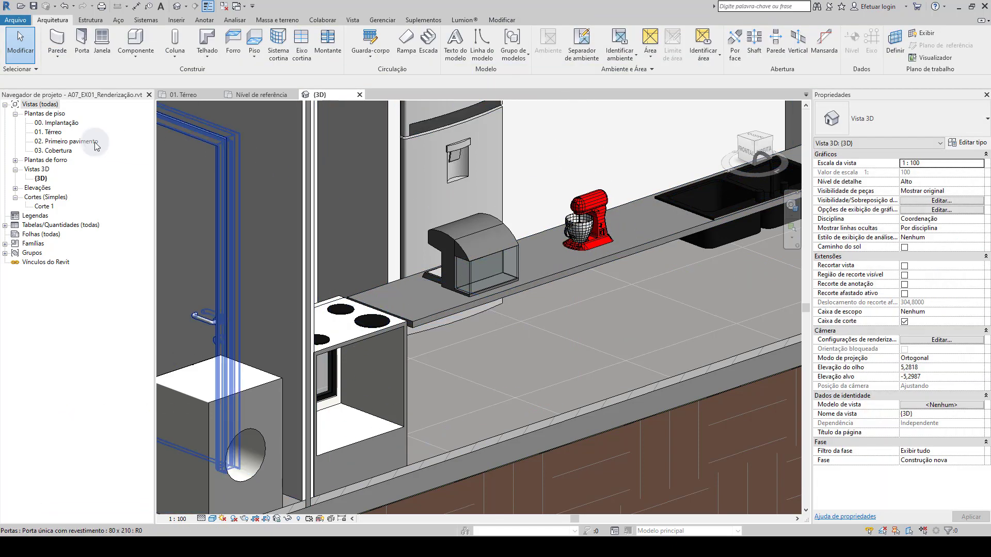
In the 01. Térreo plan, rotate the mixer on the countertop so its bowl end points away from the wall.
double_click(50, 132)
scroll(486, 258, up, 5)
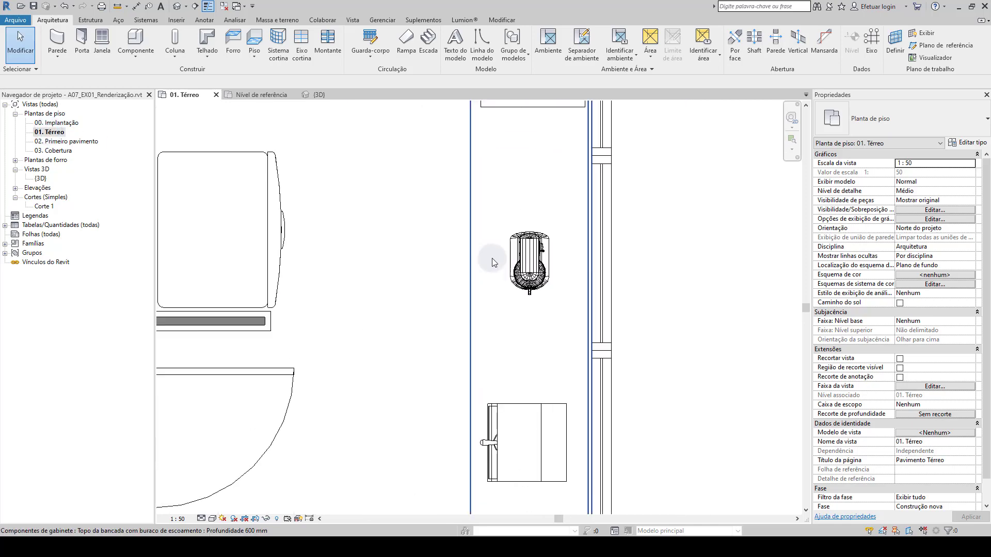
click(529, 262)
key(space)
key(space)
key(space)
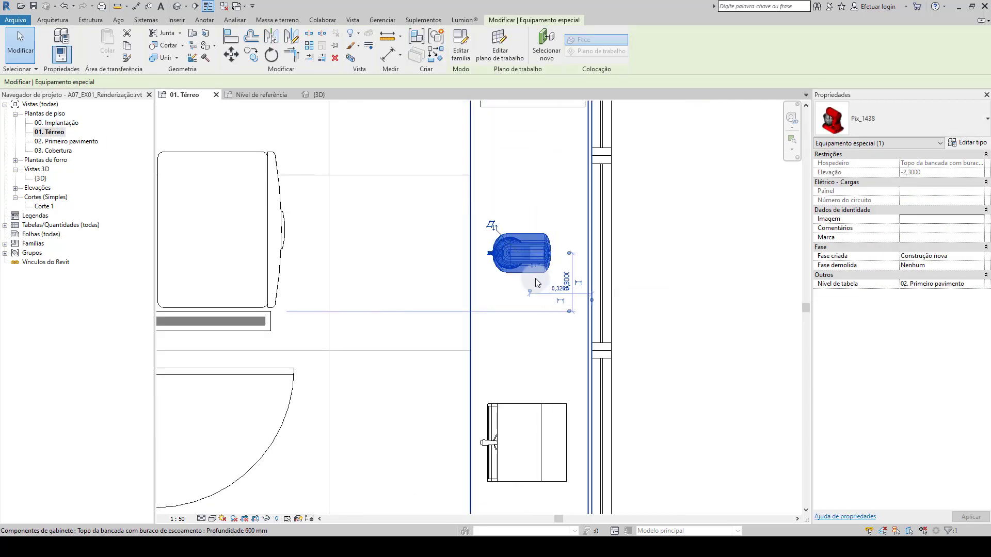
key(space)
key(space)
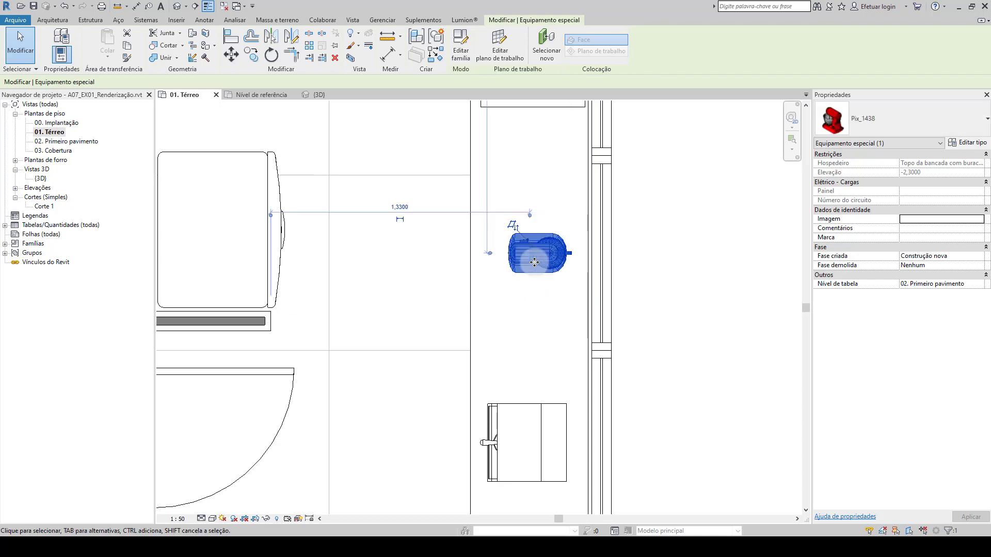
key(space)
key(space)
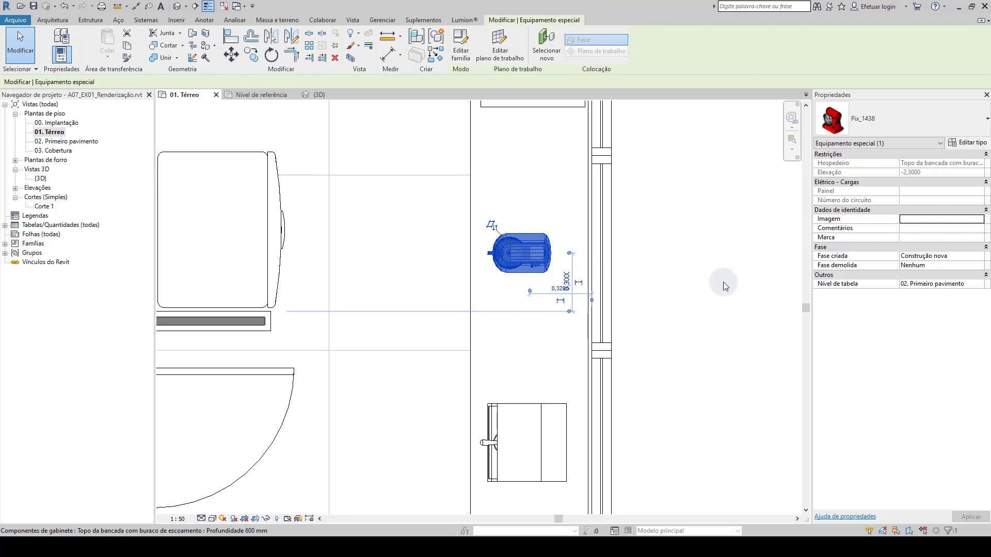
click(659, 252)
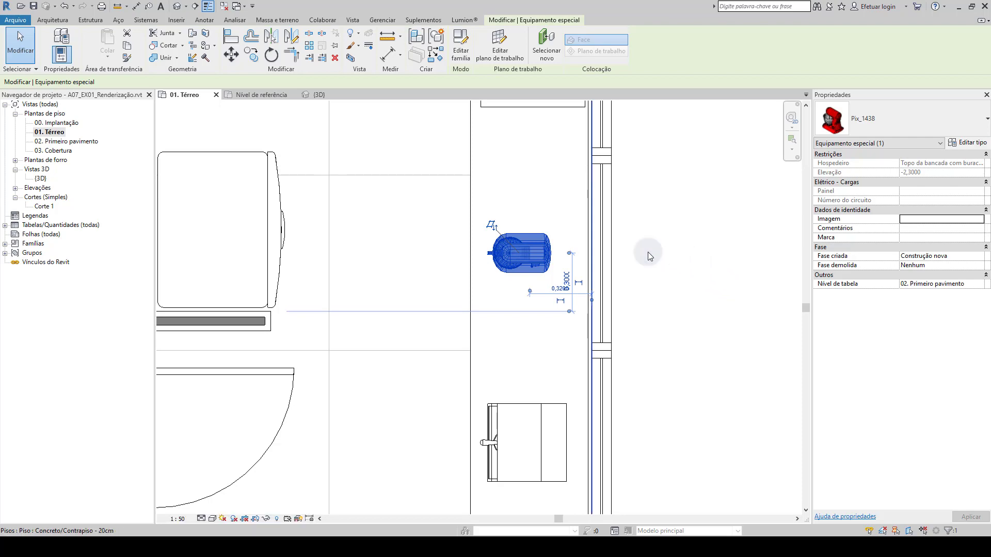
Open the Pix_1438 mixer family for editing from the 01. Térreo plan.
scroll(511, 263, up, 4)
scroll(511, 249, up, 1)
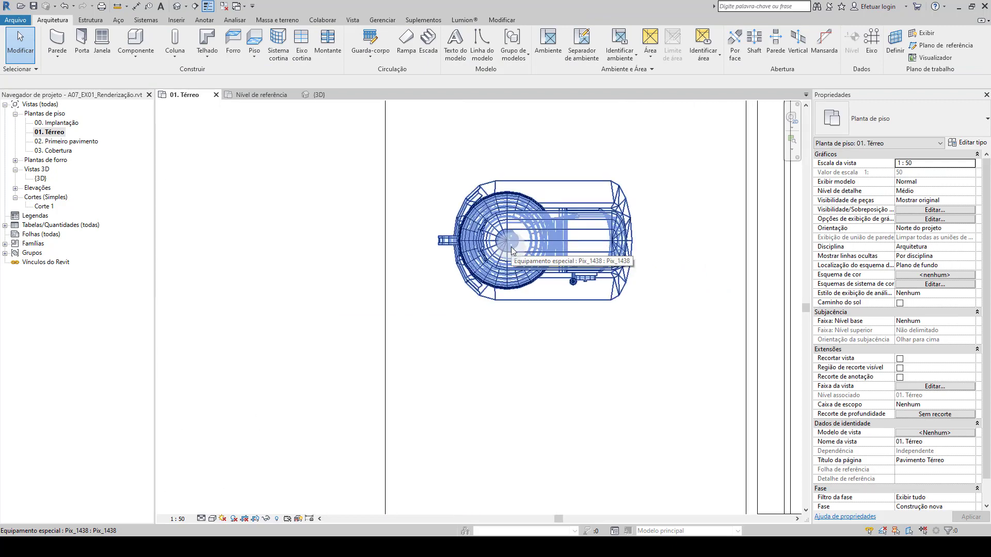
scroll(511, 247, down, 3)
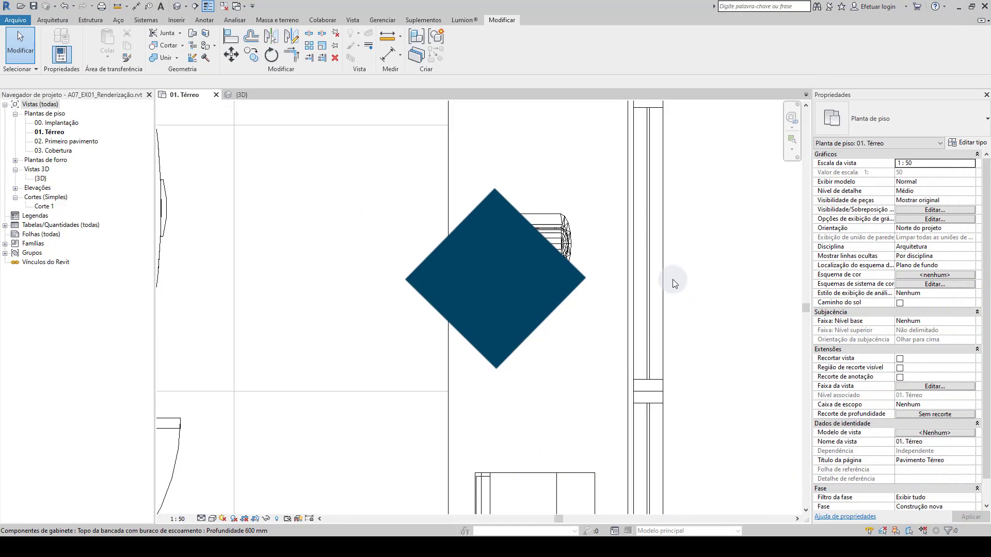
middle_drag(703, 253, 674, 275)
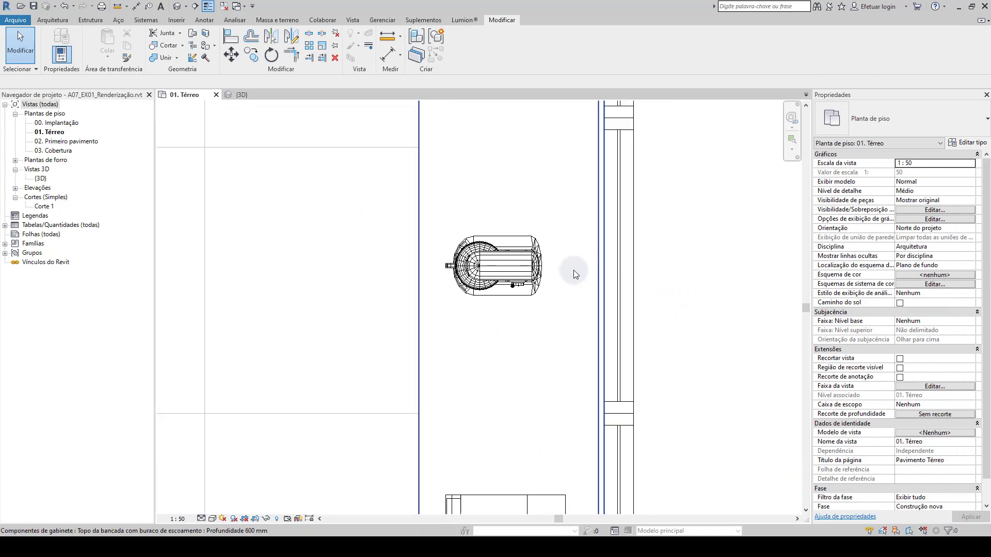
click(485, 250)
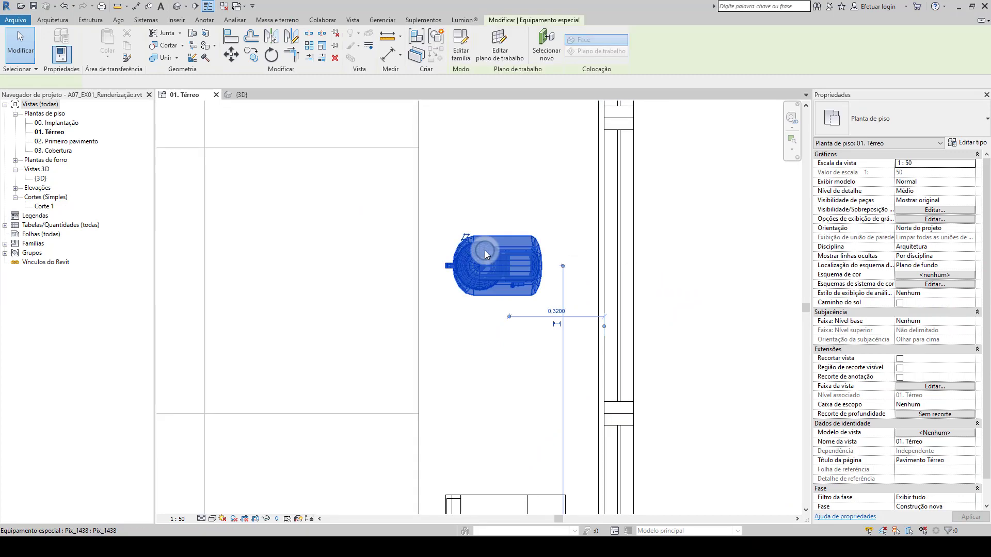
double_click(485, 250)
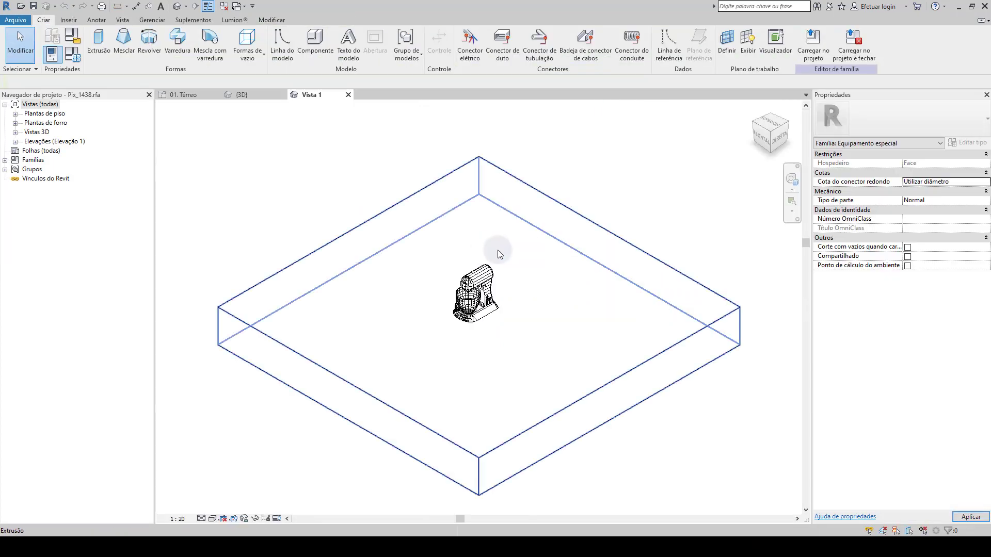
Open the family's Nível de referência floor plan and set its visual style to hidden line (Linha oculta).
click(15, 114)
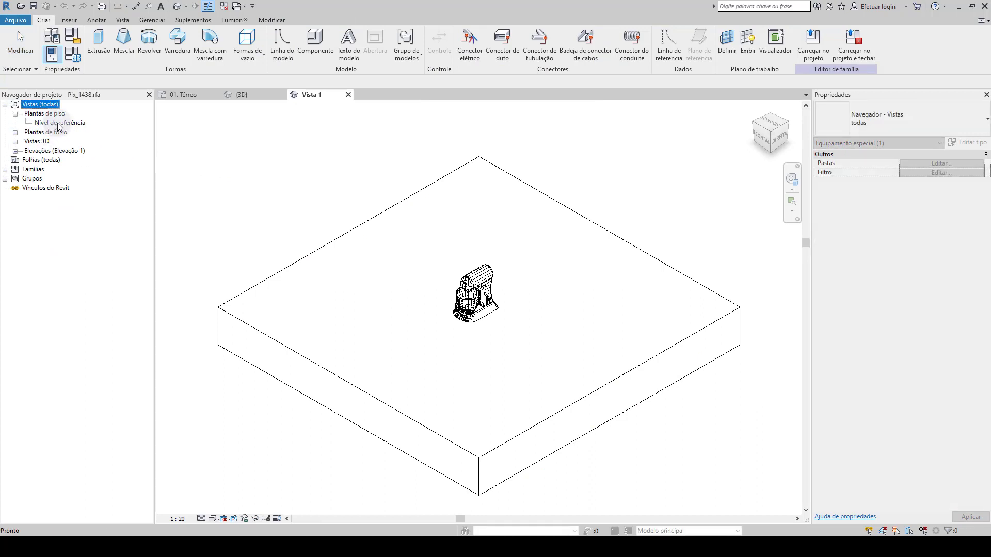
double_click(57, 123)
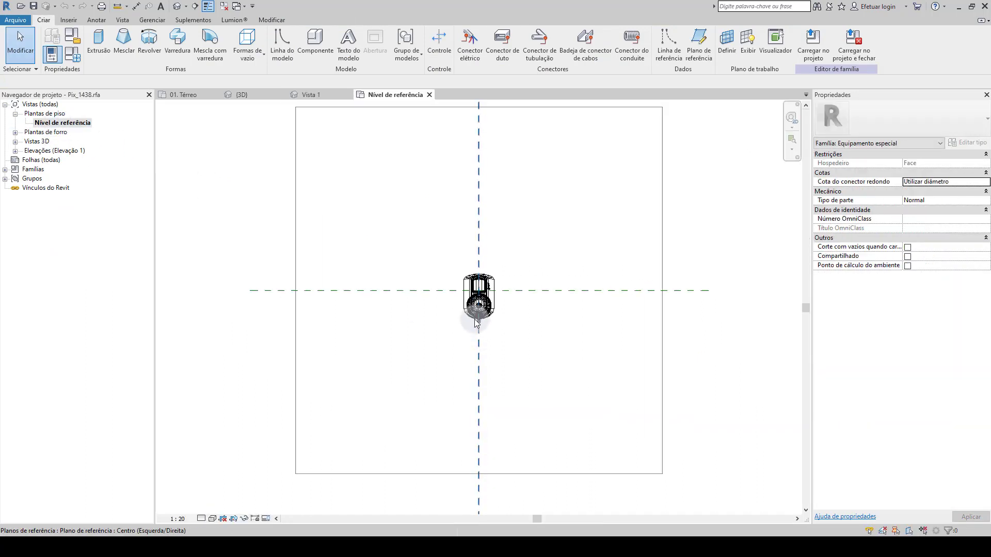
scroll(477, 323, up, 5)
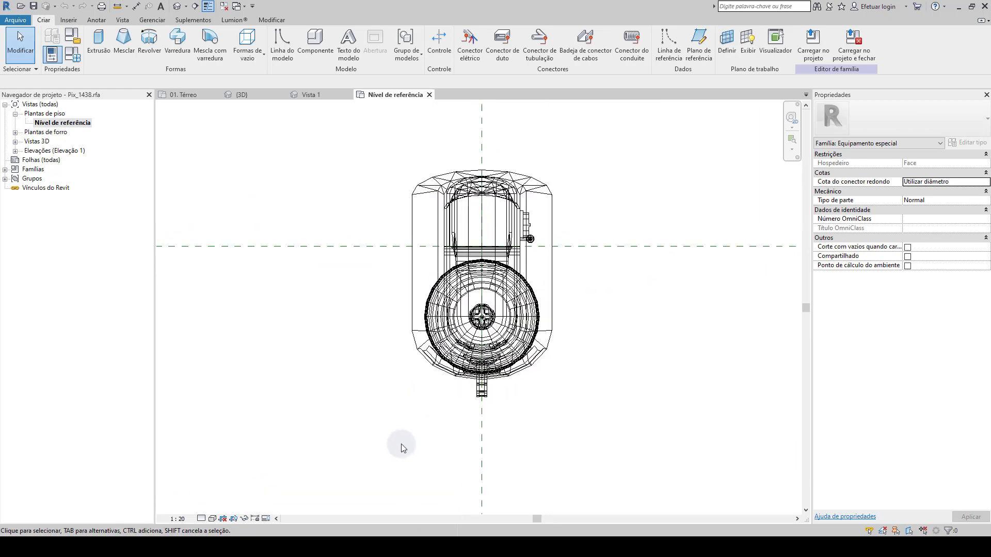
middle_drag(416, 421, 413, 431)
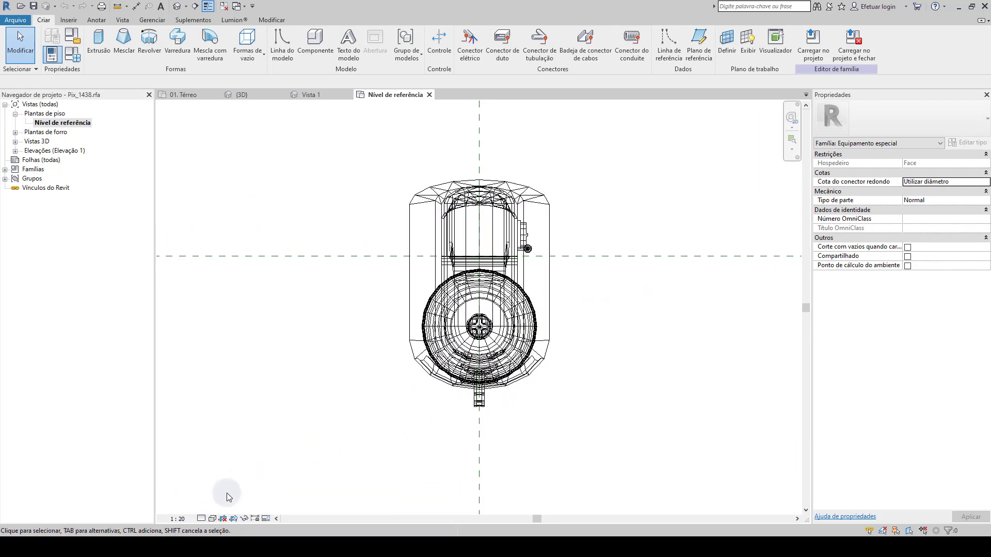
click(213, 519)
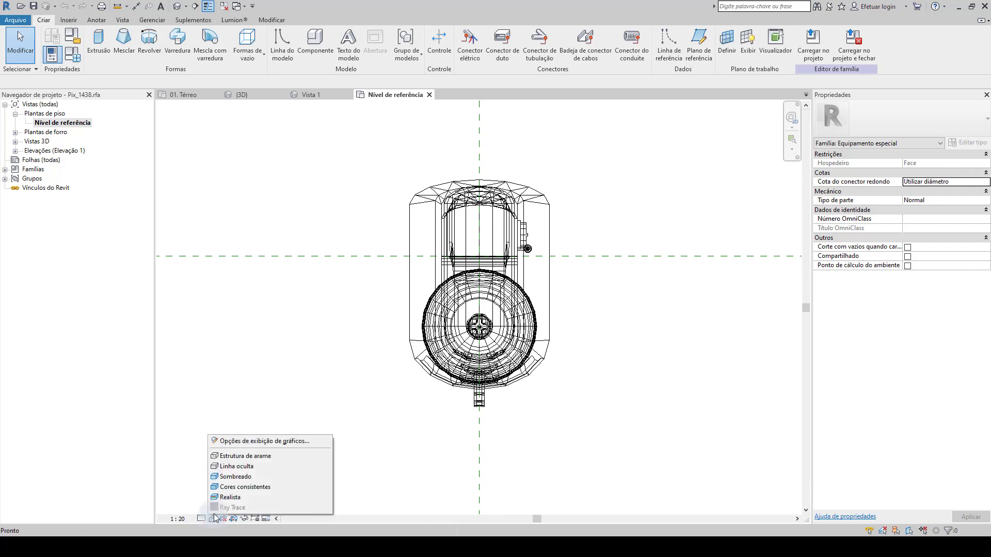
click(230, 466)
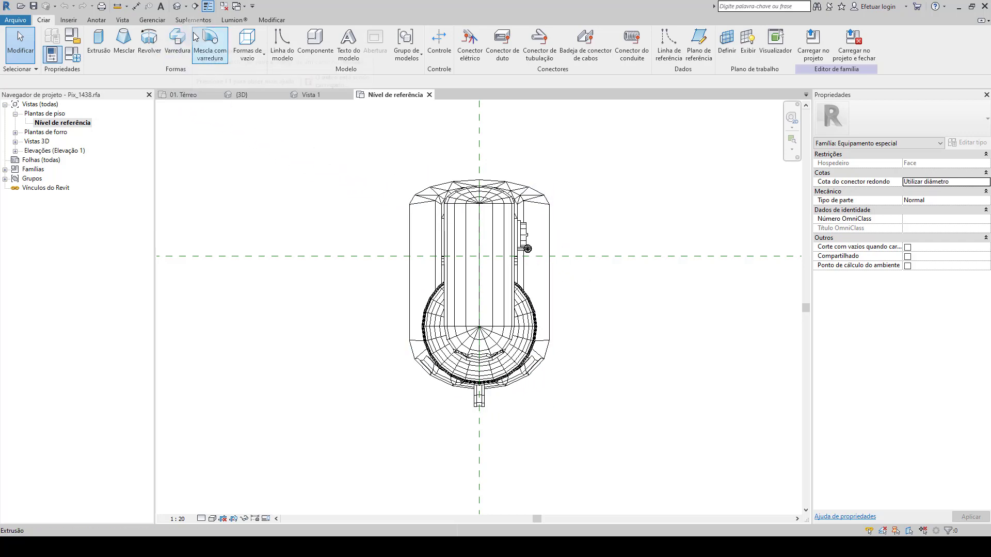
Create a masking region boundary by picking the existing edges along the left half of the mixer base's outline, between its centreline points.
click(96, 19)
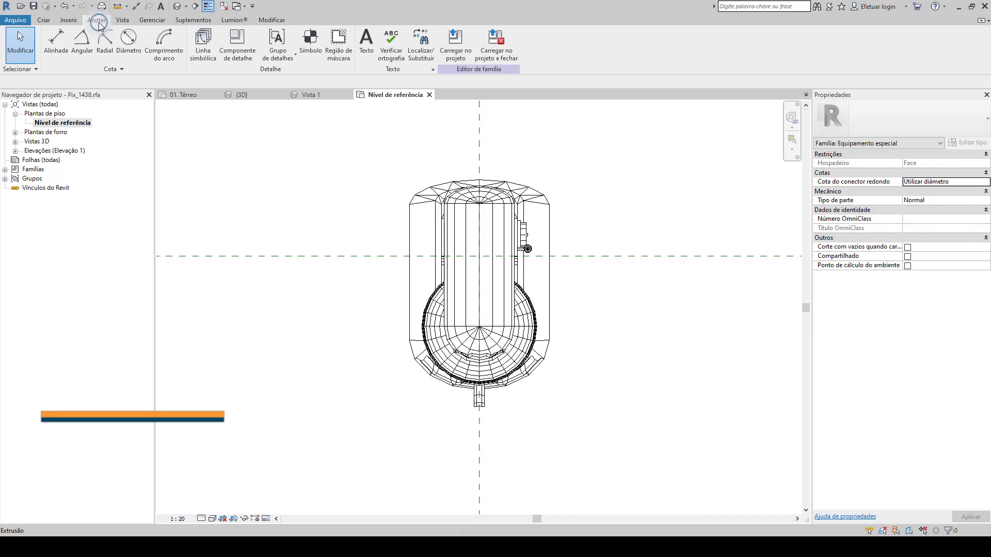
click(339, 58)
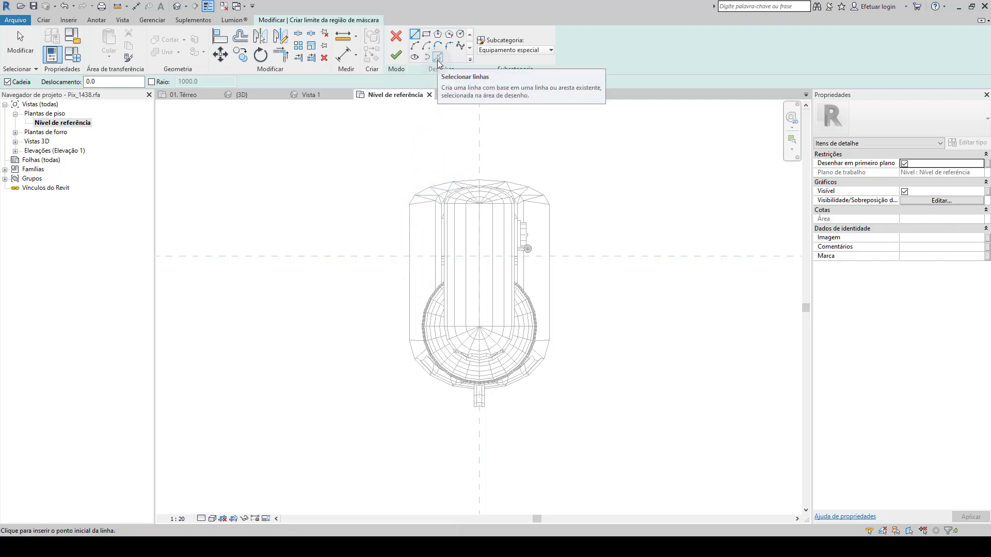
scroll(470, 170, up, 5)
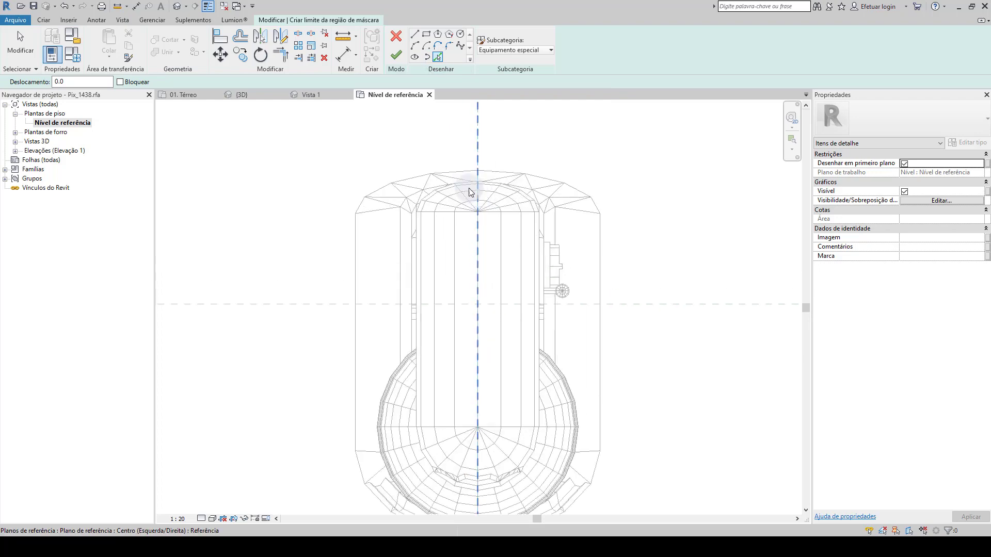
click(397, 175)
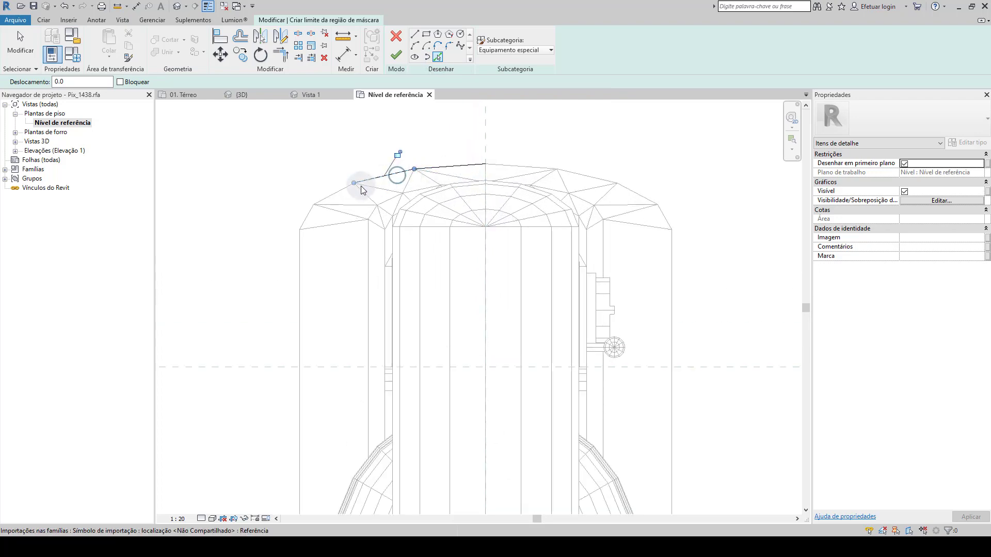
click(303, 223)
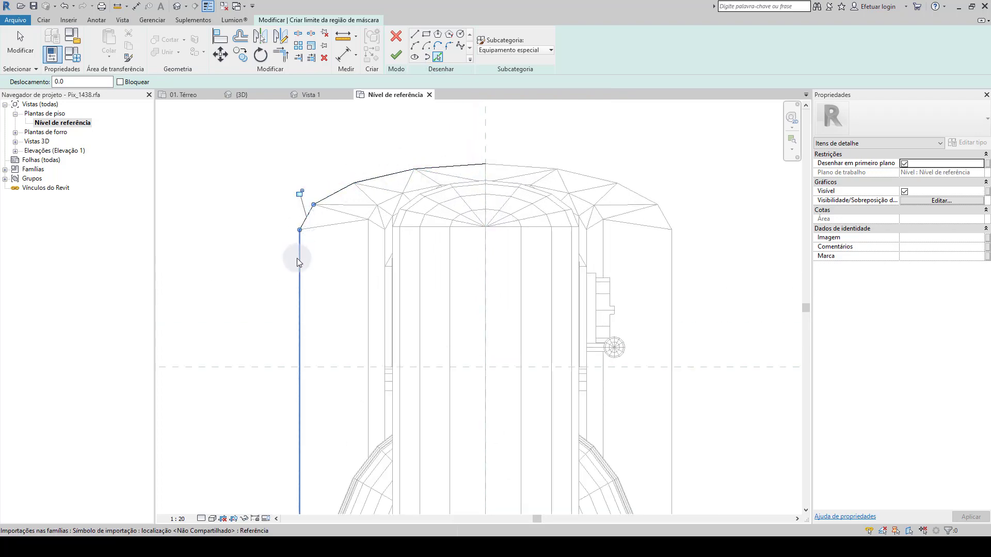
click(296, 258)
mouse_move(251, 354)
middle_down()
mouse_move(256, 321)
mouse_move(315, 343)
mouse_move(321, 310)
middle_up()
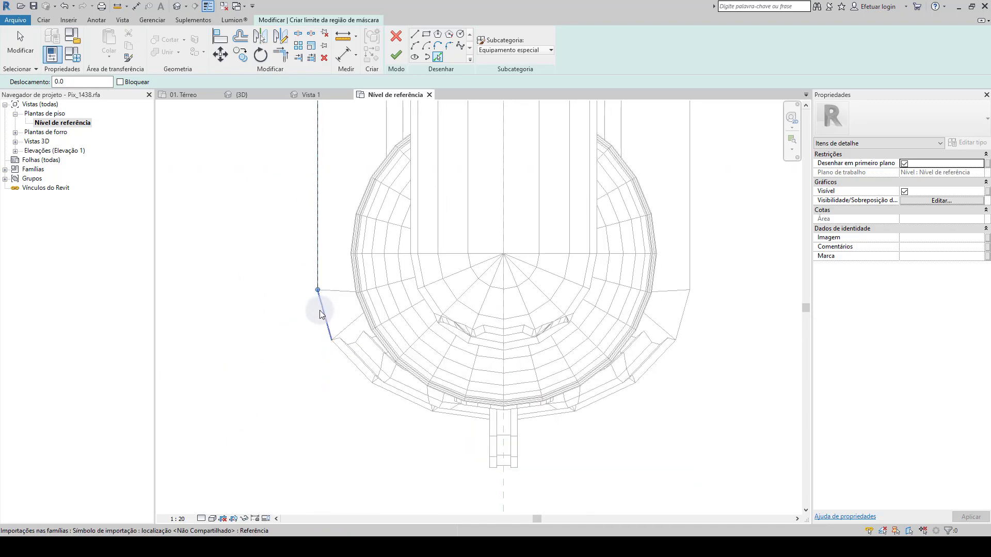
click(320, 310)
click(347, 360)
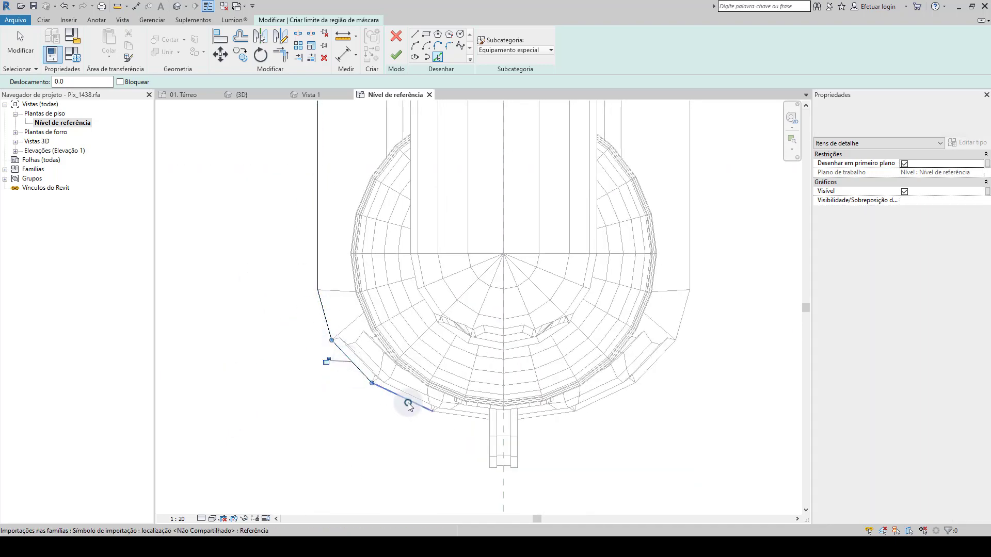
click(409, 402)
click(452, 415)
scroll(474, 437, down, 3)
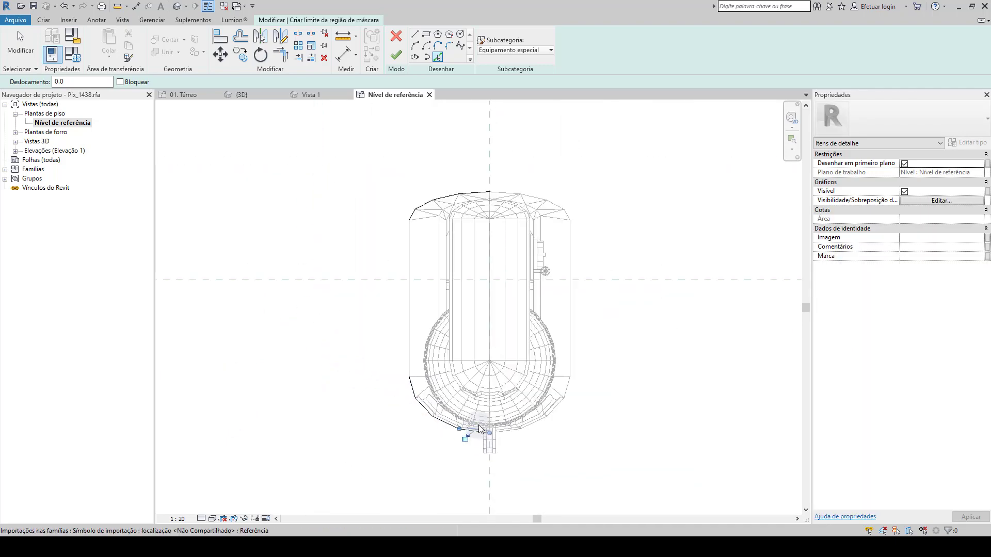
Mirror the half outline about the Centro (Esquerda/Direita) reference plane and finish the masking region.
key(Escape)
mouse_move(395, 168)
mouse_down()
mouse_move(490, 400)
mouse_move(496, 442)
mouse_up()
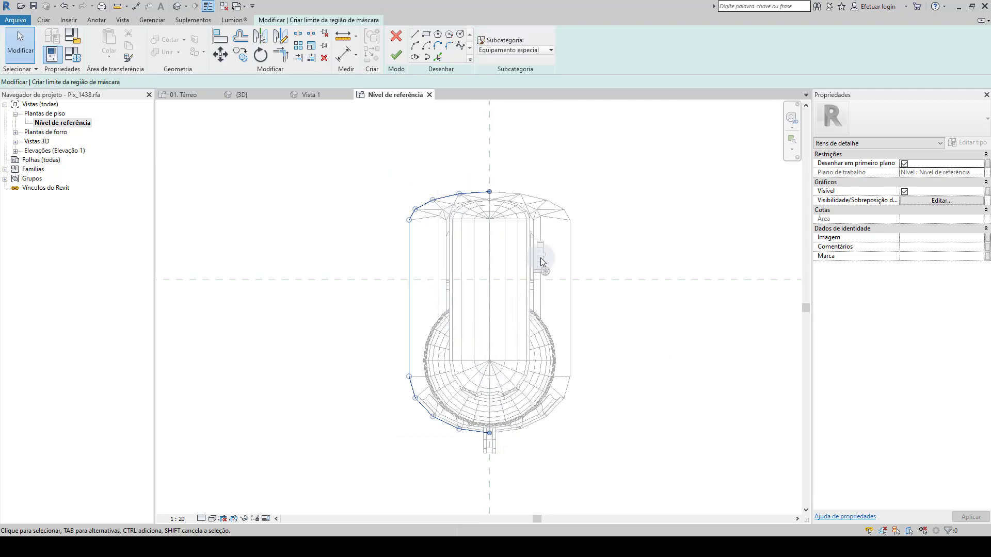
key(m)
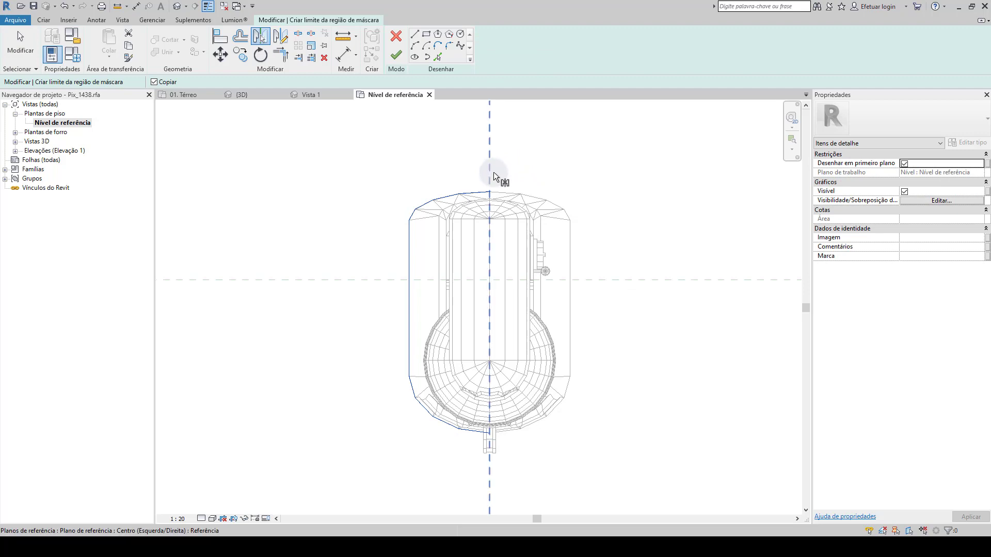
click(490, 178)
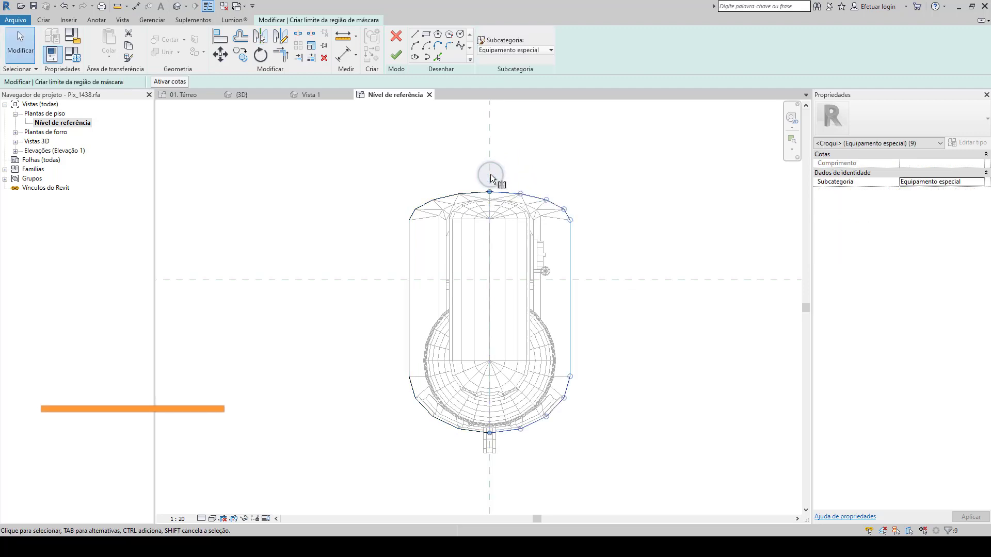
click(396, 57)
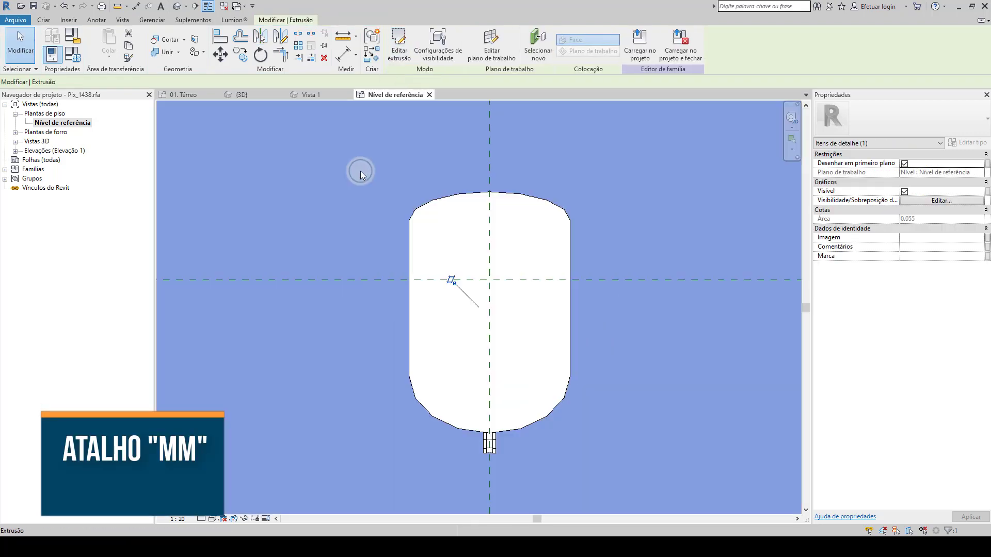
key(Escape)
click(460, 371)
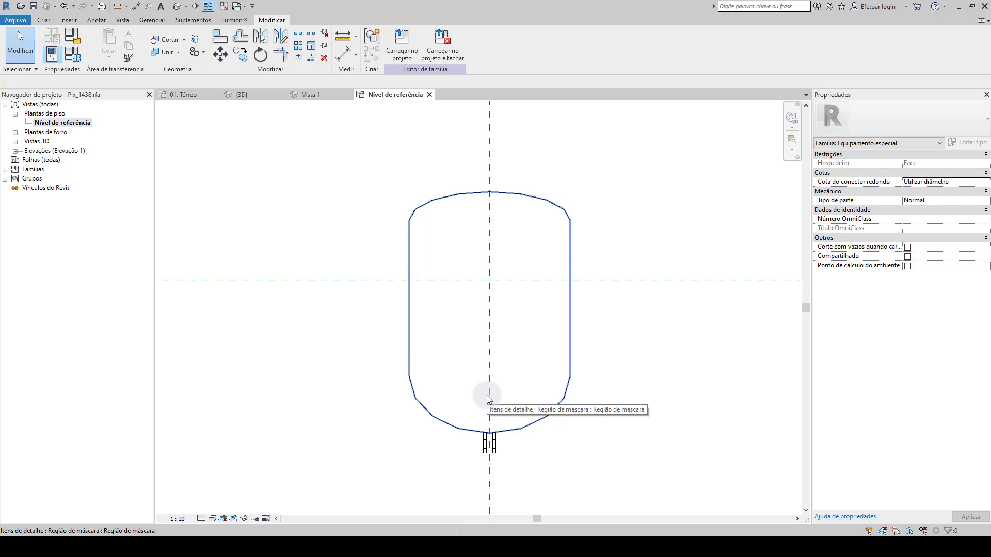
Create a masking region about 15 by 25.5 mm, drawing its rectangular boundary with lines around the small knob protruding from the mixer base's outline.
scroll(487, 396, up, 4)
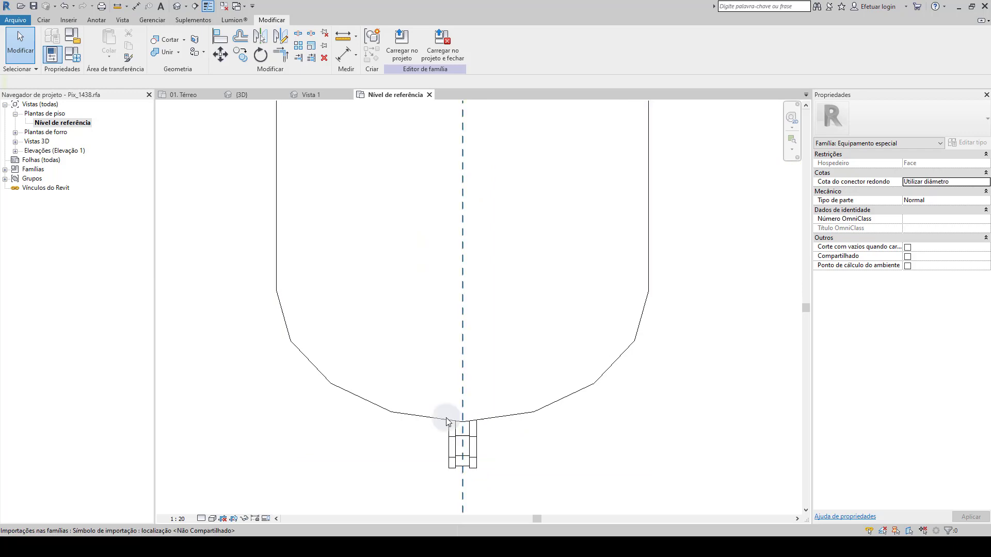
middle_drag(392, 311, 392, 287)
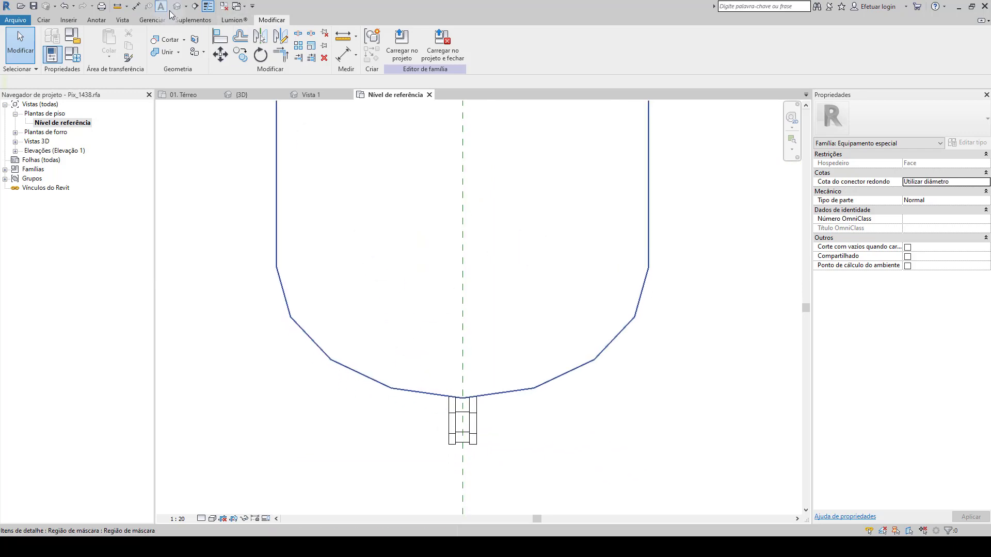
click(97, 20)
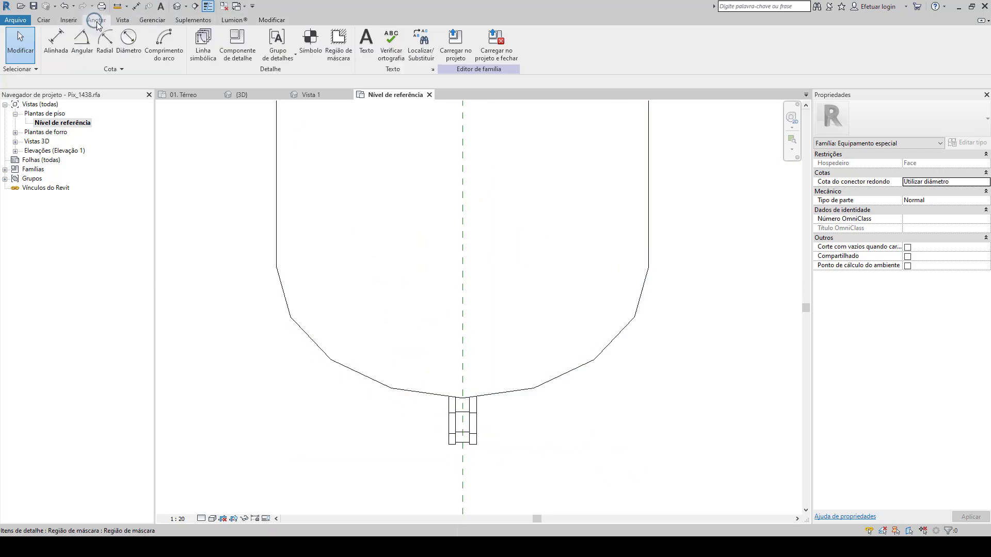
click(342, 46)
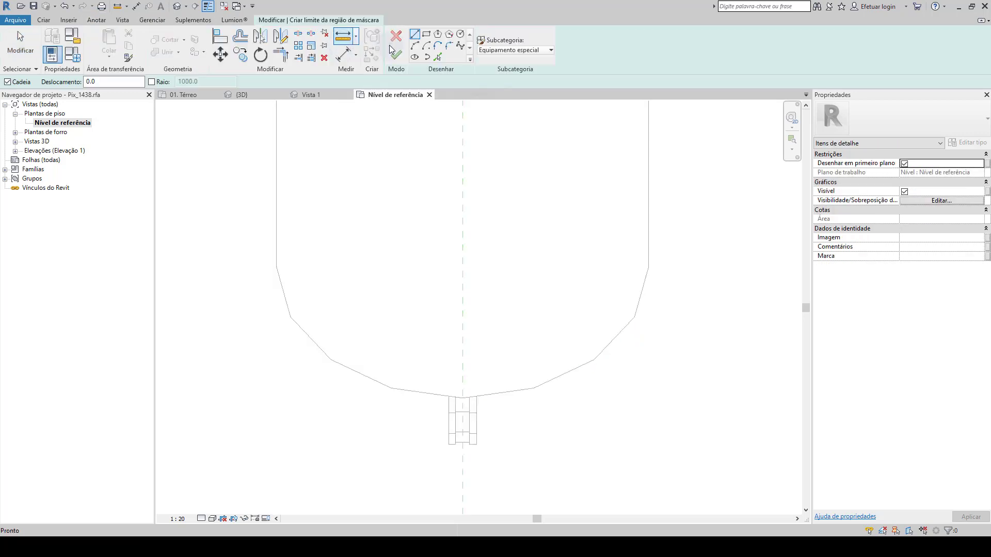
click(416, 36)
scroll(454, 454, up, 5)
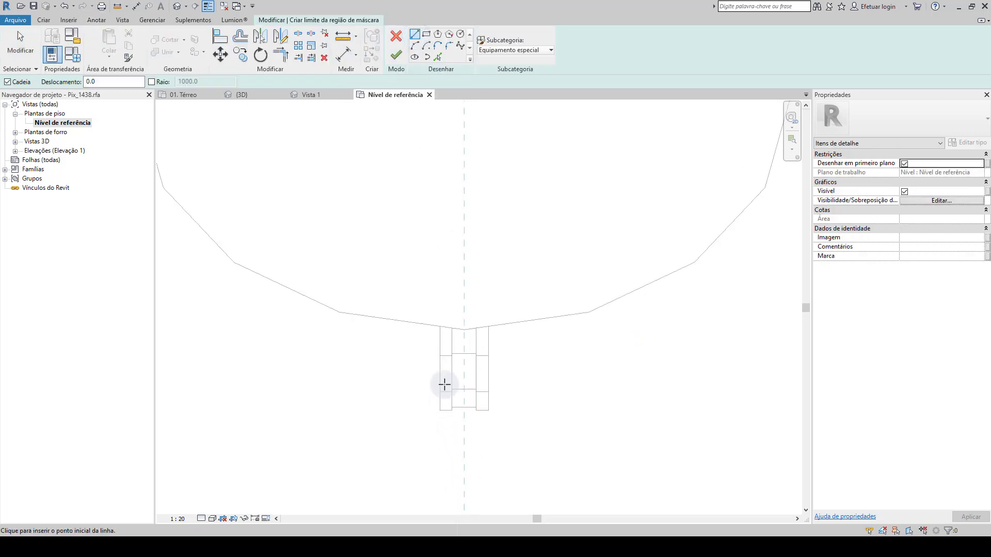
click(434, 260)
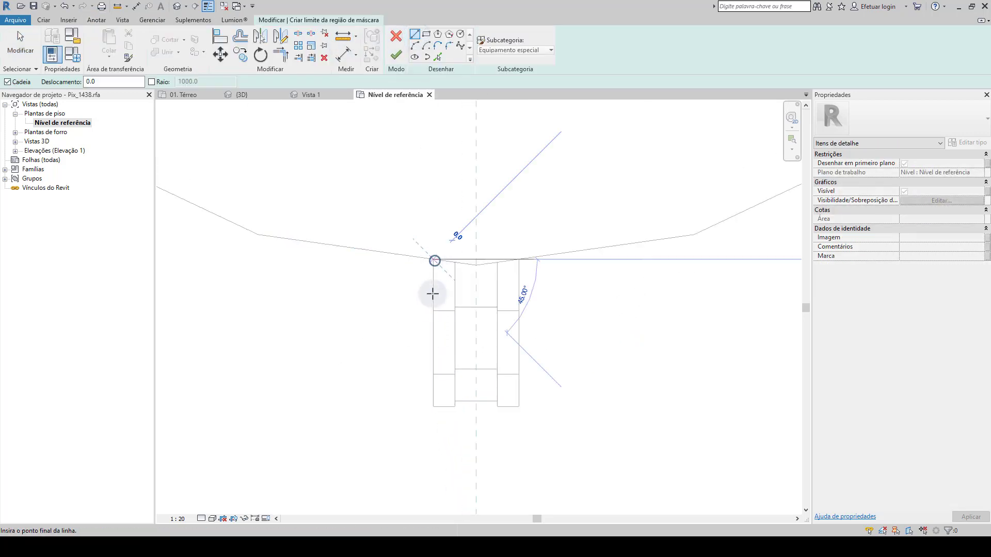
click(433, 407)
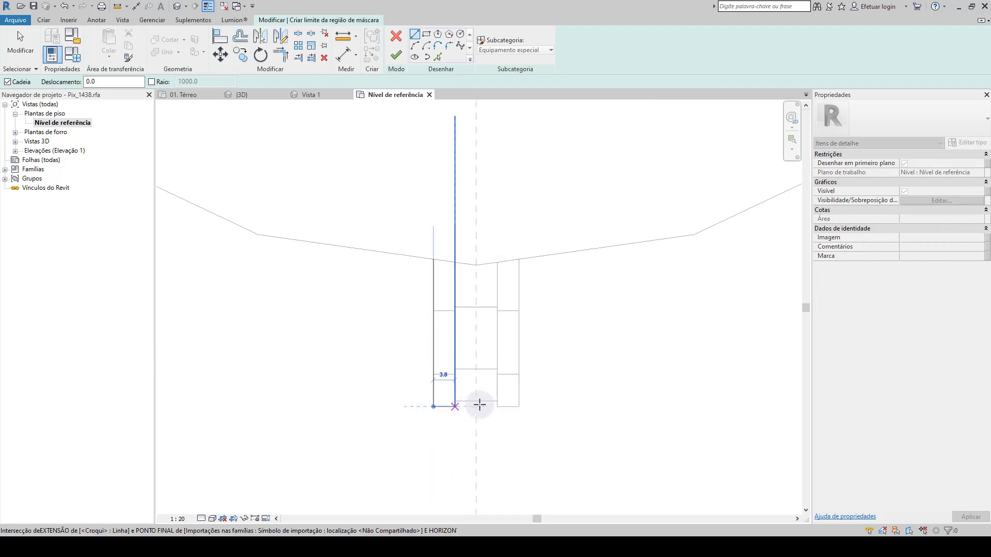
click(519, 407)
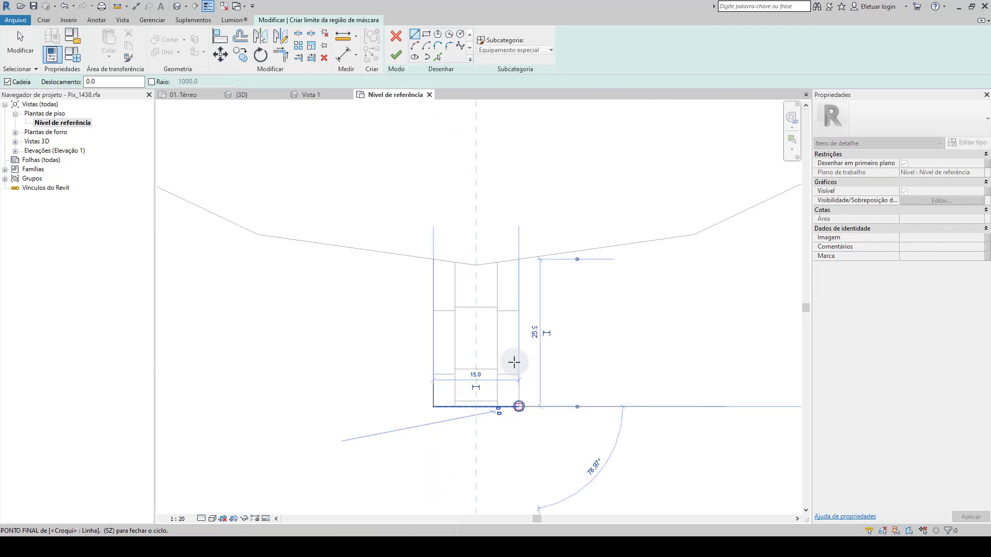
click(518, 260)
click(433, 260)
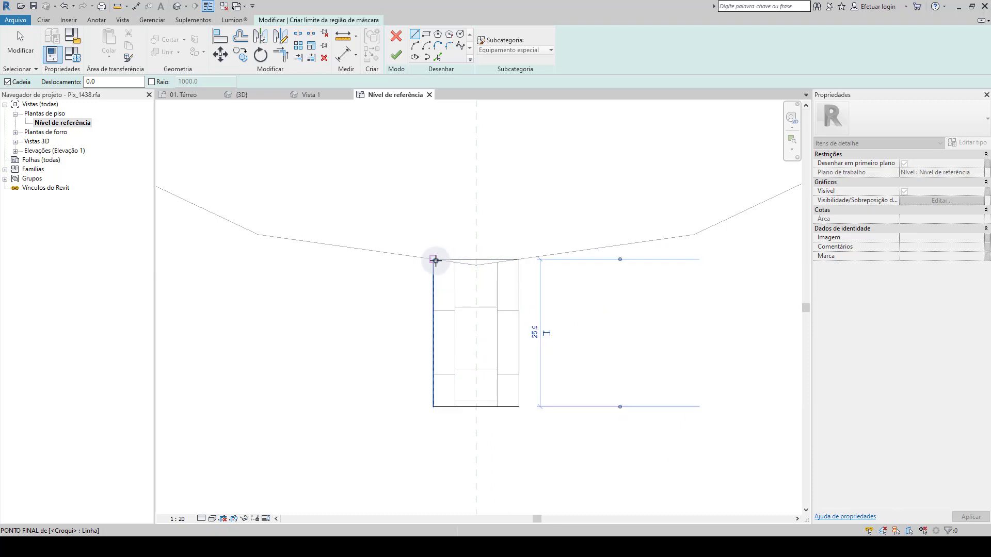
key(Escape)
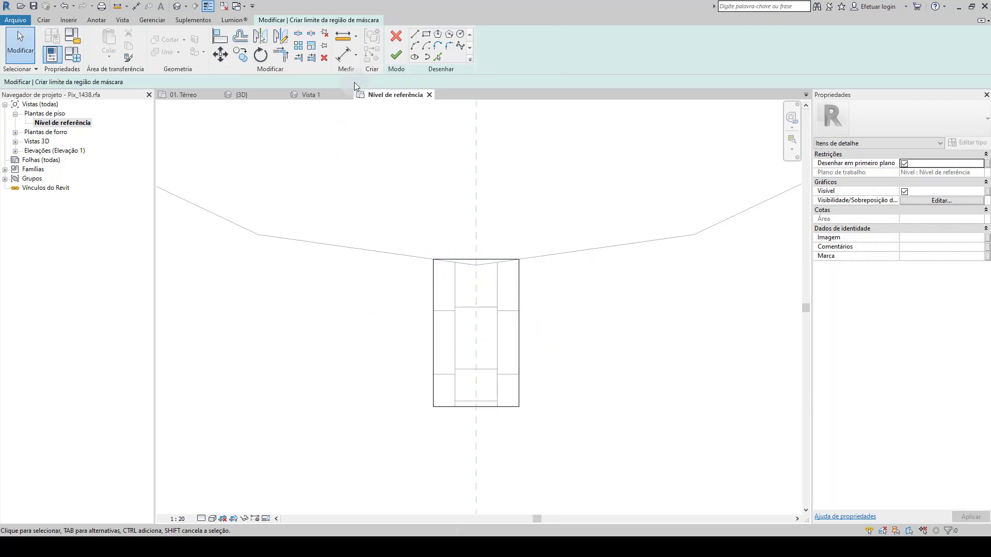
click(396, 55)
click(566, 296)
scroll(591, 336, down, 4)
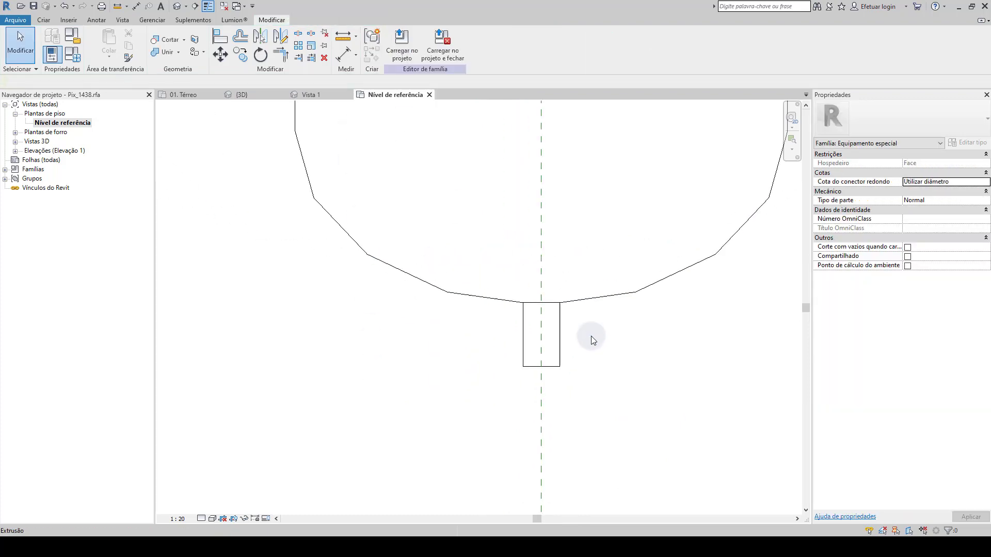
scroll(590, 338, down, 3)
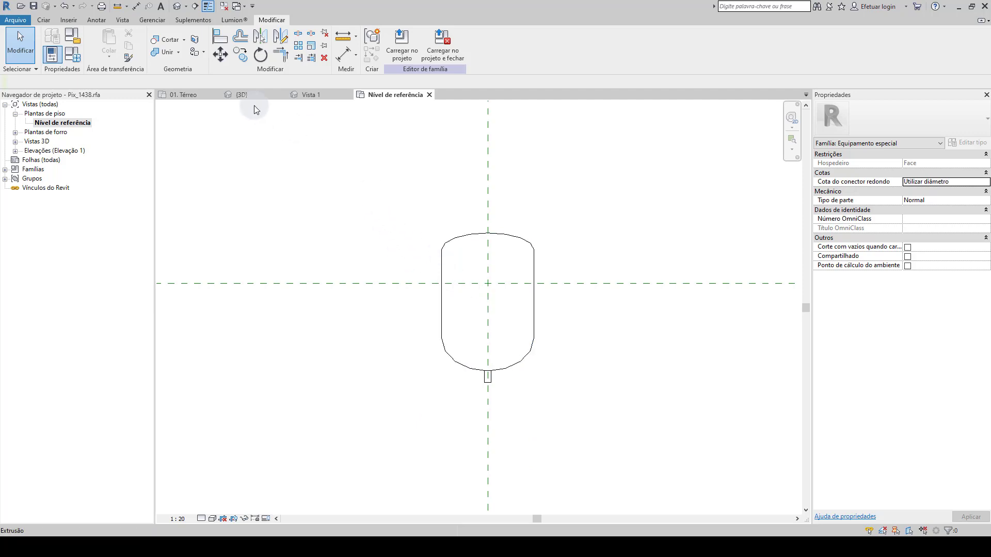
Save the family over the existing Pix_1438.rfa, load it into the project and close it, replacing the existing version.
click(21, 20)
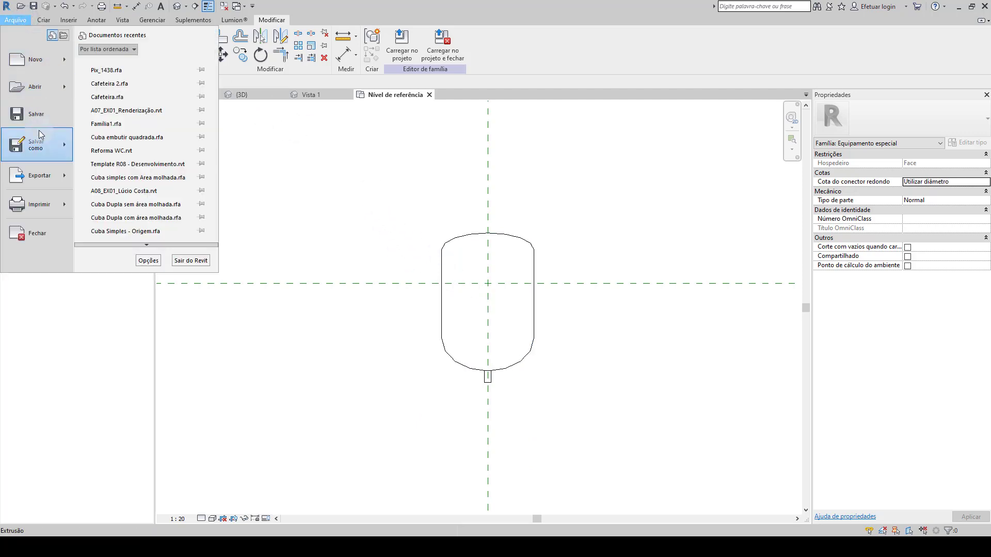
click(37, 130)
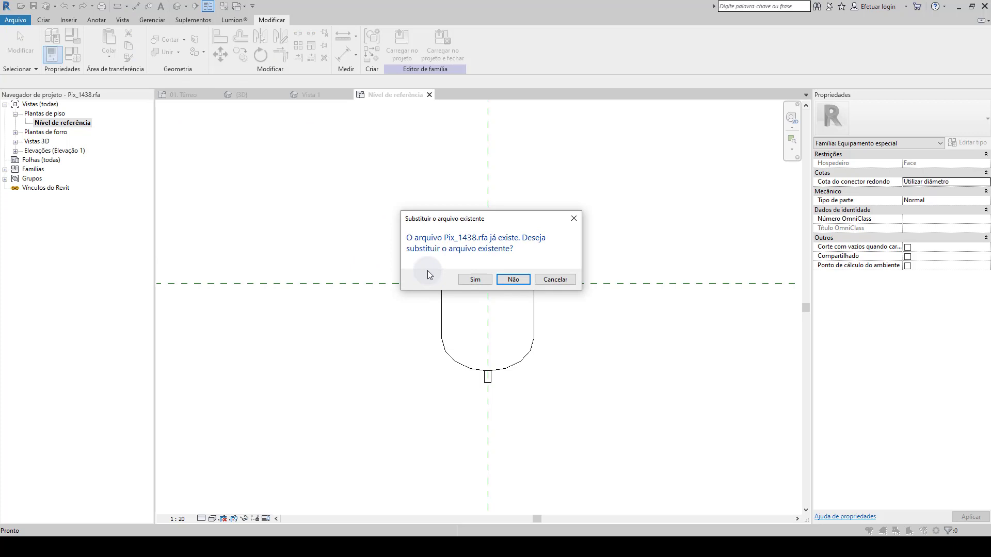
click(475, 279)
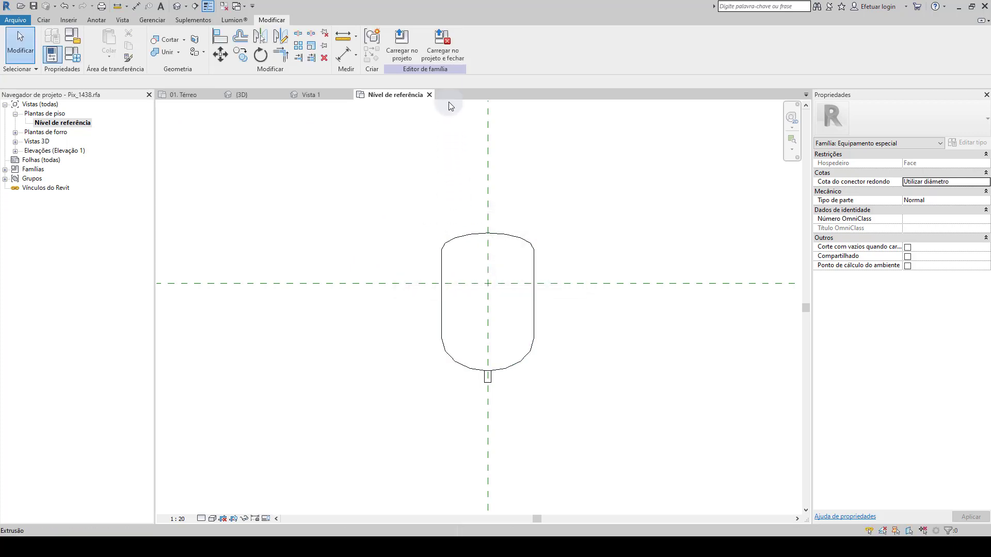
click(445, 52)
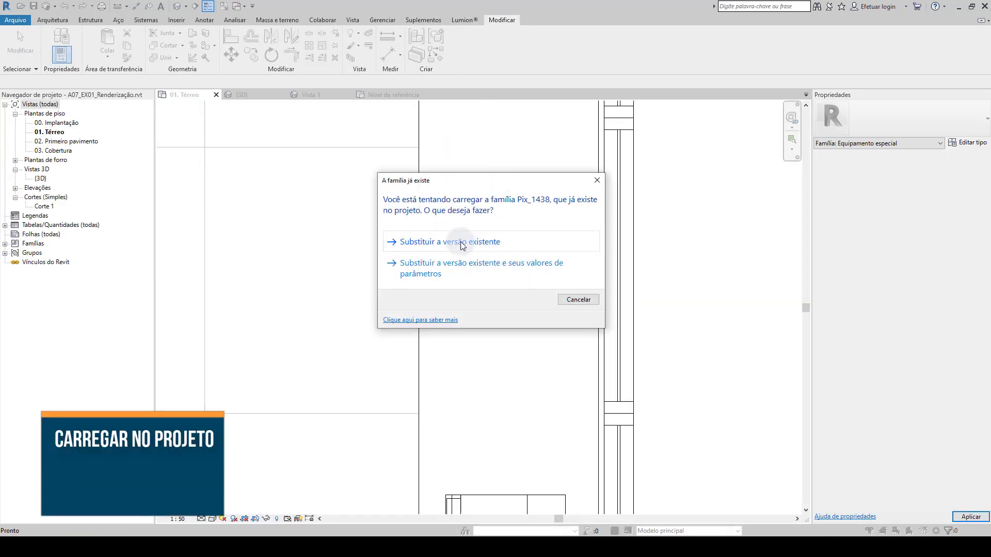
click(525, 243)
key(Escape)
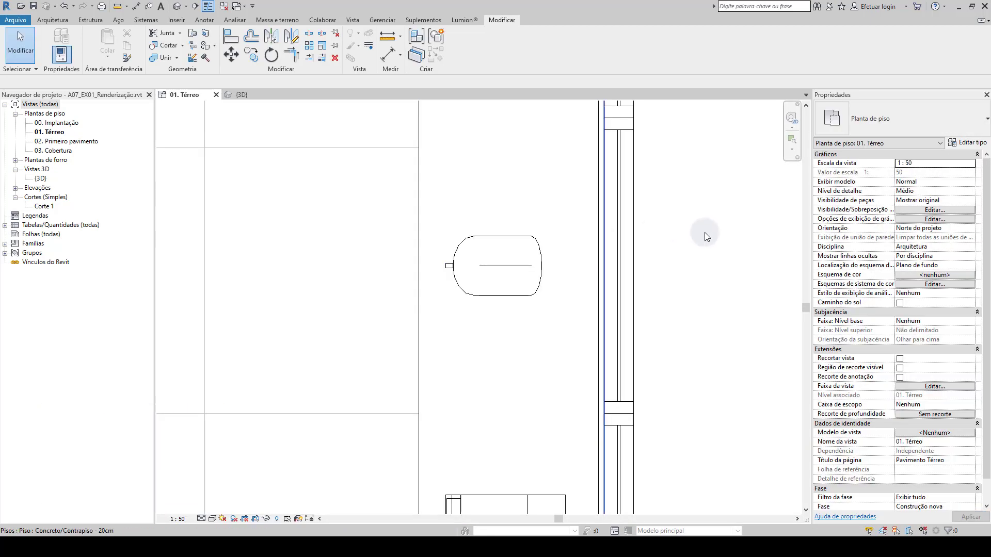
Move the Pix_1438 mixer along the countertop closer to the double sink, in line with the coffee machine's vertical line.
scroll(704, 232, down, 3)
middle_drag(606, 282, 603, 282)
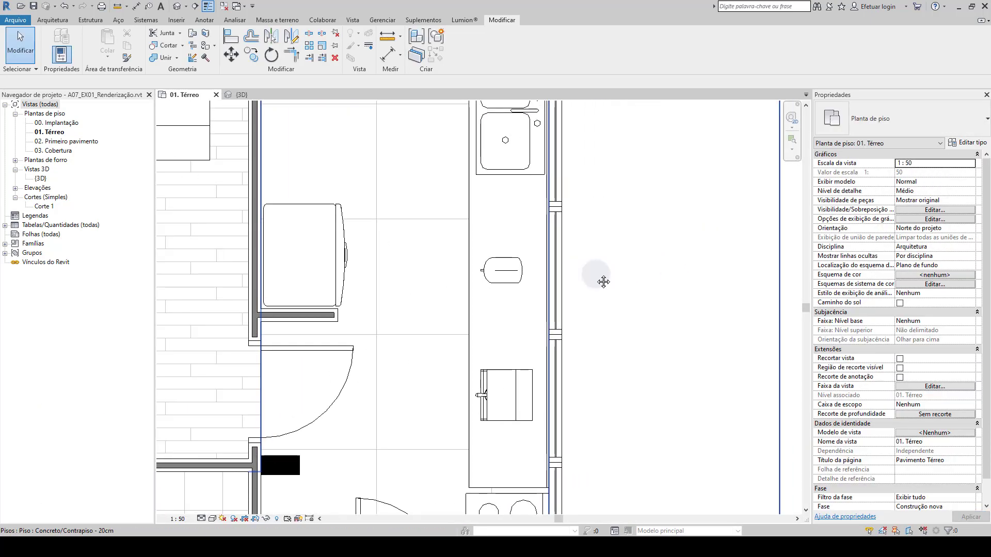
click(505, 260)
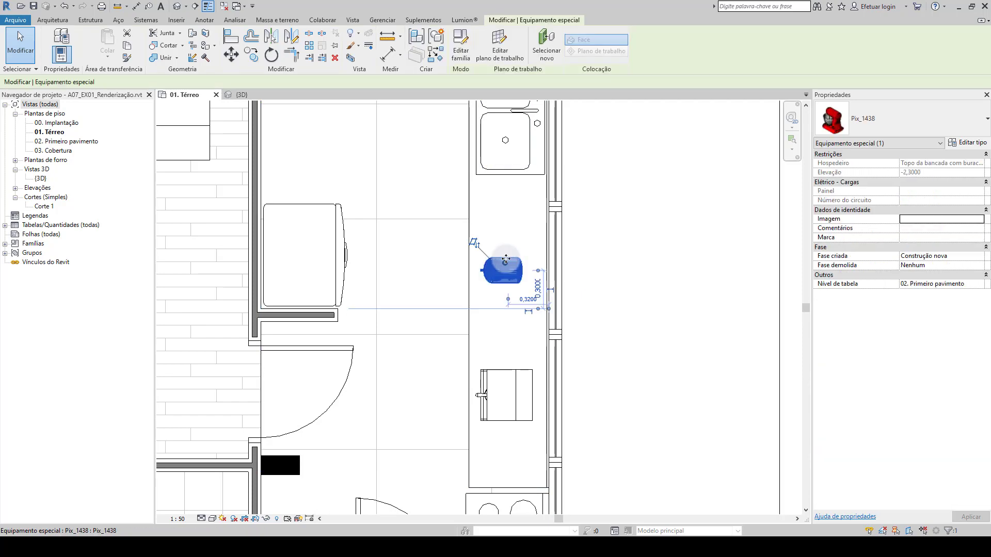
drag(505, 260, 513, 212)
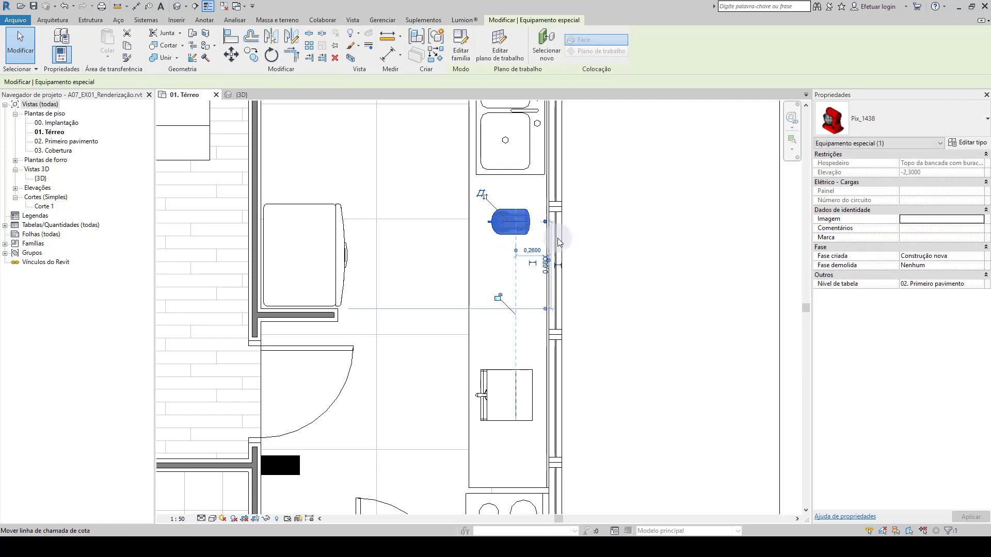
click(600, 269)
middle_drag(600, 270, 637, 372)
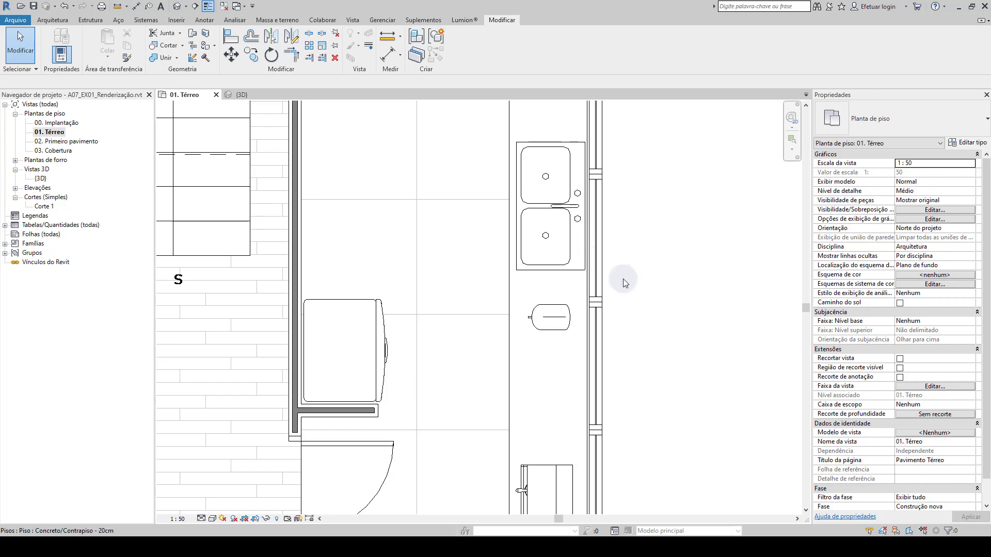
Open the {3D} view and set its visual style to consistent colours (Cores consistentes).
double_click(41, 178)
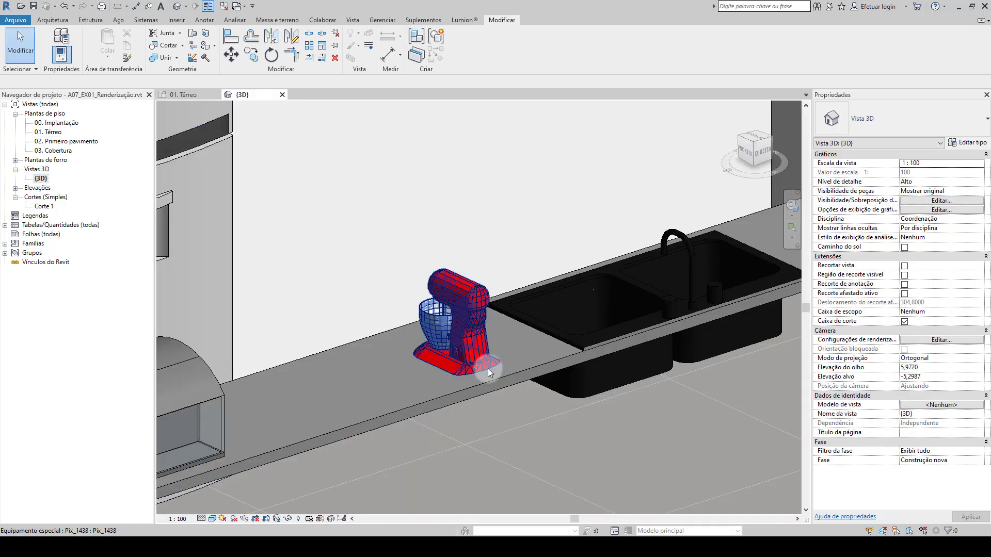
middle_drag(488, 369, 585, 394)
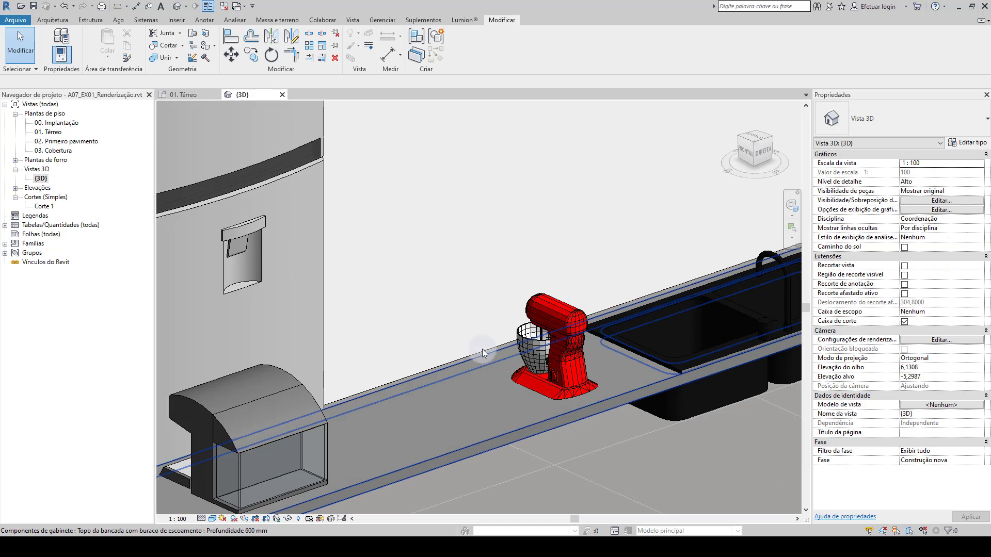
click(213, 519)
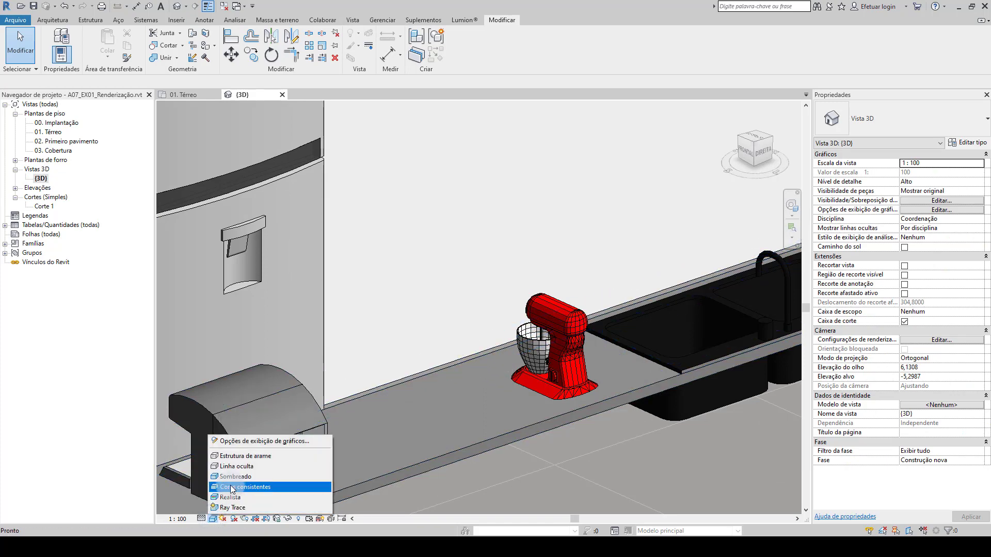
click(233, 486)
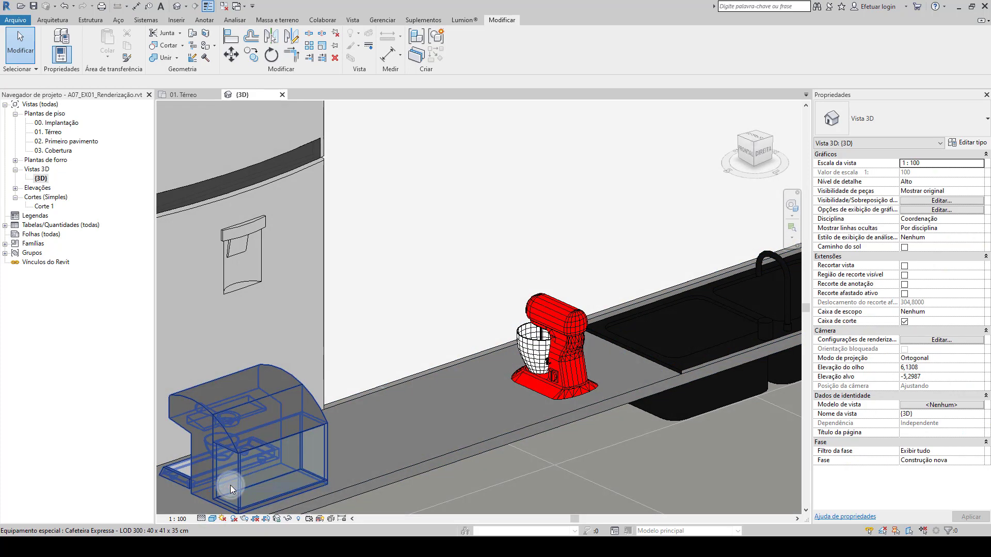
Preview the mixer in the realistic visual style (Realista) and return the 3D view to Cores consistentes.
click(212, 519)
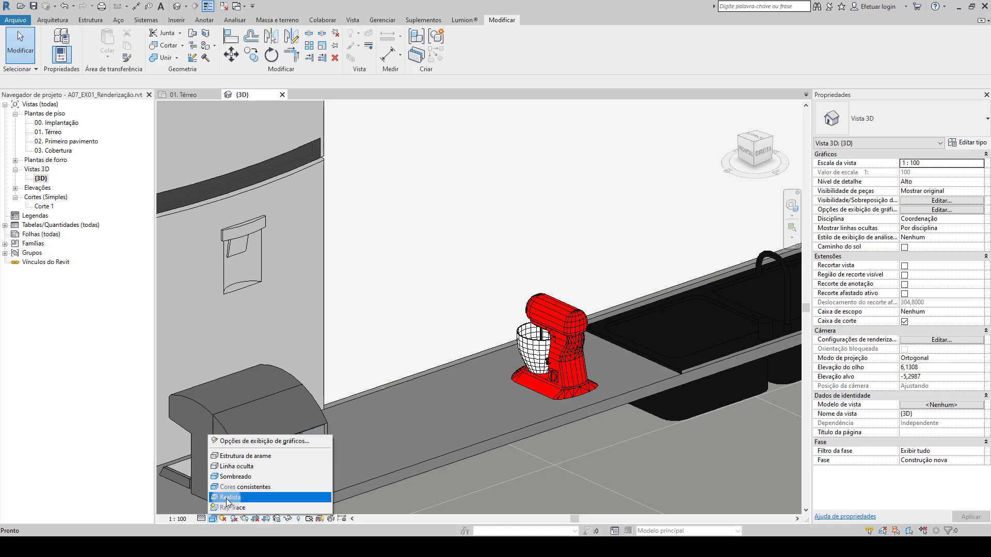
click(228, 497)
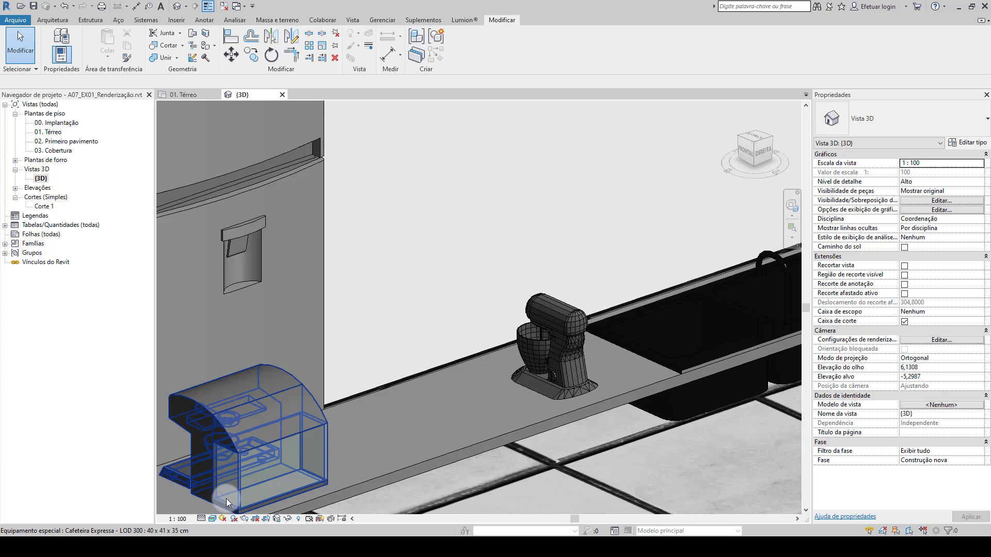
click(600, 378)
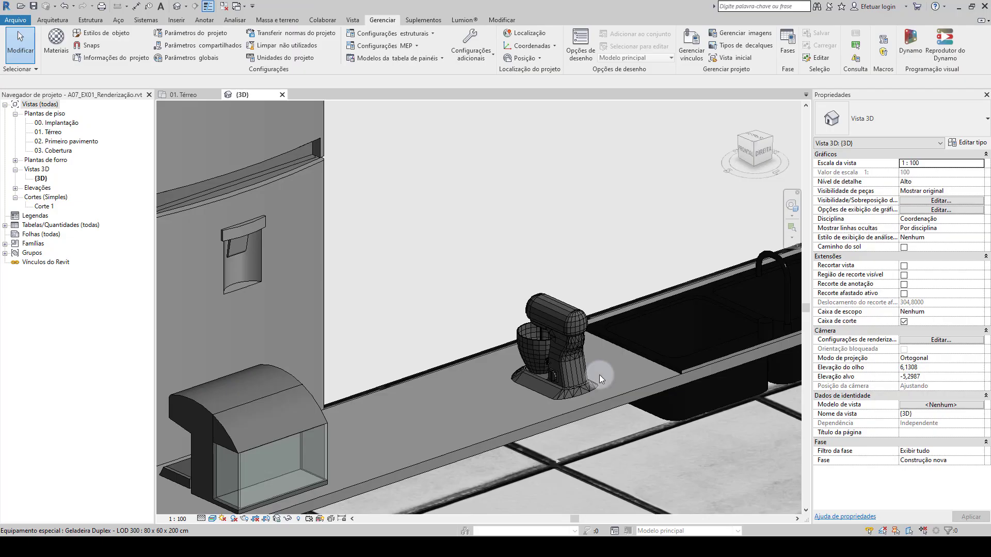
click(212, 518)
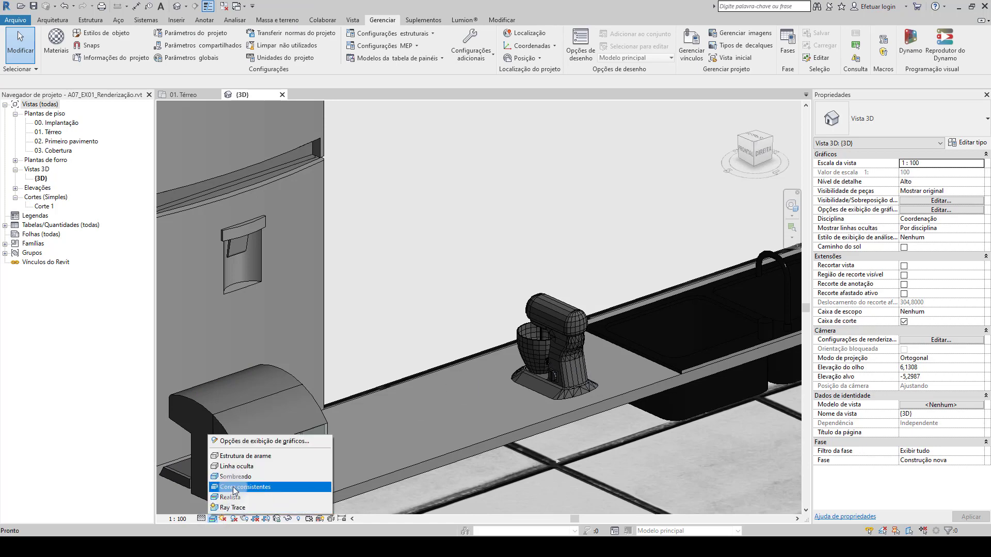
click(233, 487)
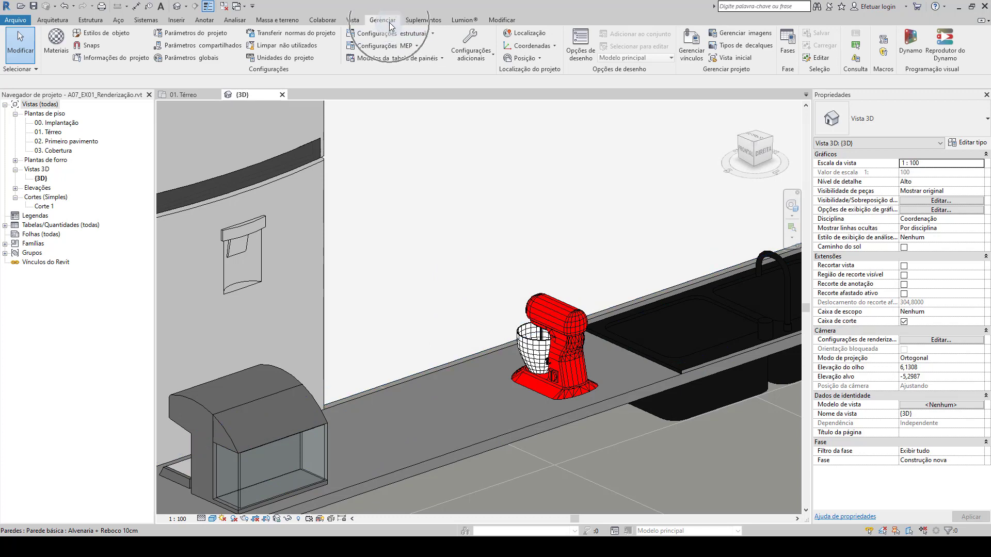
Open the material browser and bring up the Material renderizado entries among the project materials.
click(57, 42)
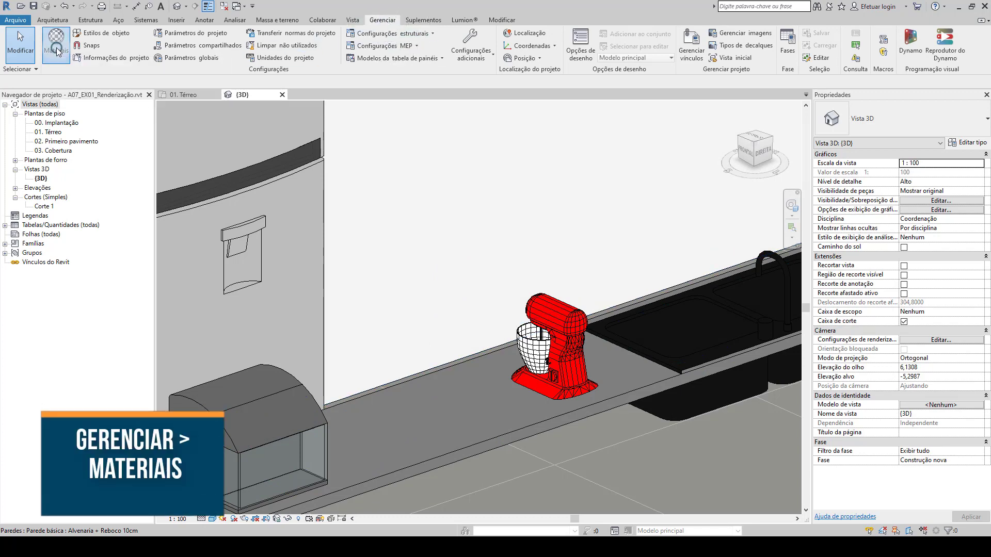
drag(400, 78, 363, 78)
scroll(378, 174, up, 3)
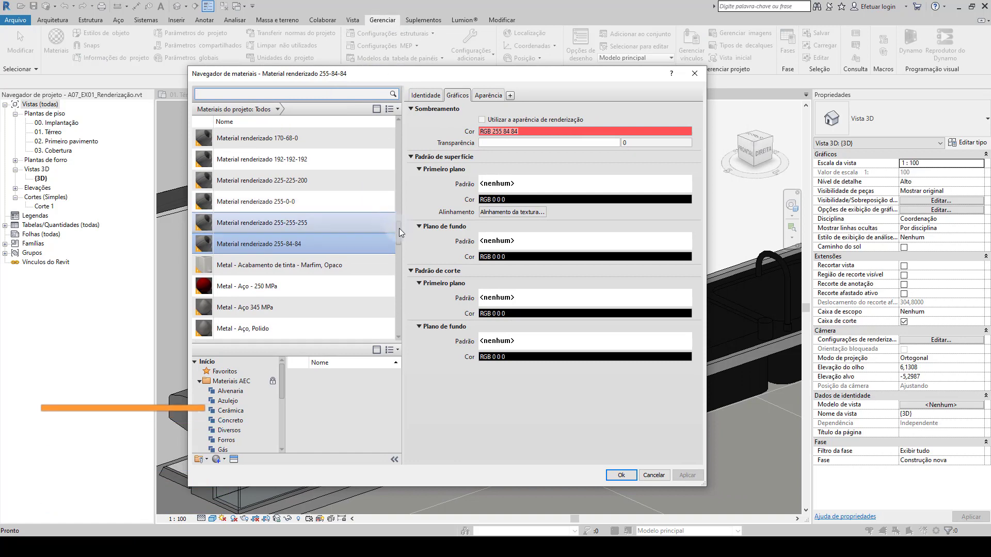
mouse_move(399, 222)
mouse_down()
mouse_move(399, 212)
mouse_move(397, 224)
mouse_up()
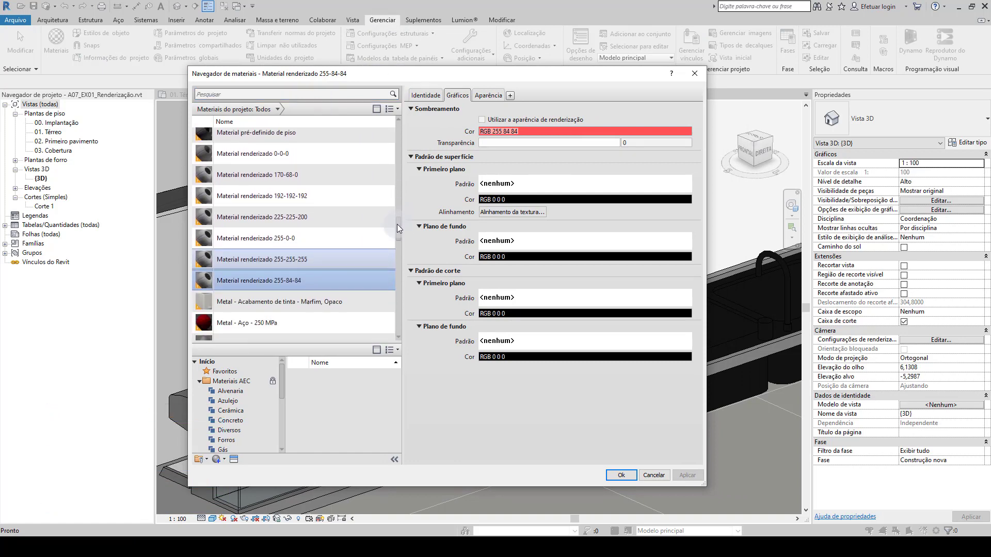
Examine the shading colours of the imported Material renderizado entries, from 0-0-0 through 255-84-84, to relate them to the mixer's parts.
click(277, 160)
click(267, 176)
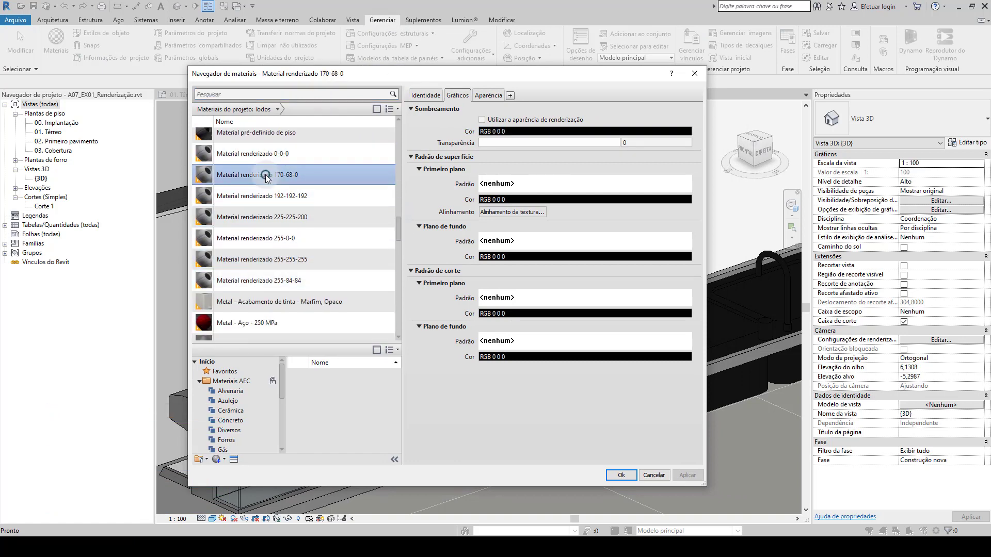
click(259, 196)
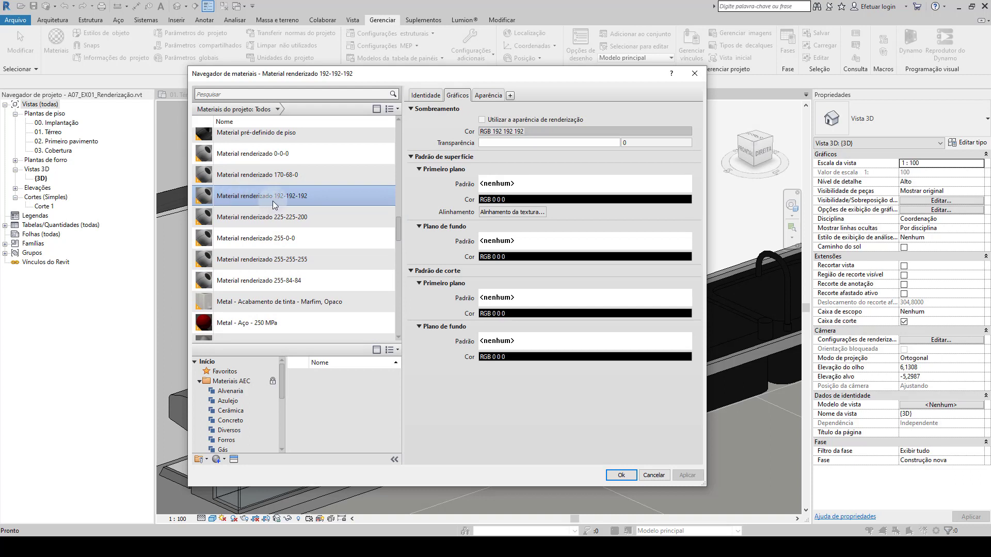
click(295, 160)
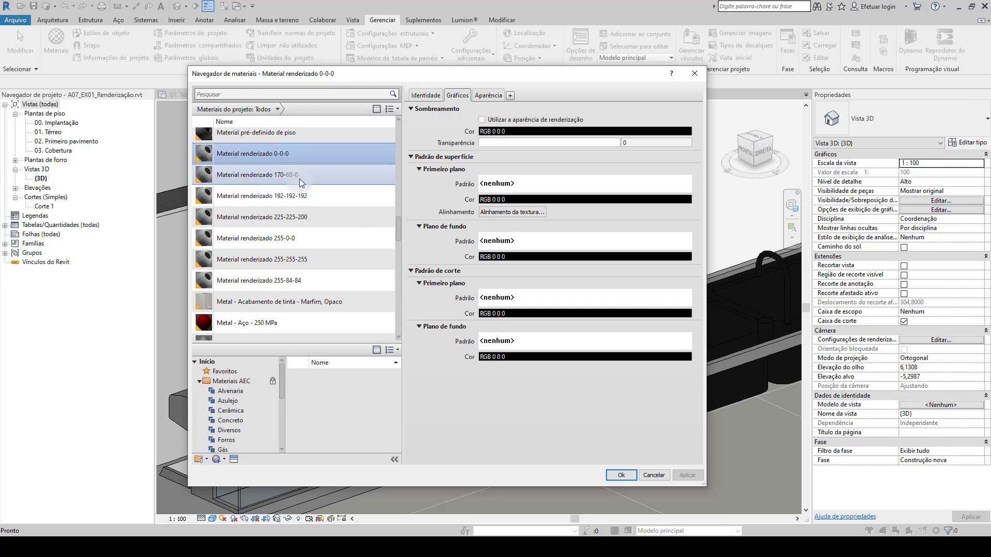
click(299, 178)
click(301, 201)
click(306, 223)
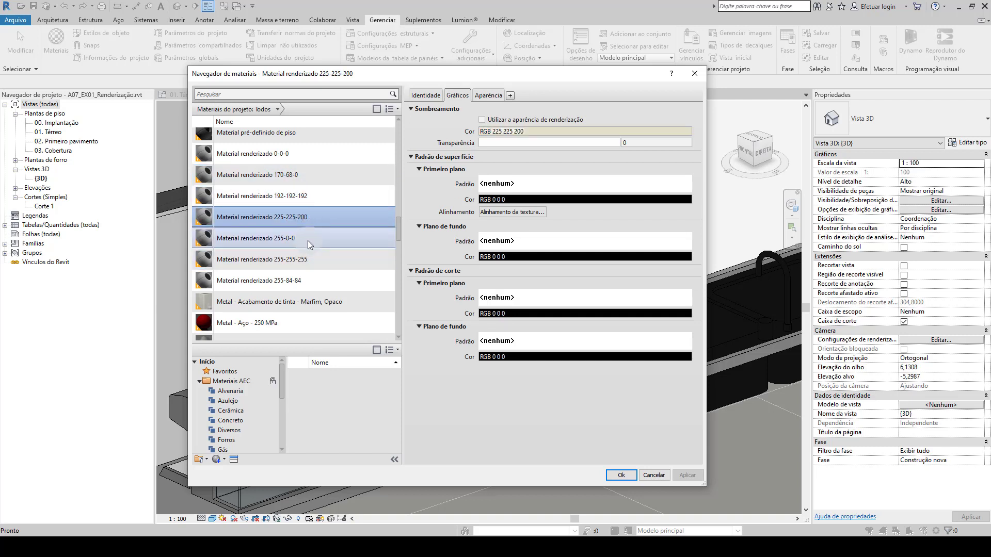
click(307, 242)
click(306, 261)
click(304, 280)
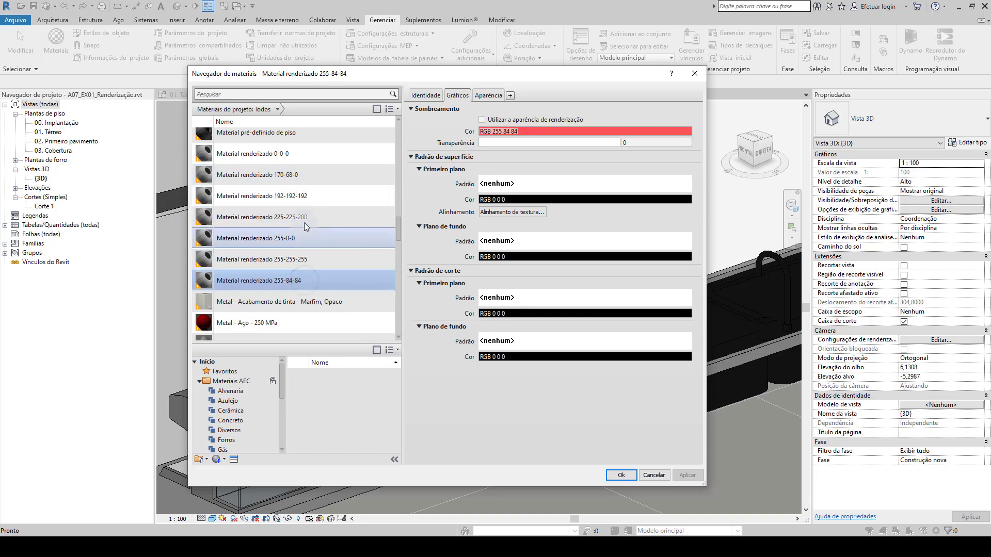
click(306, 159)
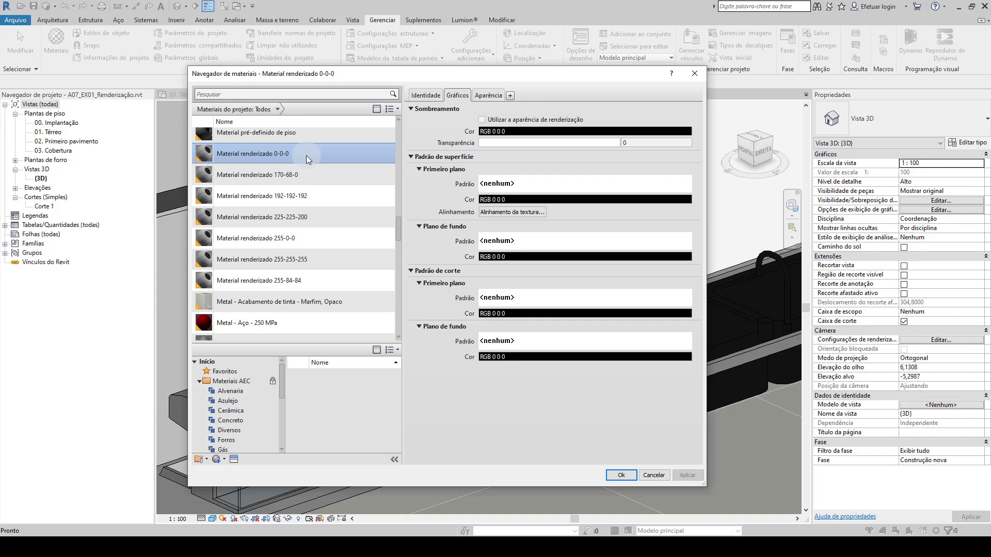
click(308, 213)
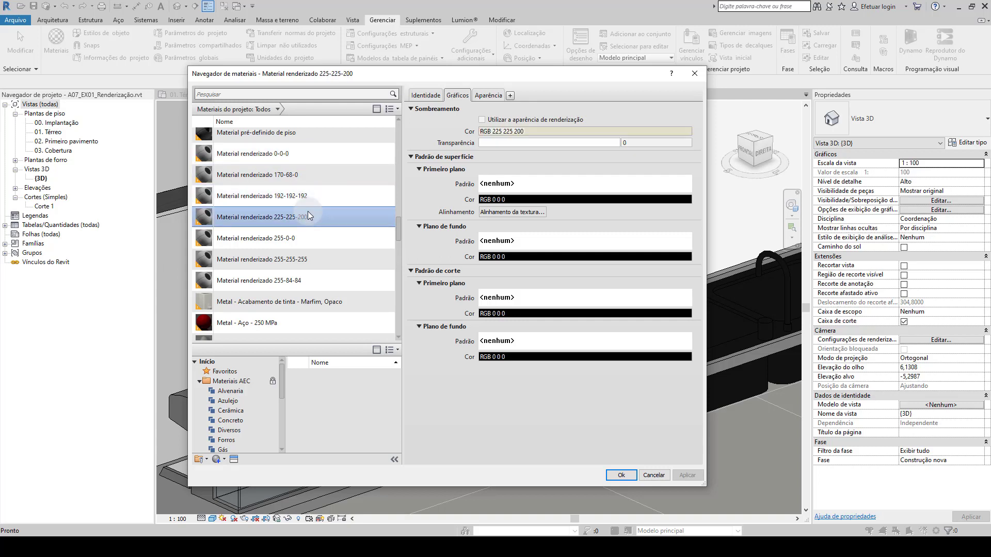
click(319, 154)
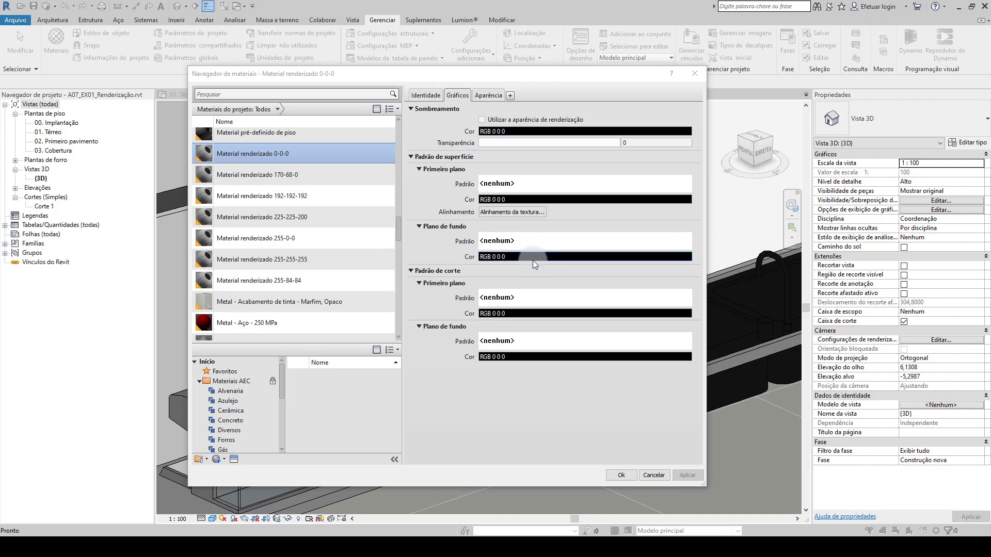
click(327, 175)
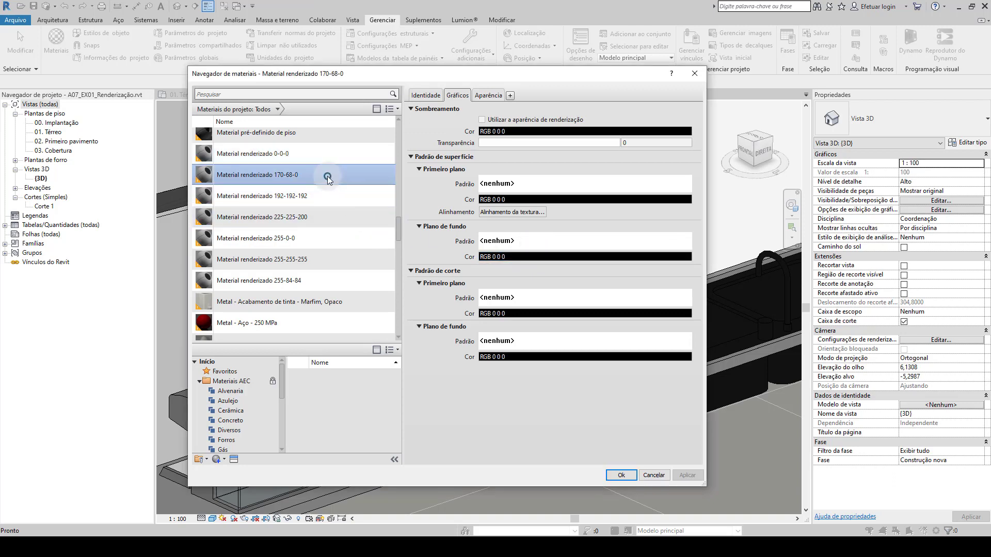
click(509, 130)
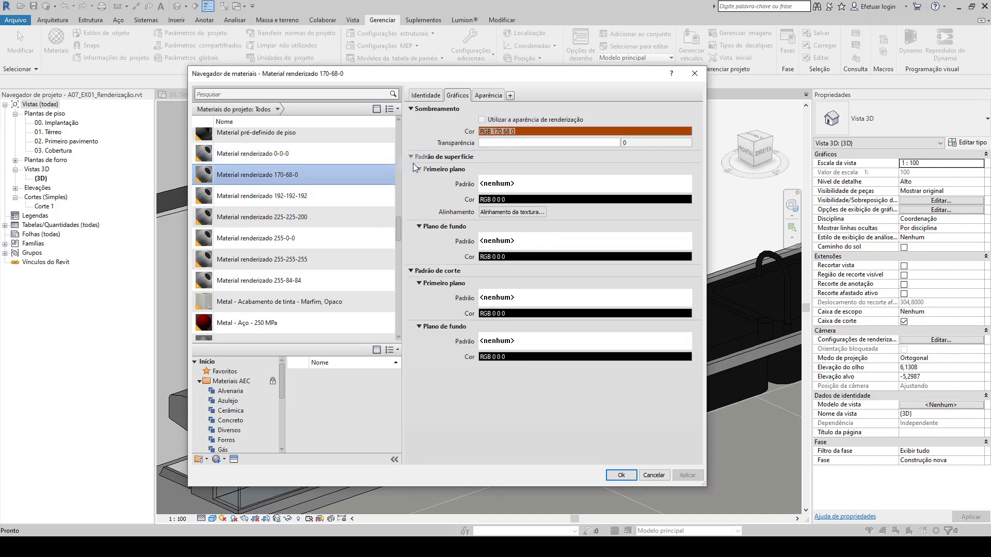
click(336, 200)
click(333, 216)
Change the shading colour of Material renderizado 255-0-0 to RGB 0-128-255 and apply it to the mixer body.
click(329, 236)
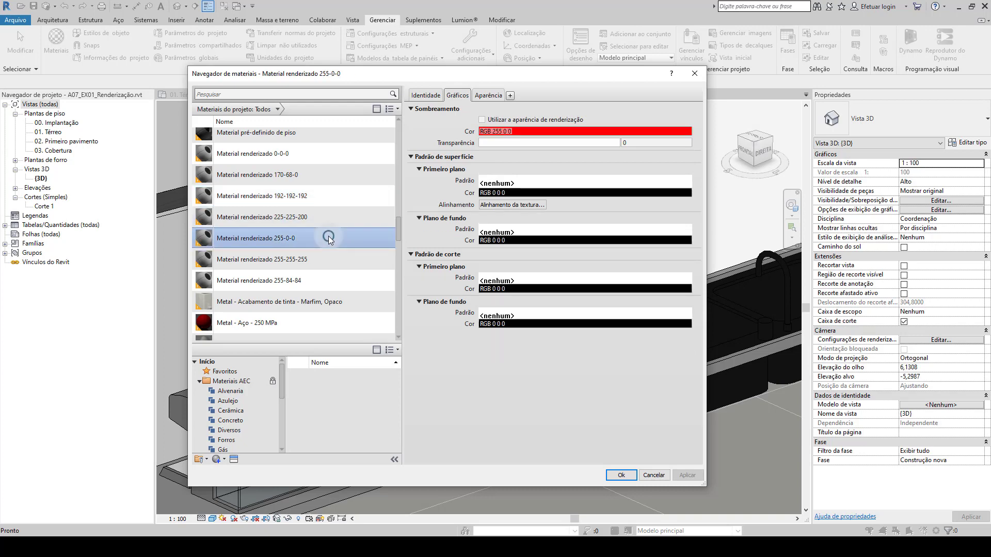
drag(379, 80, 157, 97)
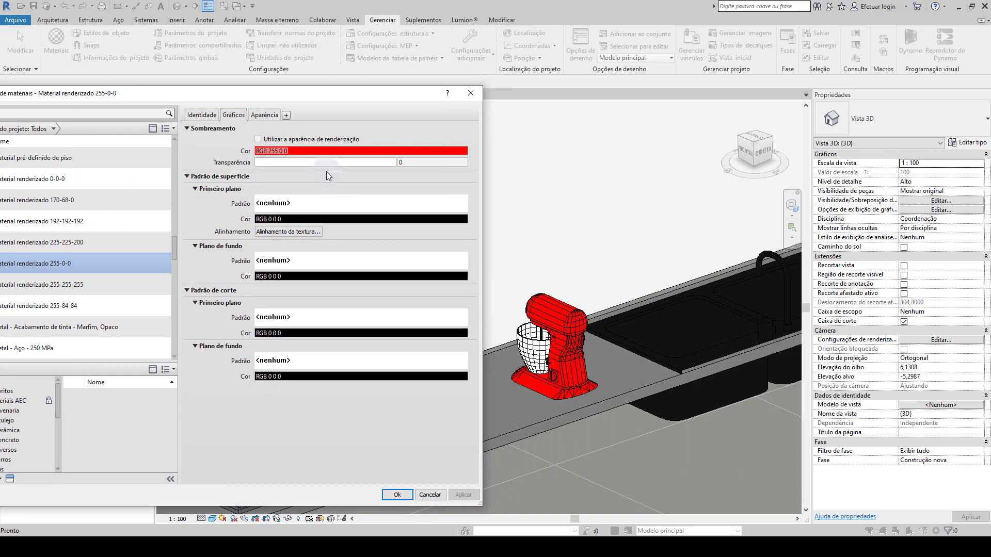
click(321, 150)
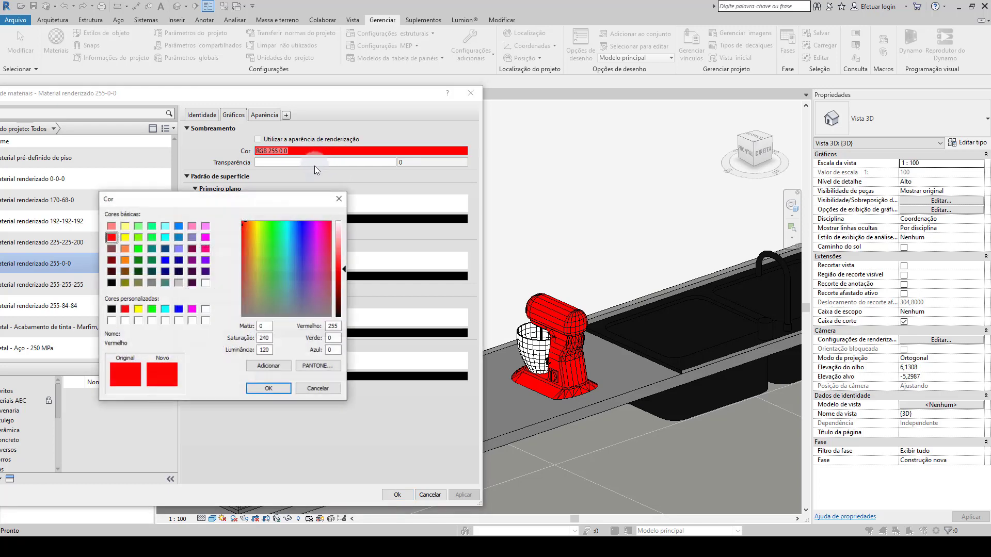
click(178, 226)
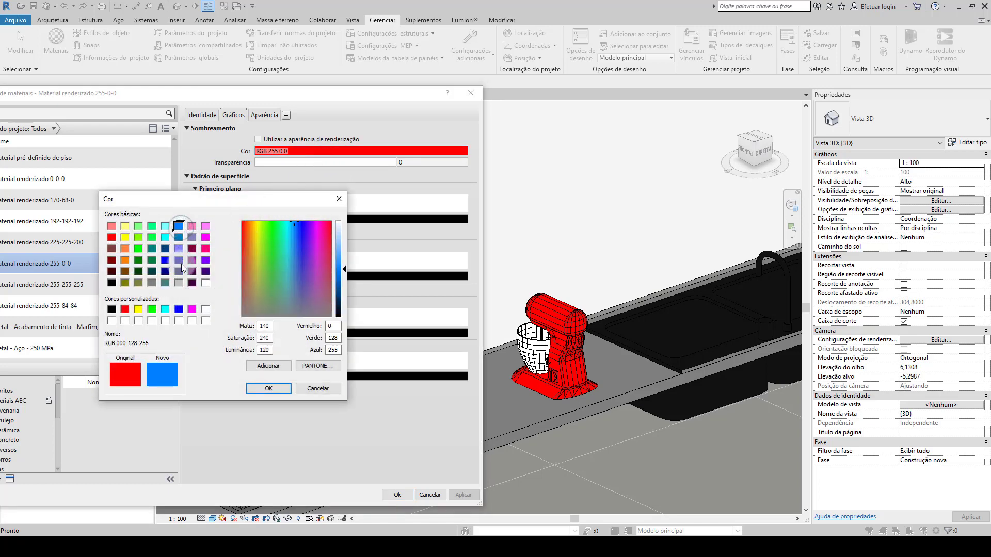
click(257, 389)
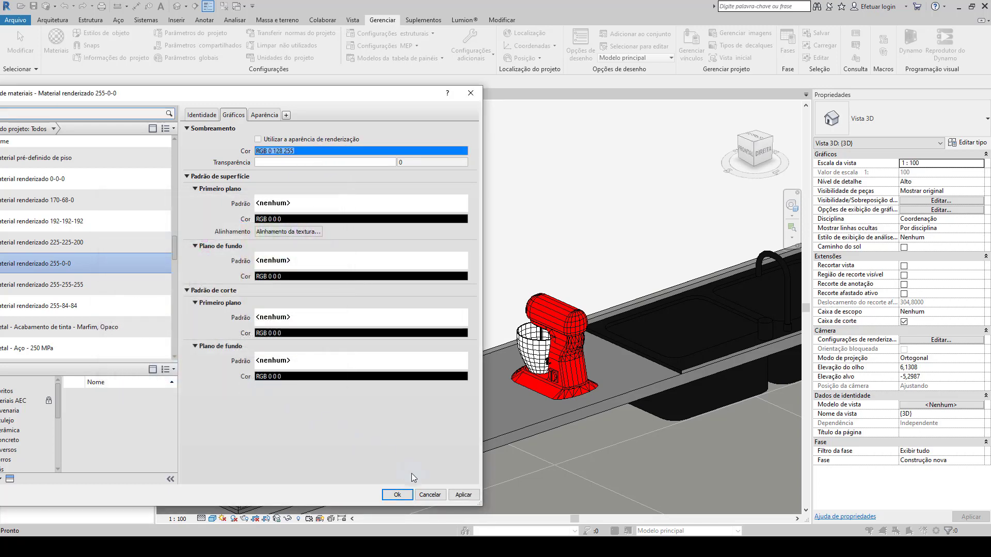
click(463, 494)
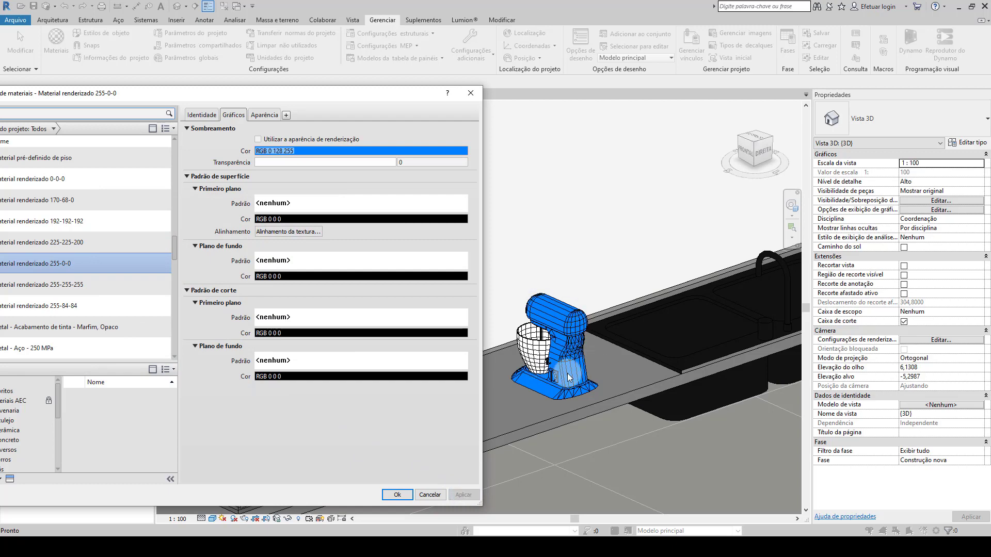
Search the asset library for metal and replace the appearance of Material renderizado 255-0-0 with the red Alumínio - Anodizado com brilho (vermelho).
drag(311, 88, 480, 71)
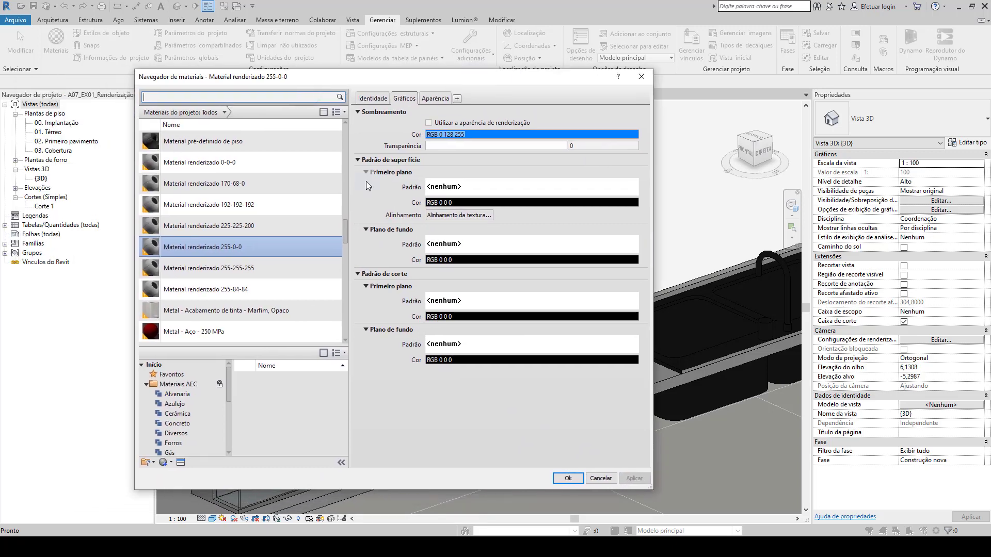
click(228, 250)
ctrl+click(323, 206)
drag(474, 82, 355, 79)
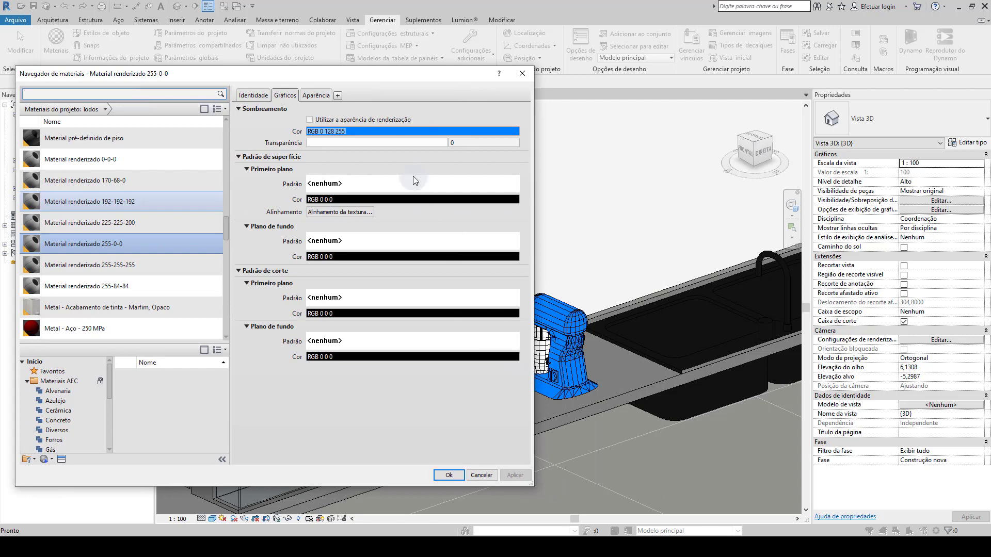
click(321, 97)
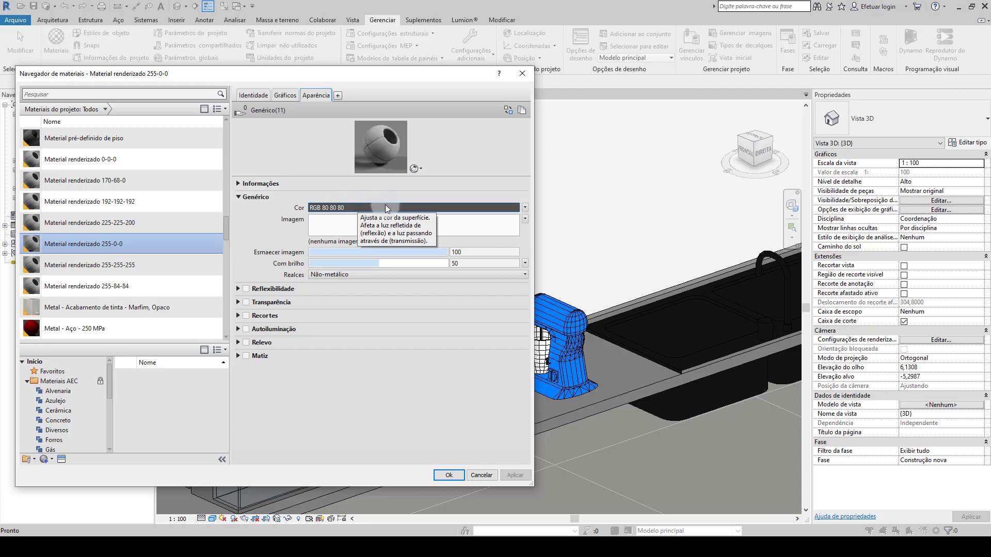
click(508, 111)
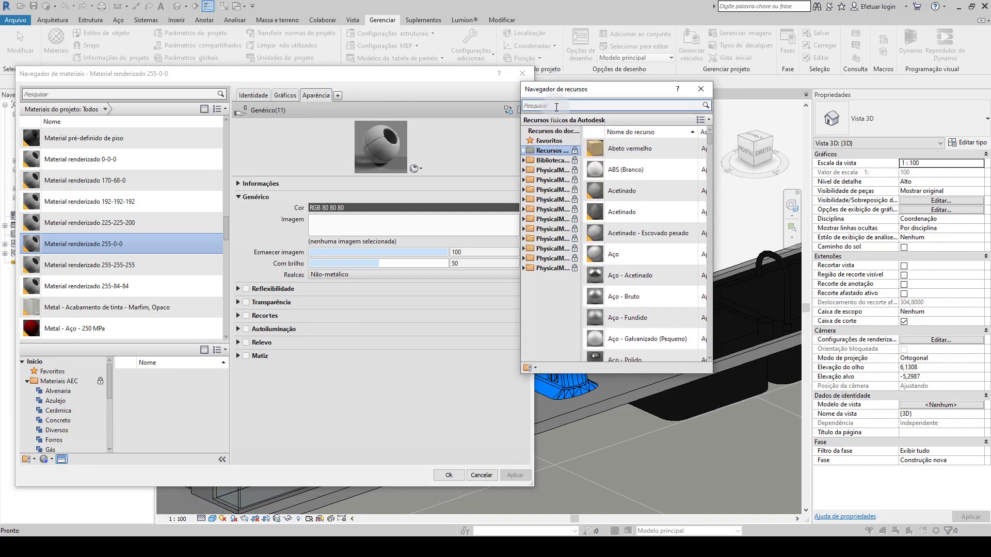
click(557, 106)
text(metal)
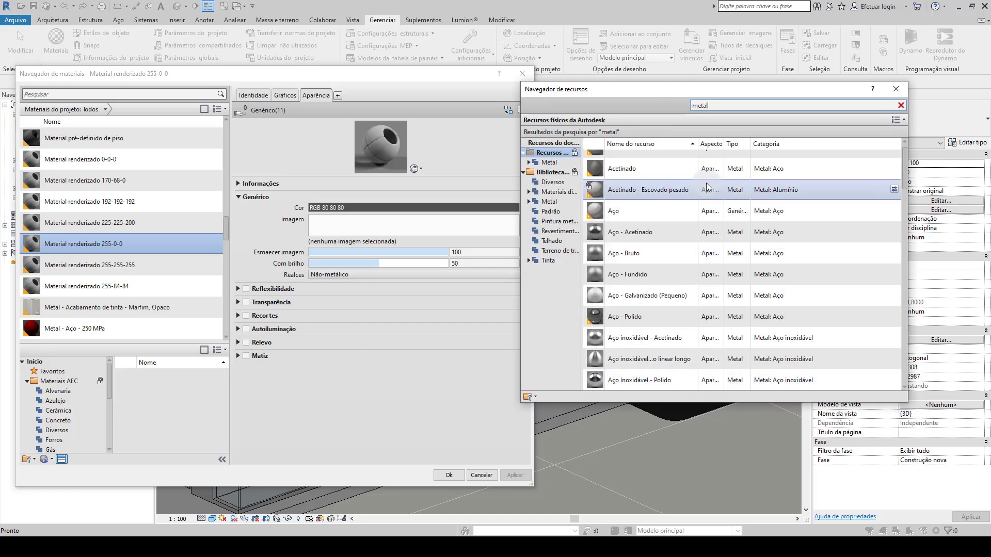
scroll(692, 215, down, 2)
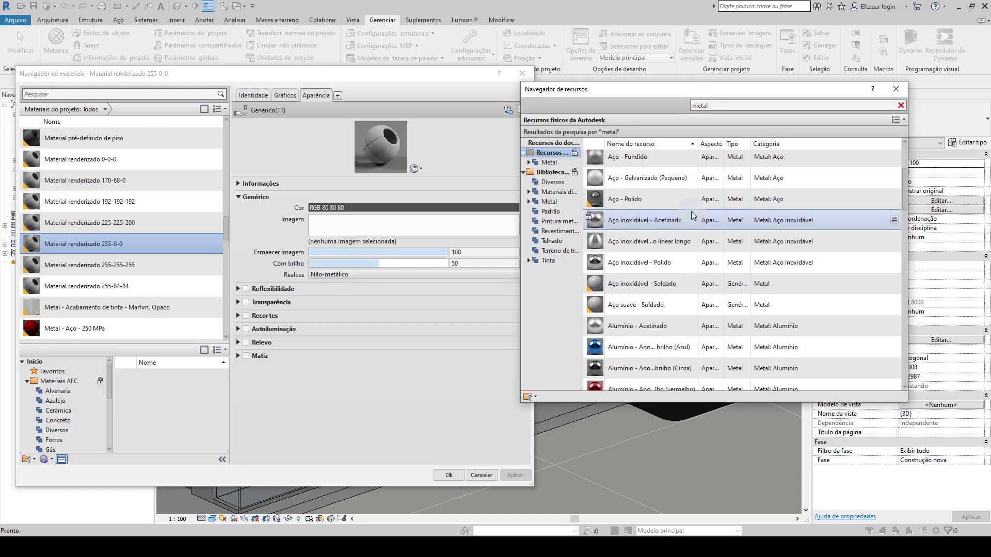
scroll(692, 216, down, 1)
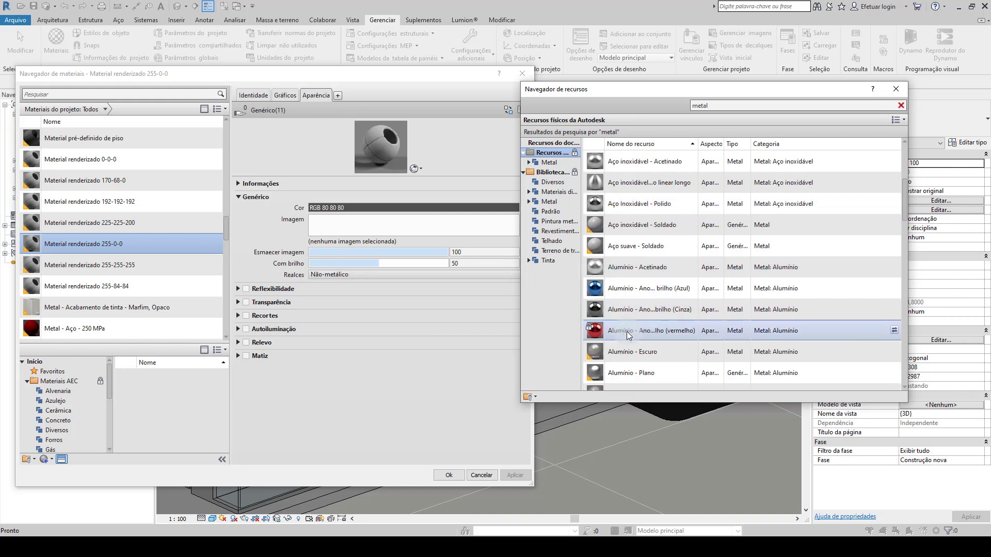
click(894, 331)
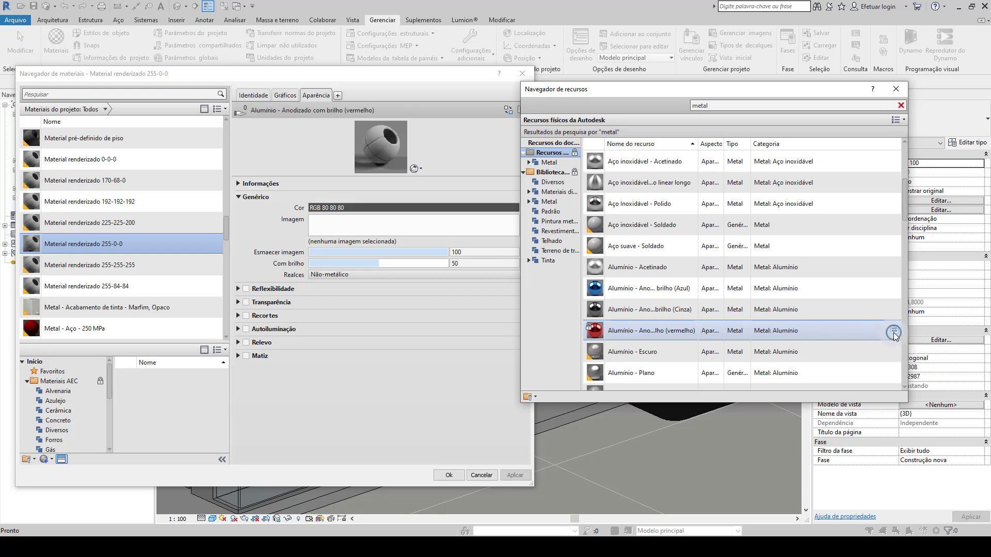
click(896, 89)
Enlarge the material's appearance preview and darken the anodized aluminium colour to RGB 121 26 26.
drag(433, 199, 433, 280)
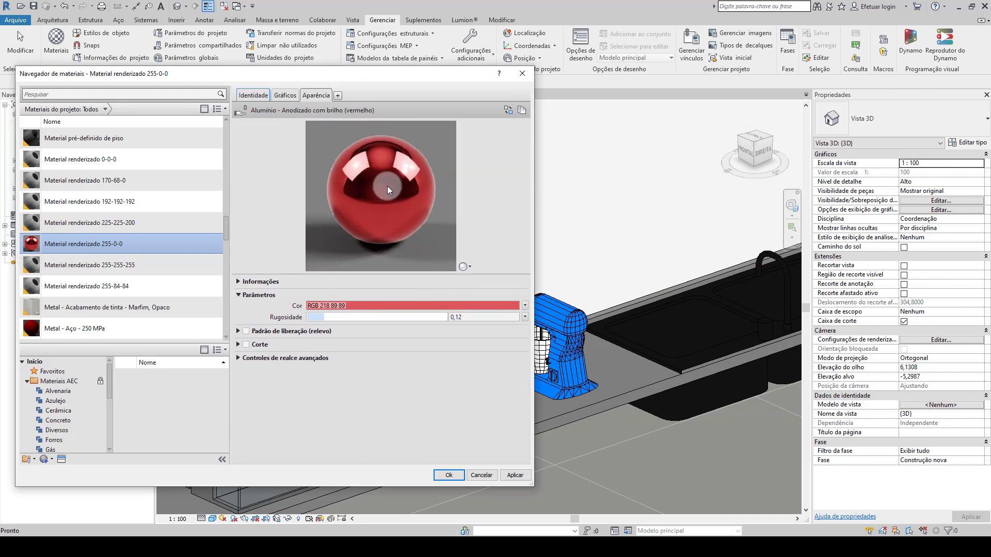
click(354, 307)
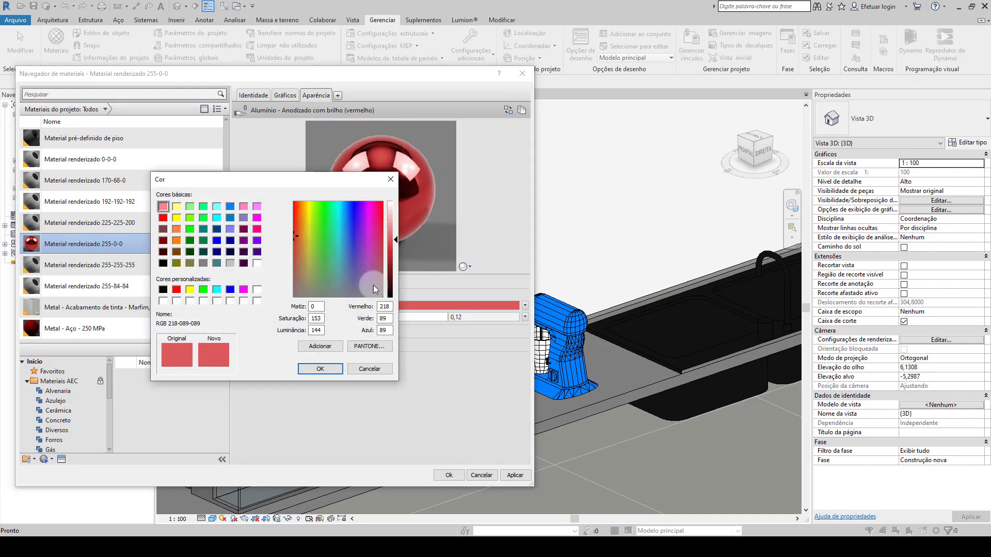
drag(392, 277, 392, 280)
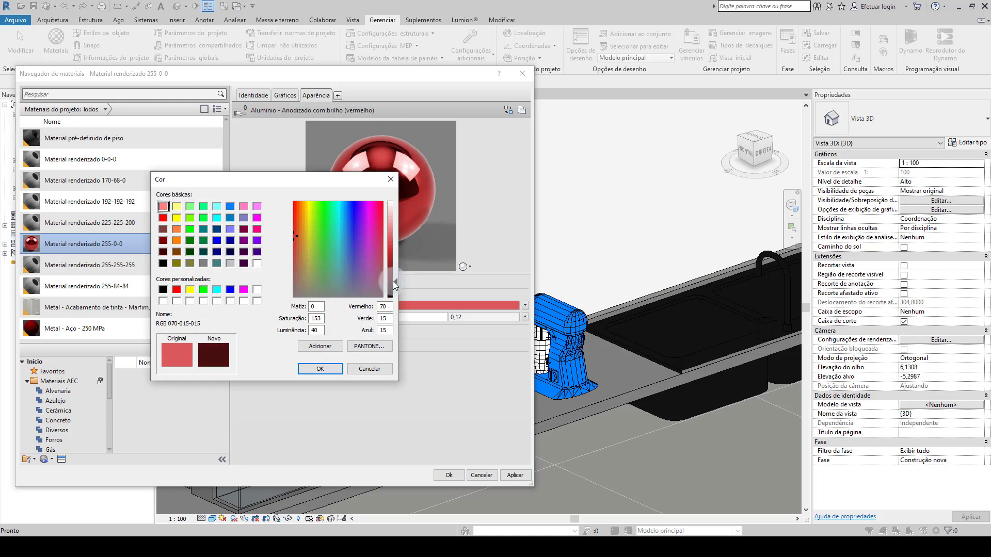
click(320, 369)
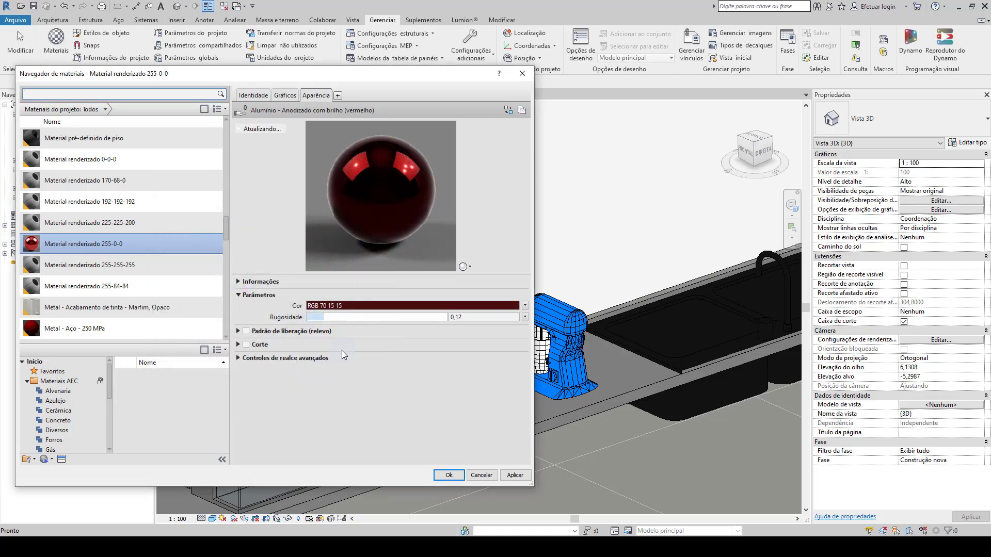
click(447, 305)
drag(391, 275, 391, 271)
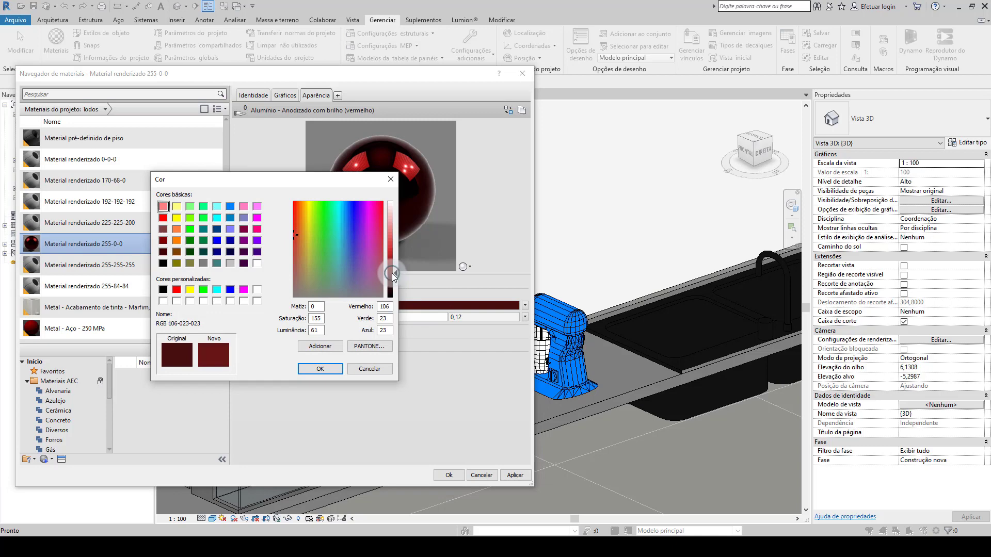
click(320, 369)
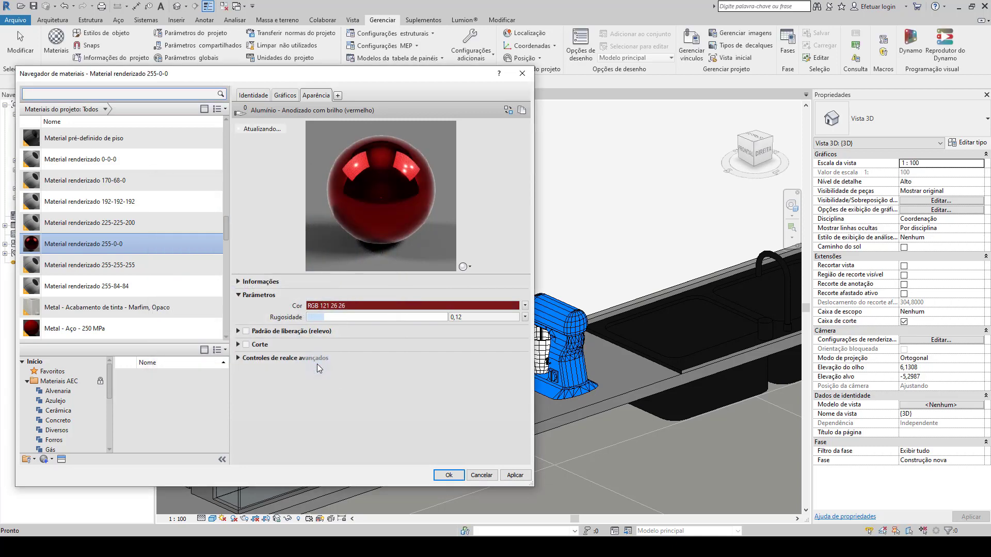
Make the shading of Material renderizado 255-0-0 use its render appearance (Utilizar a aparência de renderização).
click(287, 95)
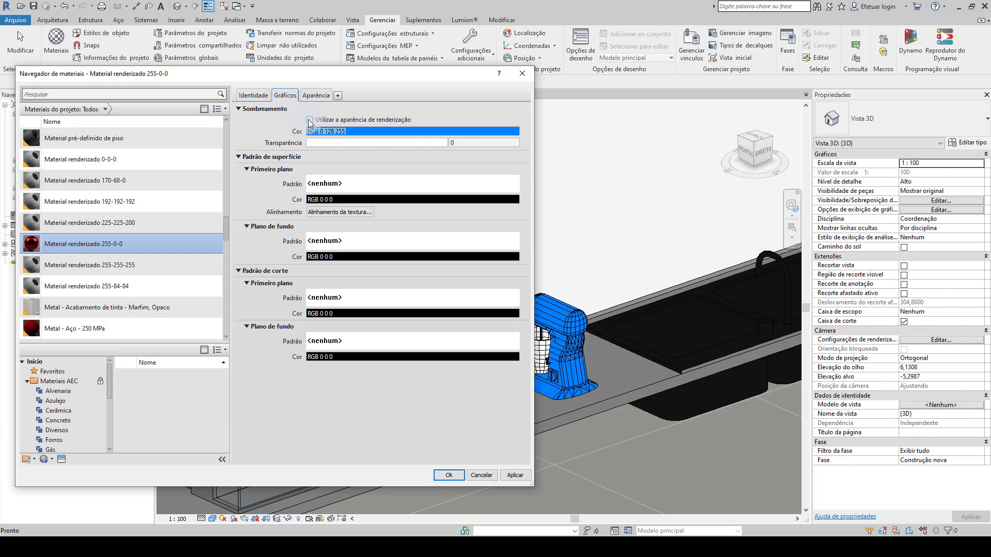
click(309, 120)
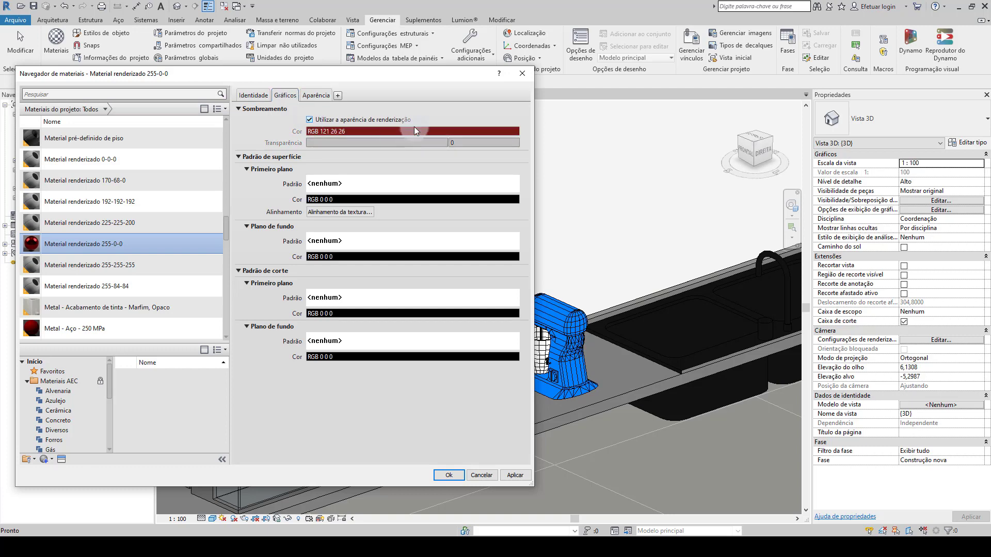
Apply the render-appearance shading to the mixer body and accept the material changes.
click(515, 475)
drag(442, 72, 362, 72)
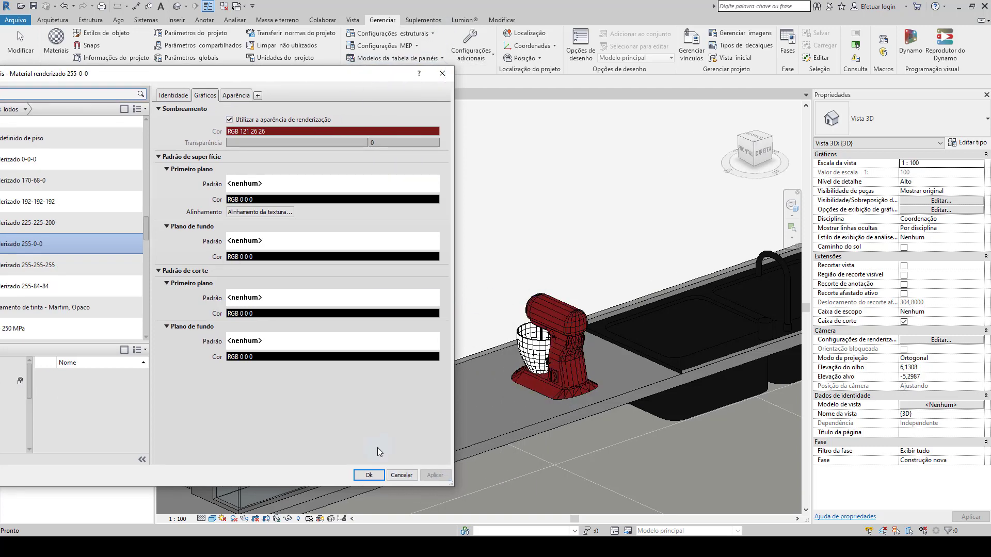
click(368, 475)
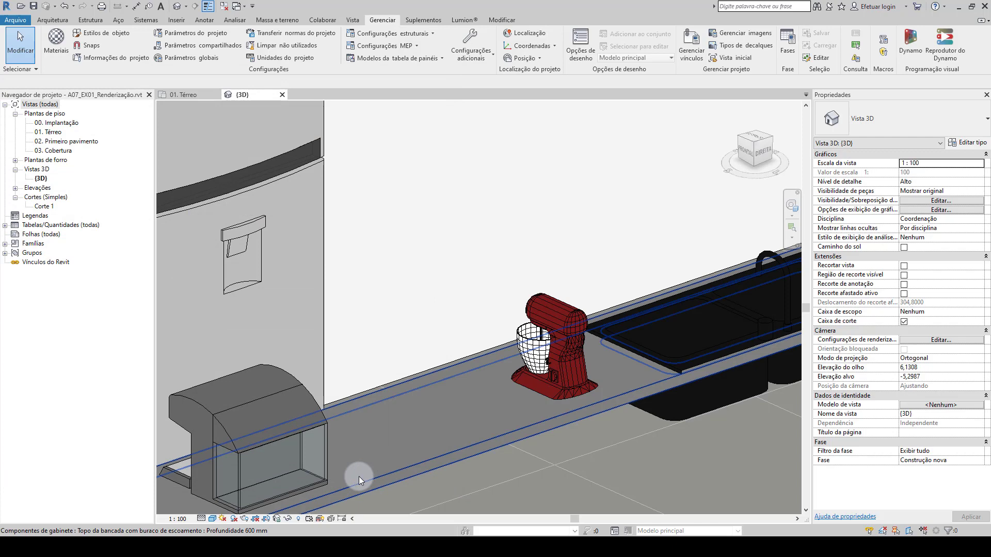
Show the 3D view in the Realista visual style and inspect the mixer on the countertop up close.
click(214, 520)
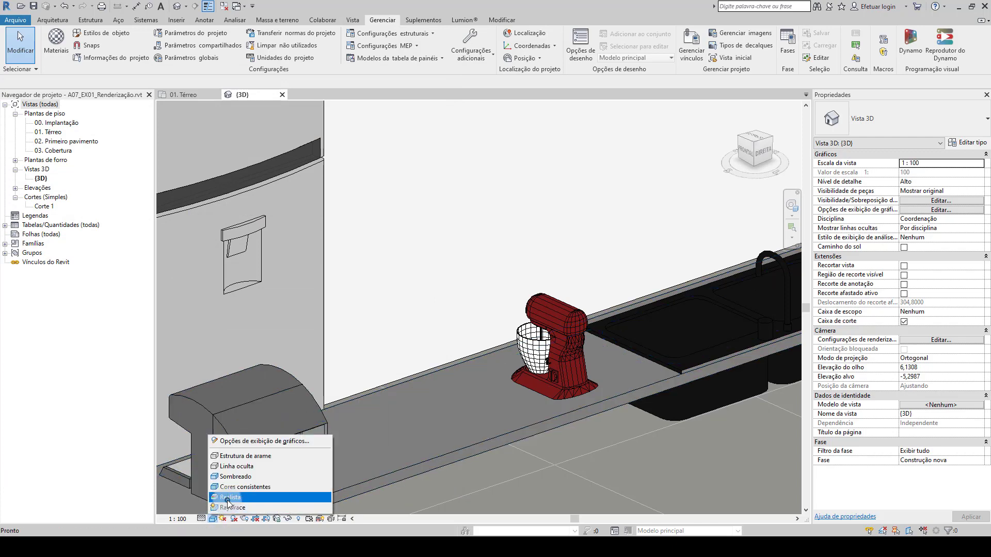
click(227, 500)
scroll(611, 376, up, 5)
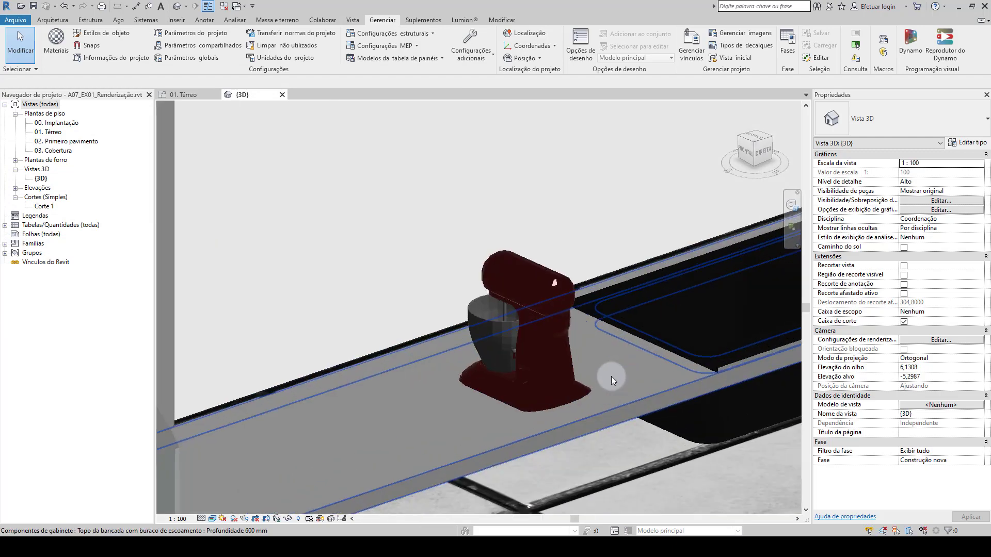
scroll(591, 429, up, 1)
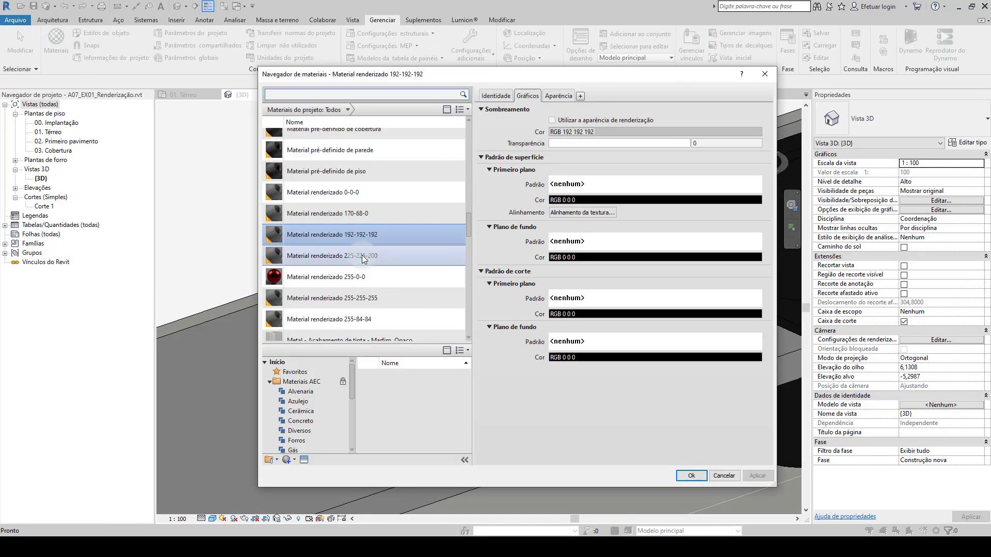
Set the shading colour of Material renderizado 255-255-255 to RGB 255 128 255 to identify where it is used.
click(364, 292)
click(572, 132)
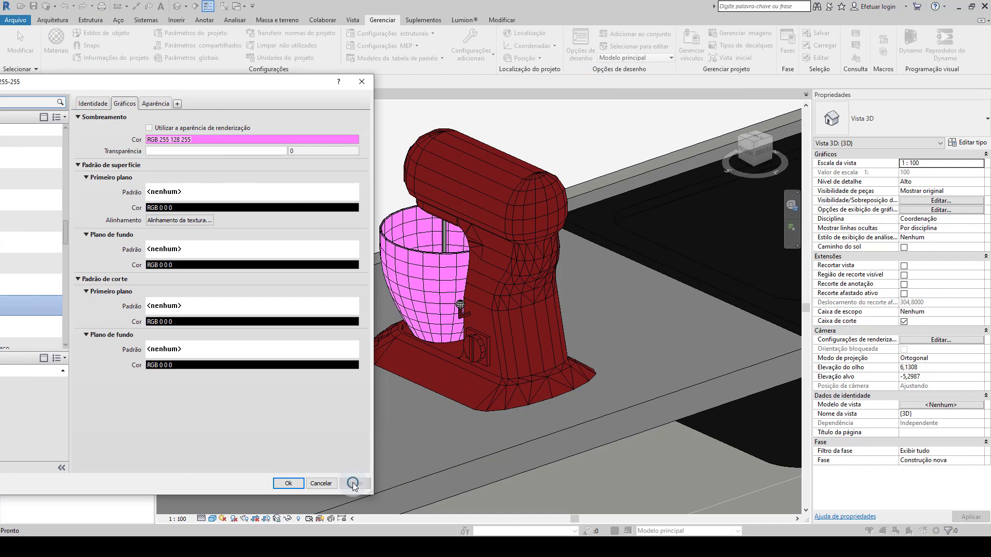
Search the asset library for vidro, replace the appearance of Material renderizado 255-255-255 with Vidro, and apply its render appearance as shading.
click(155, 103)
click(347, 118)
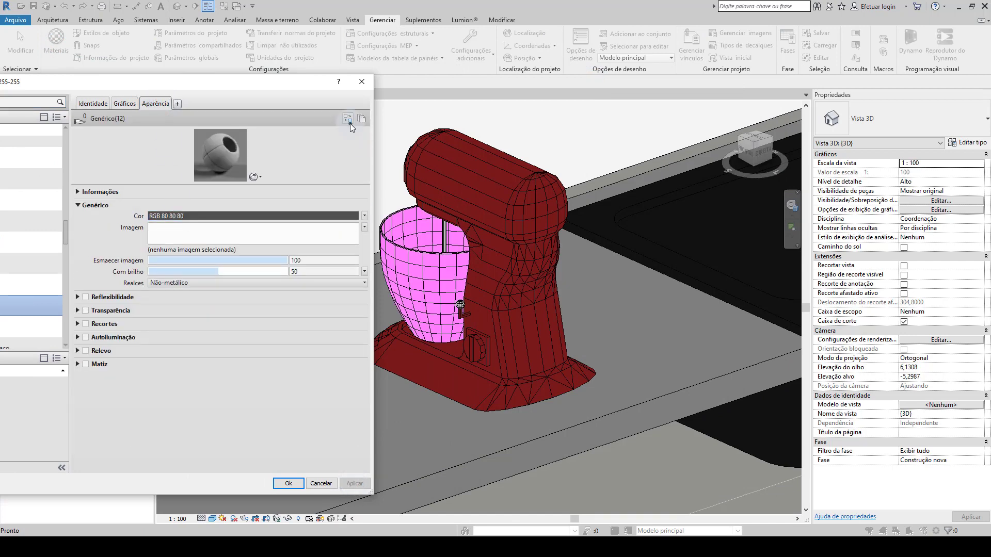
text(vidro)
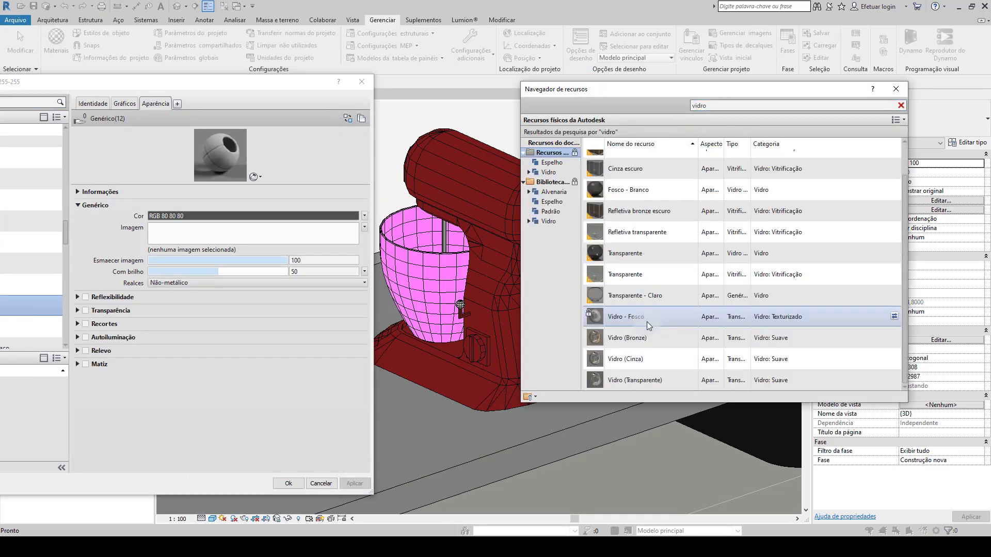
double_click(778, 287)
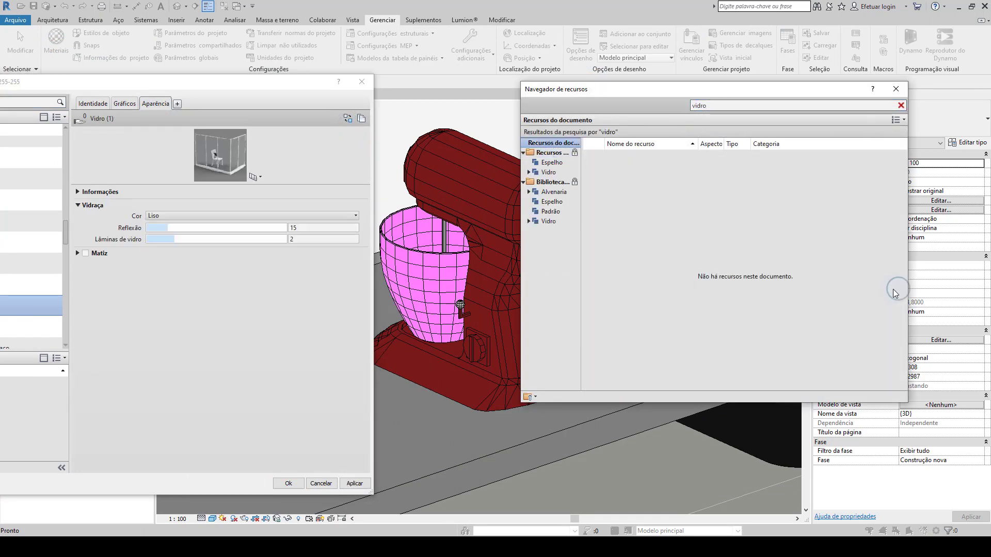
click(896, 89)
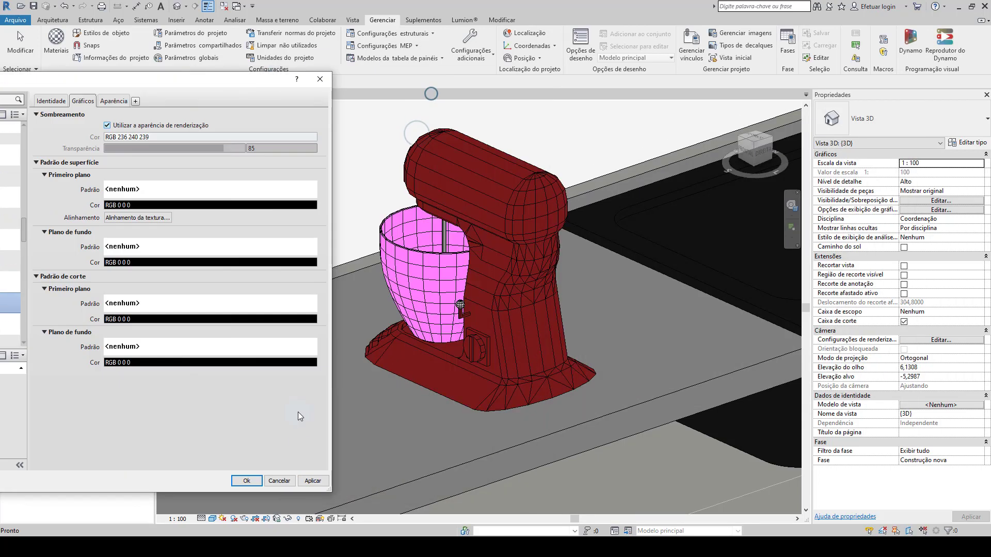
click(315, 478)
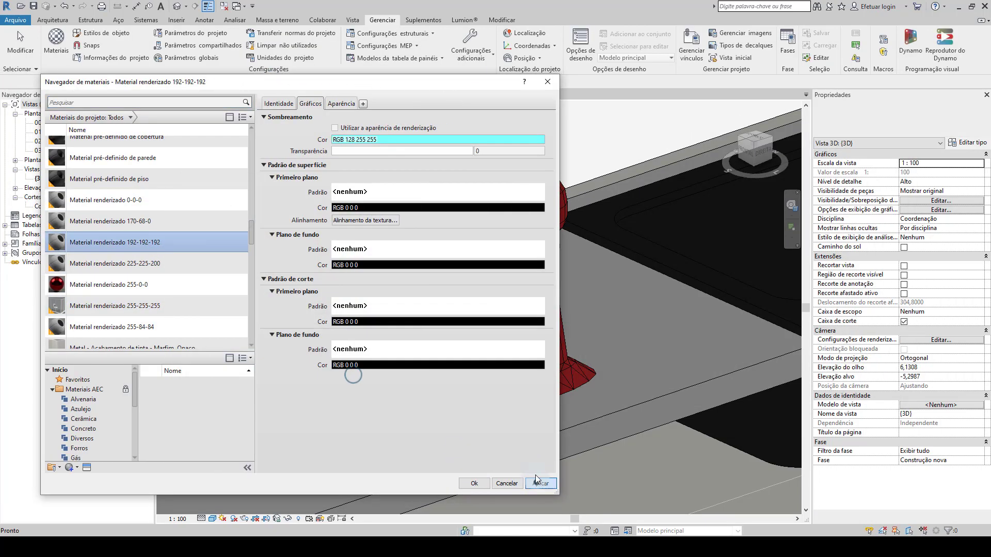
Apply RGB 128 255 255 shading to Material renderizado 192-192-192, then search for cromado and replace its appearance with Metal - Cromo.
click(540, 483)
drag(475, 85, 254, 86)
click(124, 105)
click(314, 120)
click(717, 106)
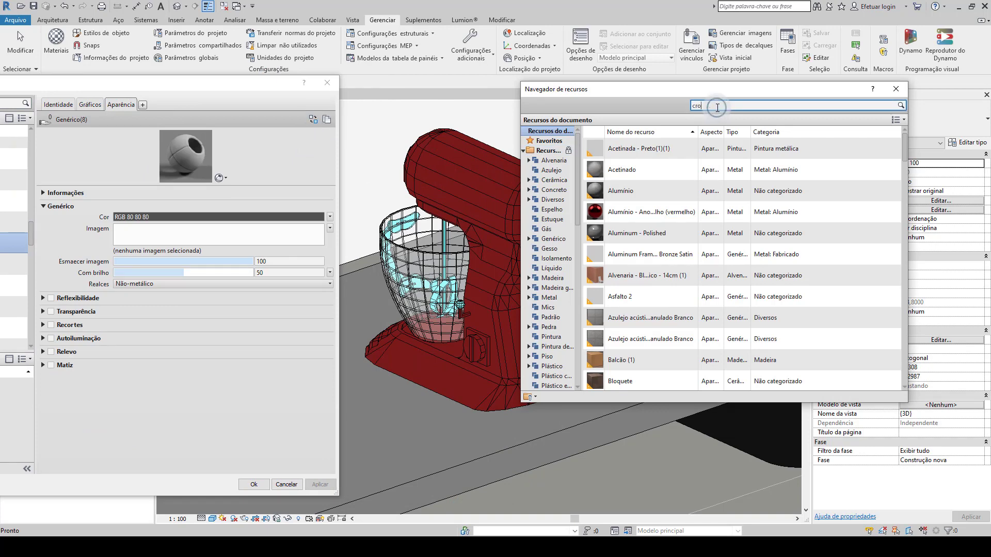
text(cromado)
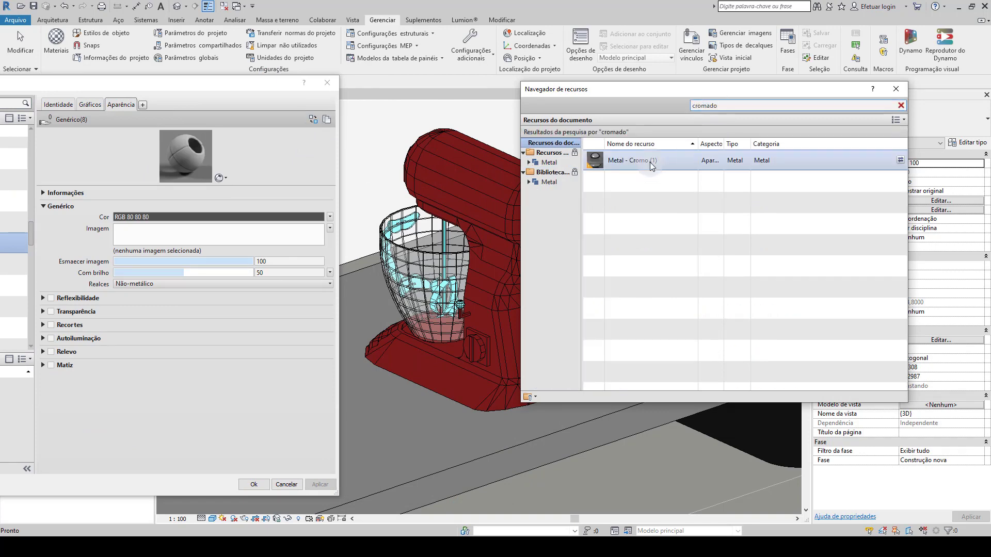
click(900, 160)
click(896, 88)
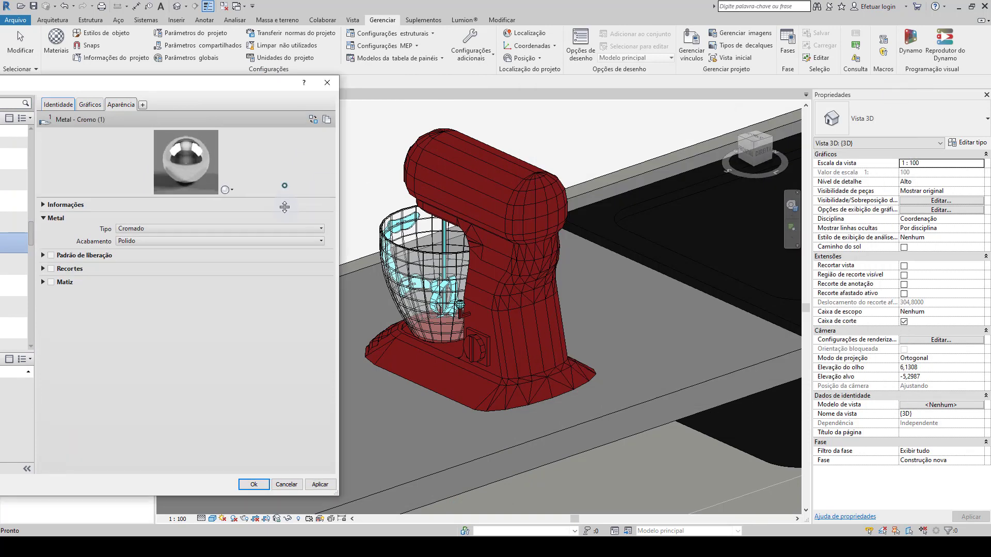
Make the shading of Material renderizado 192-192-192 use its render appearance and accept the changes.
click(90, 104)
click(320, 484)
click(253, 484)
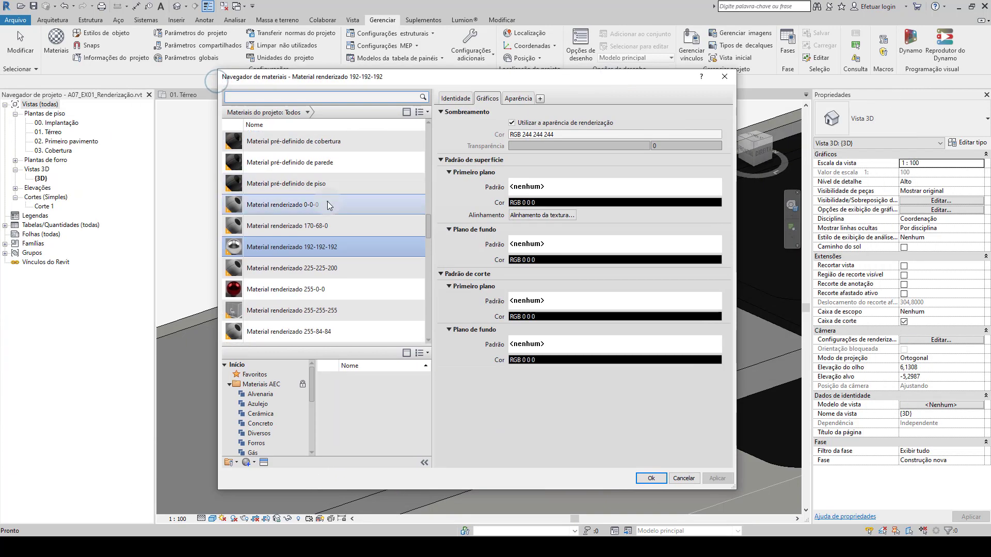
Delete the imported materials Material renderizado 0-0-0, 170-68-0, 225-225-200 and 255-84-84, and accept the changes.
click(333, 237)
key(Delete)
click(336, 261)
key(Delete)
click(337, 261)
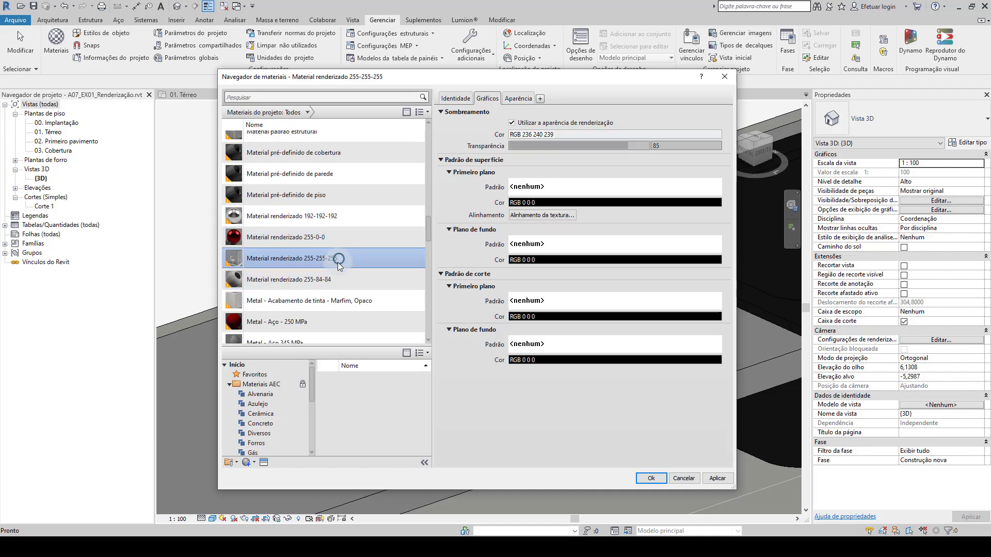
click(336, 273)
key(Delete)
click(650, 477)
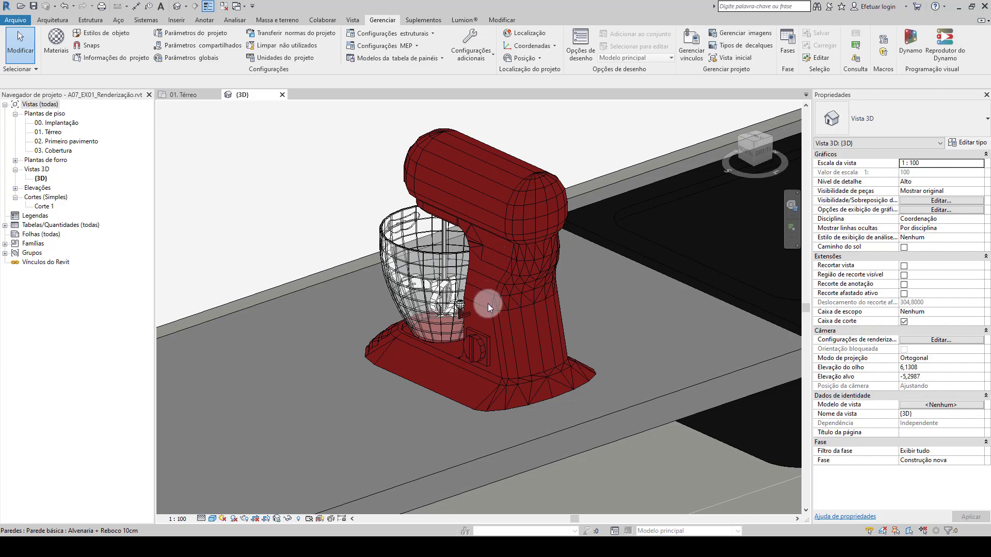
Set the 3D view's visual style to Realista.
click(212, 519)
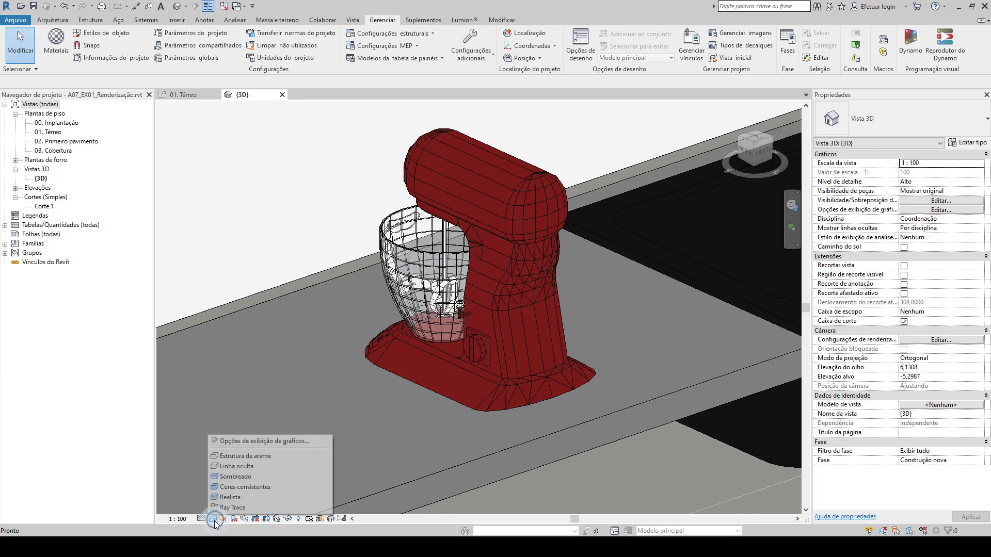
click(238, 496)
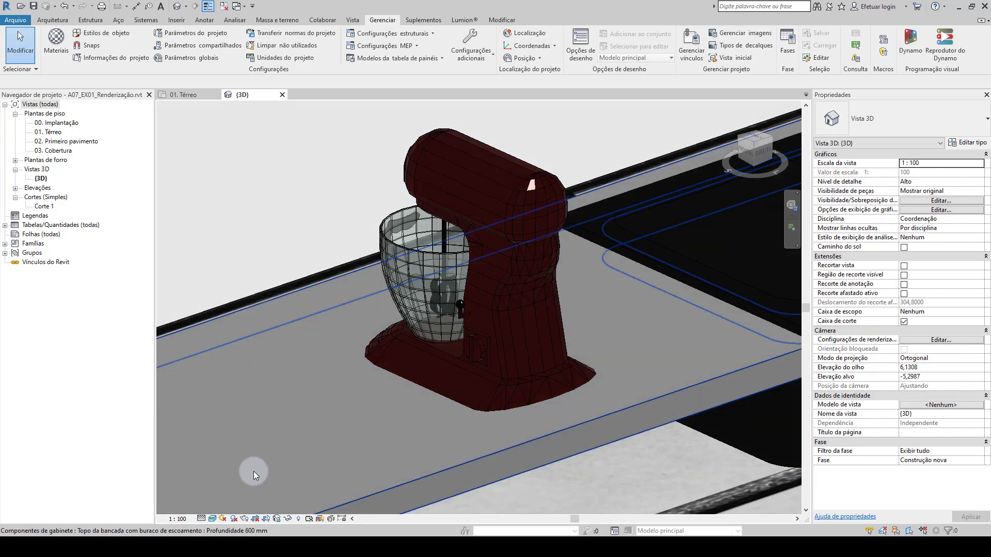